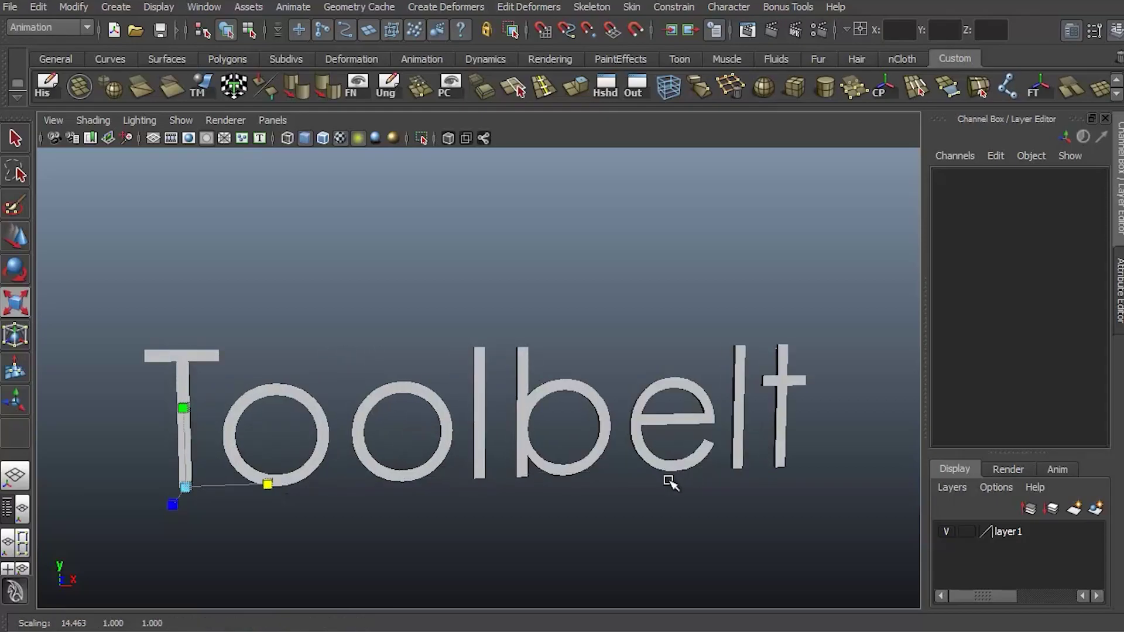
# Tumble and track the camera around the Maya Toolbelt title text
pyautogui.press('e')
pyautogui.keyDown('alt'); pyautogui.moveTo(539, 452); pyautogui.dragTo(634, 364, button='middle'); pyautogui.keyUp('alt')
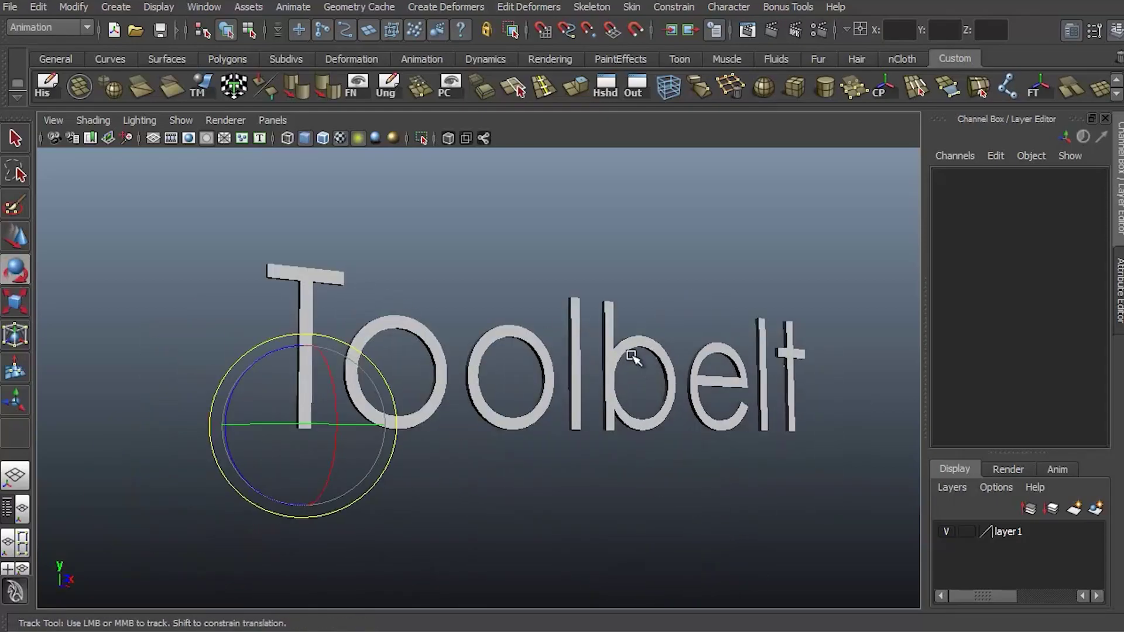
pyautogui.keyDown('alt'); pyautogui.moveTo(594, 406); pyautogui.dragTo(577, 313); pyautogui.keyUp('alt')
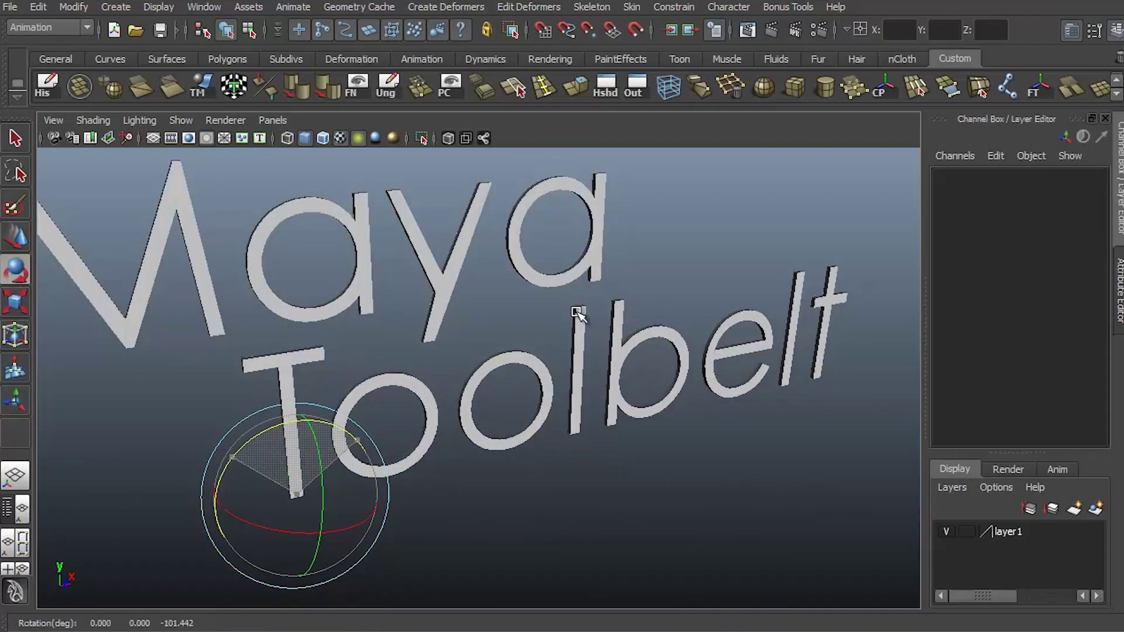
pyautogui.keyDown('alt'); pyautogui.moveTo(577, 314); pyautogui.dragTo(380, 331, button='right'); pyautogui.keyUp('alt')
pyautogui.press('w')
pyautogui.keyDown('alt'); pyautogui.moveTo(381, 331); pyautogui.dragTo(464, 346, button='middle'); pyautogui.keyUp('alt')
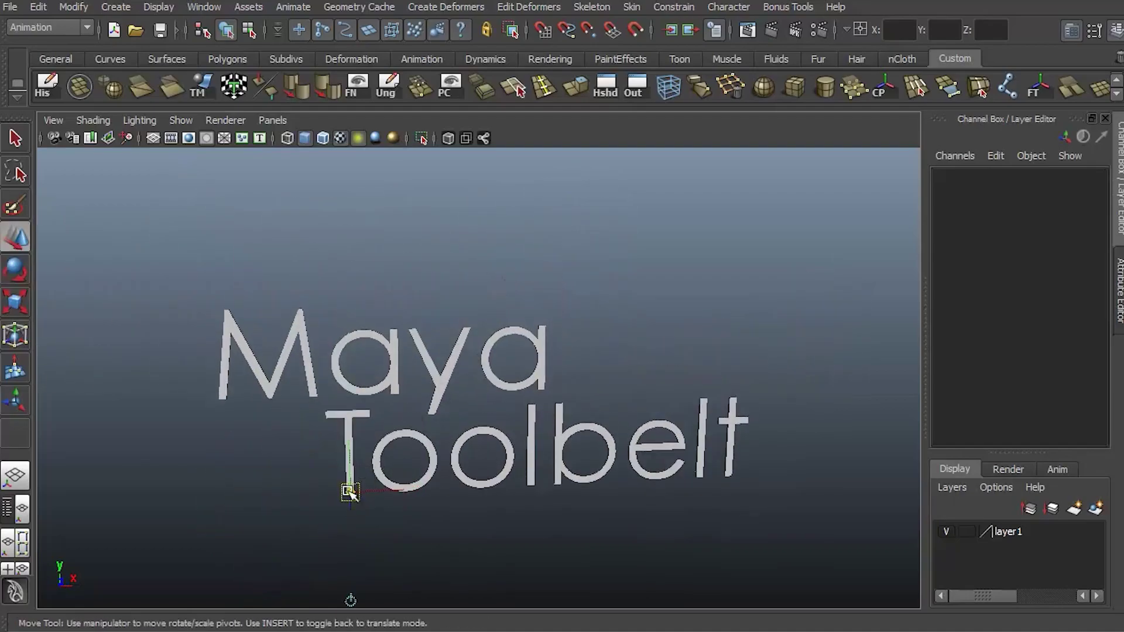
# Move the word 'the' up above Maya and orbit around the title
pyautogui.click(264, 351)
pyautogui.moveTo(265, 271); pyautogui.dragTo(352, 181)
pyautogui.press('q')
pyautogui.keyDown('alt'); pyautogui.moveTo(632, 387); pyautogui.dragTo(743, 332); pyautogui.keyUp('alt')
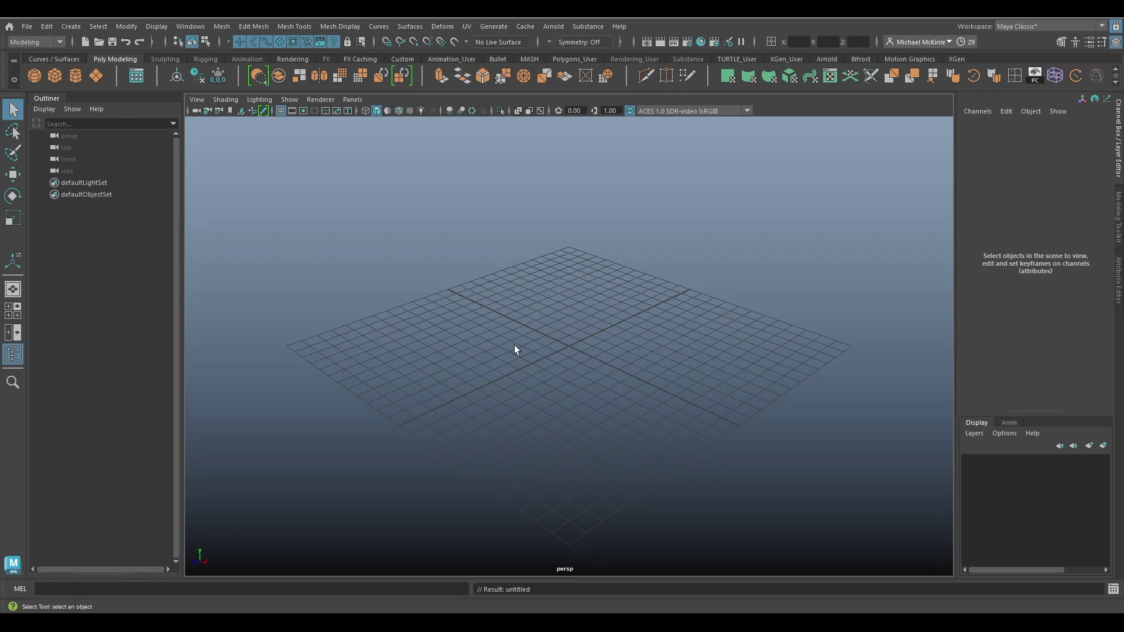
# Tear off the Mesh Display menu as a floating window to the right of the viewport
pyautogui.click(336, 27)
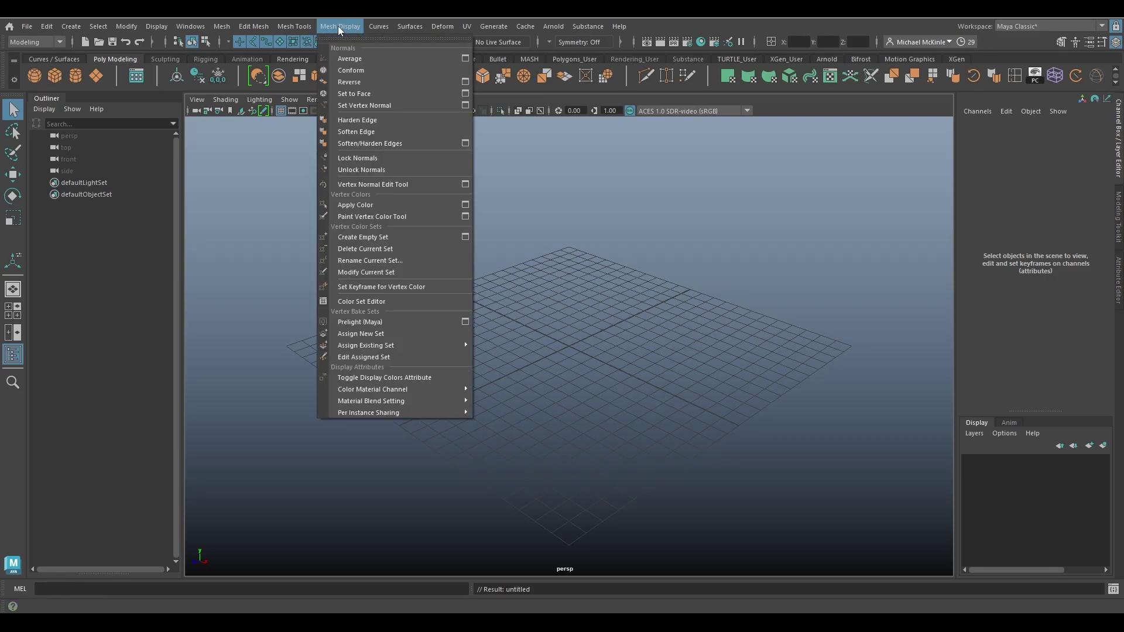
pyautogui.click(345, 38)
pyautogui.moveTo(372, 28); pyautogui.dragTo(808, 134)
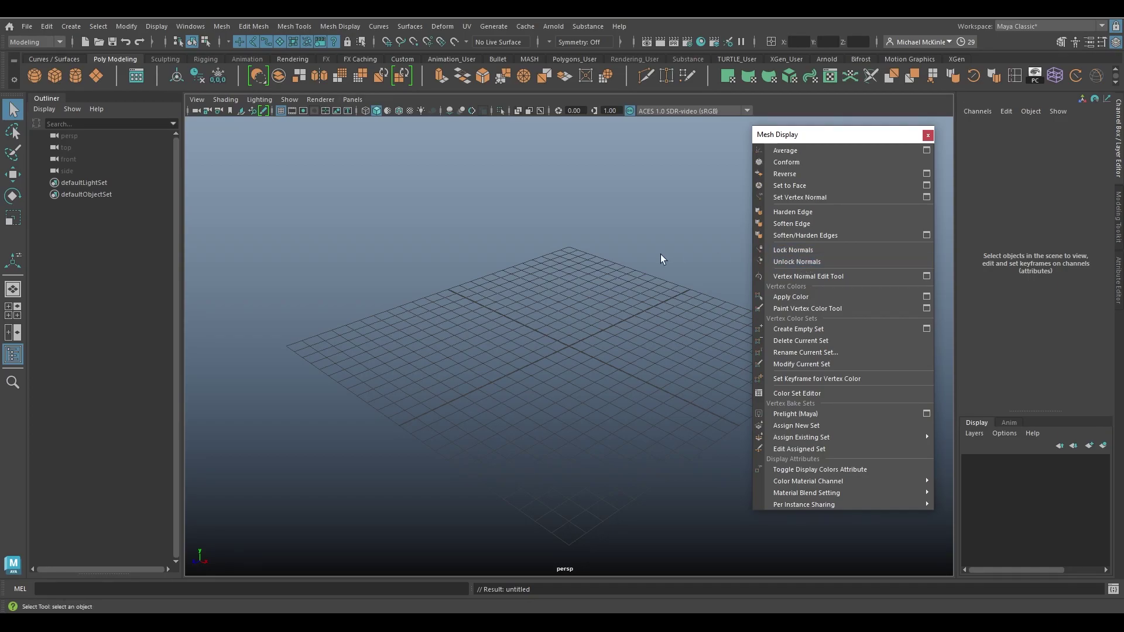
# Create a polygon sphere and scale it uniformly to 10.637
pyautogui.click(634, 291)
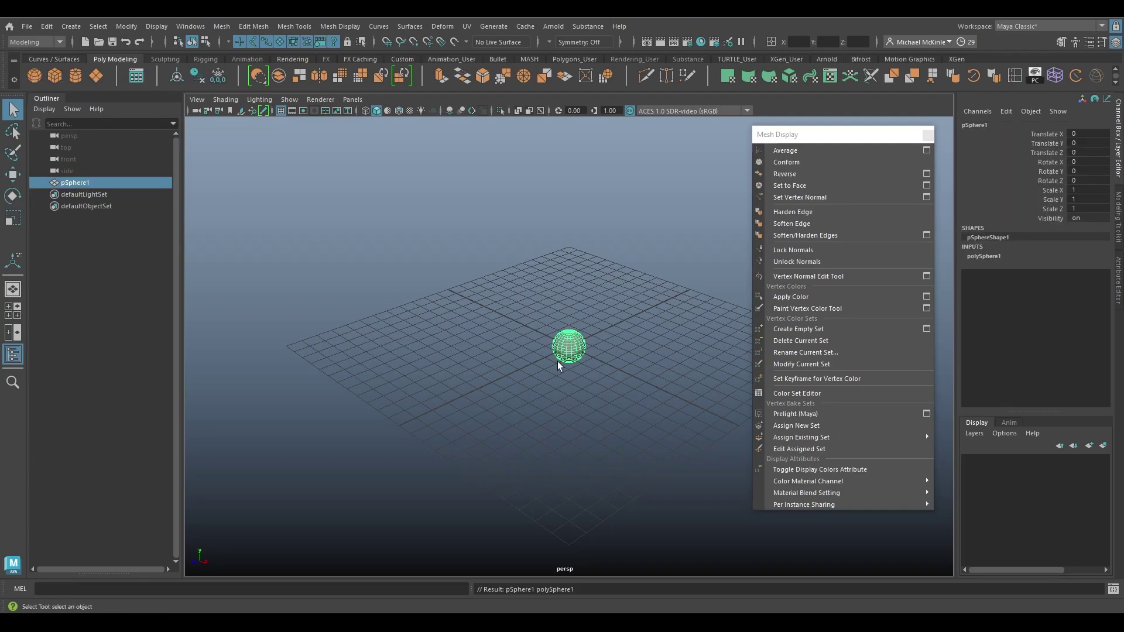
pyautogui.press('r')
pyautogui.moveTo(569, 346); pyautogui.dragTo(846, 351)
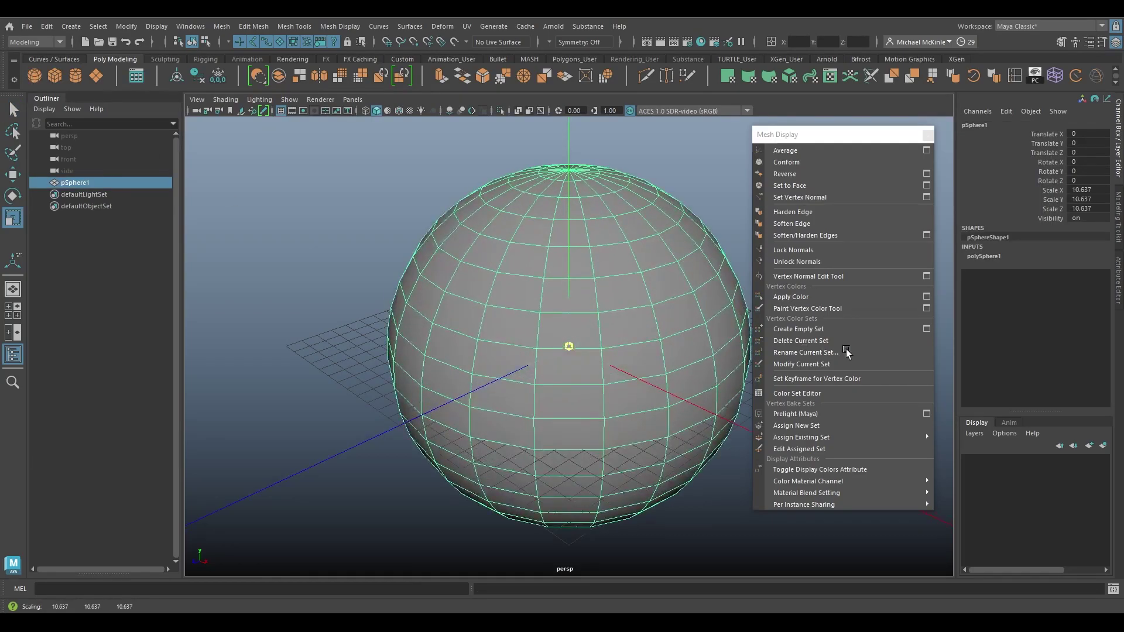
pyautogui.keyDown('alt'); pyautogui.moveTo(589, 326); pyautogui.dragTo(489, 253); pyautogui.keyUp('alt')
# Hide the viewport grid and bring up the Display > Polygons options
pyautogui.click(280, 112)
pyautogui.press('q')
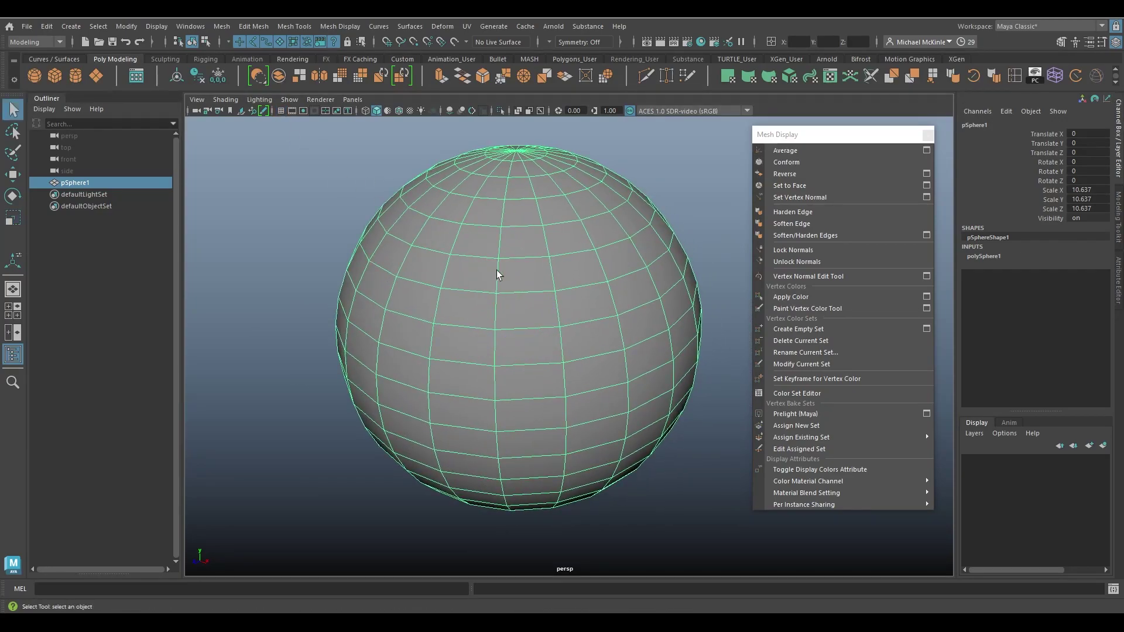
pyautogui.click(167, 28)
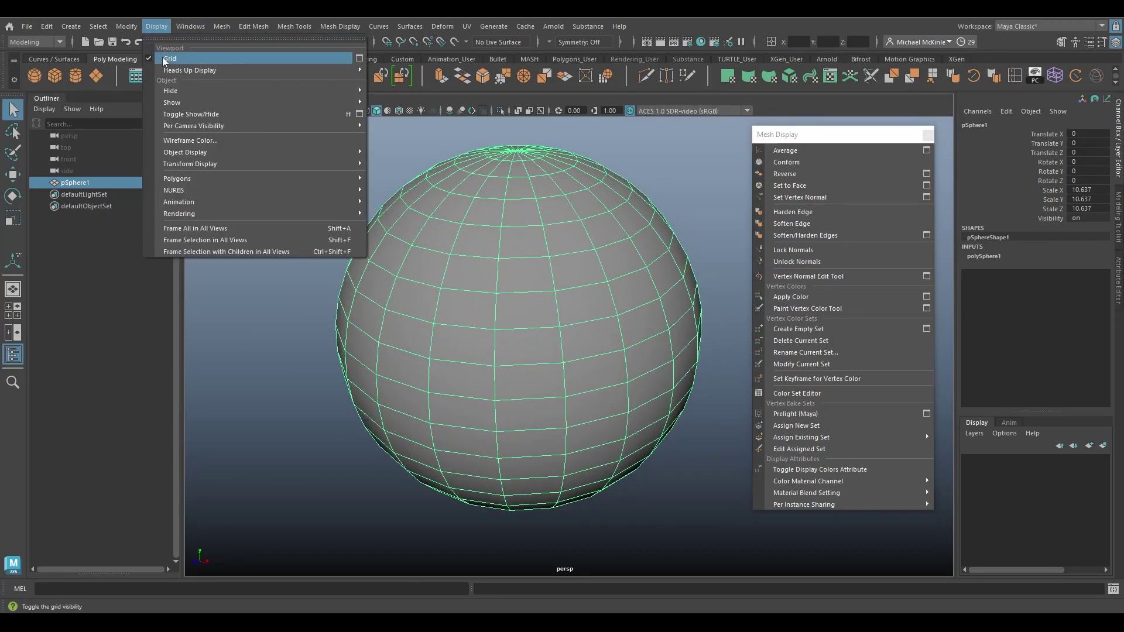
pyautogui.moveTo(256, 182)
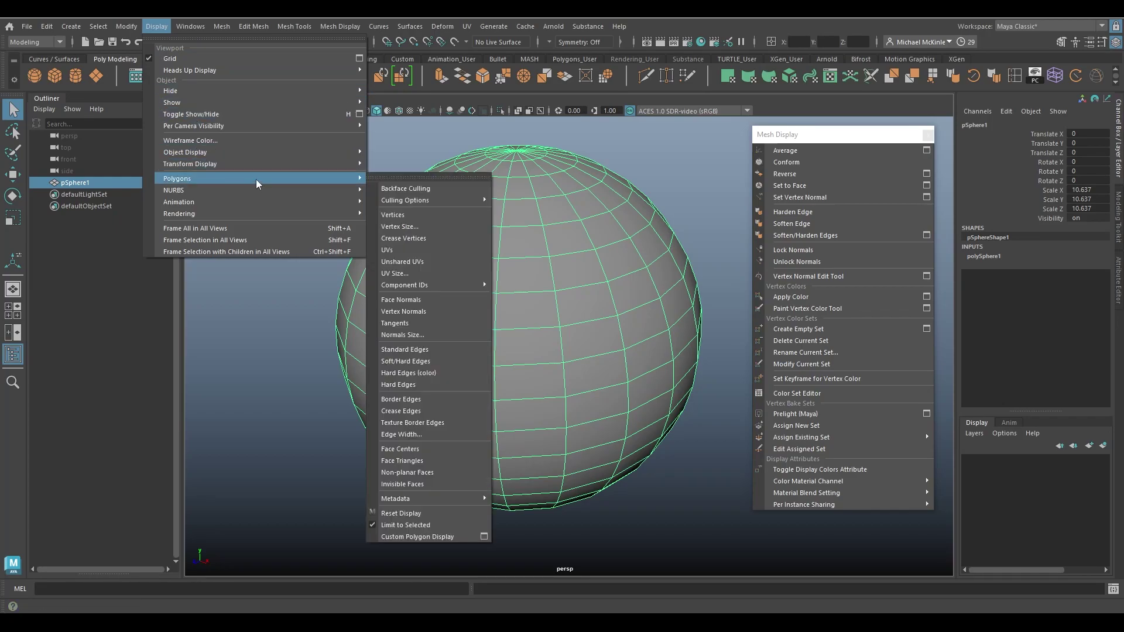
# Turn on Face Normals for the sphere and zoom in close to its surface
pyautogui.click(419, 300)
pyautogui.keyDown('alt'); pyautogui.moveTo(469, 303); pyautogui.dragTo(411, 243); pyautogui.keyUp('alt')
pyautogui.scroll(6, 567, 316)
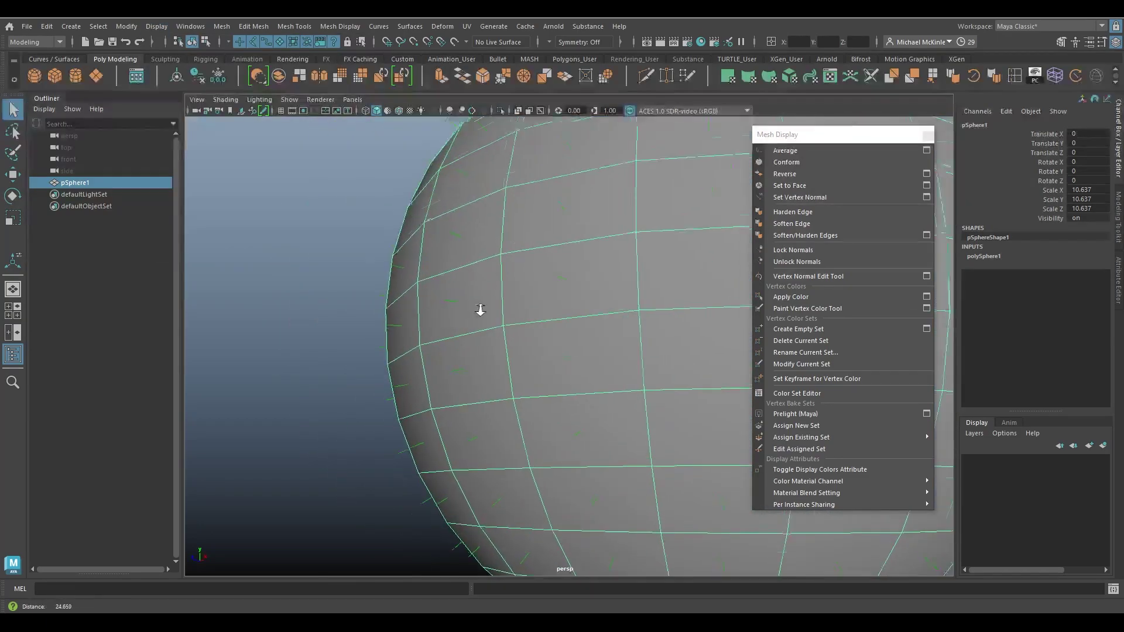
pyautogui.keyDown('alt'); pyautogui.moveTo(479, 309); pyautogui.dragTo(517, 331); pyautogui.keyUp('alt')
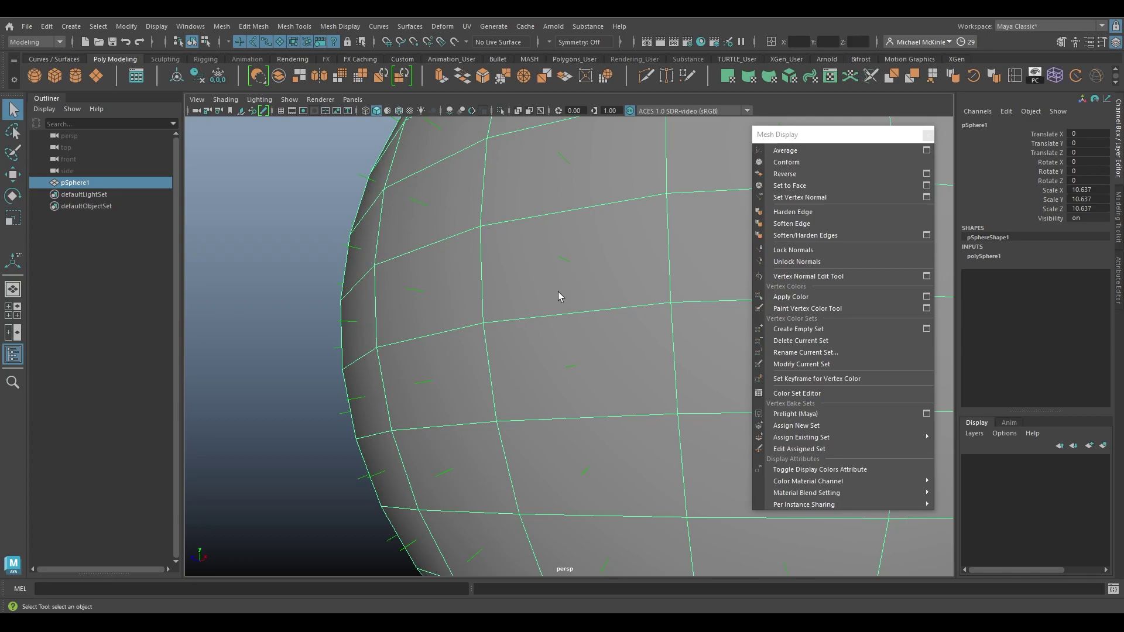
# Orbit around the sphere inspecting its normals, switching to smooth shading (5)
pyautogui.keyDown('alt'); pyautogui.moveTo(557, 296); pyautogui.dragTo(490, 310); pyautogui.keyUp('alt')
pyautogui.keyDown('alt'); pyautogui.moveTo(419, 267); pyautogui.dragTo(702, 360); pyautogui.keyUp('alt')
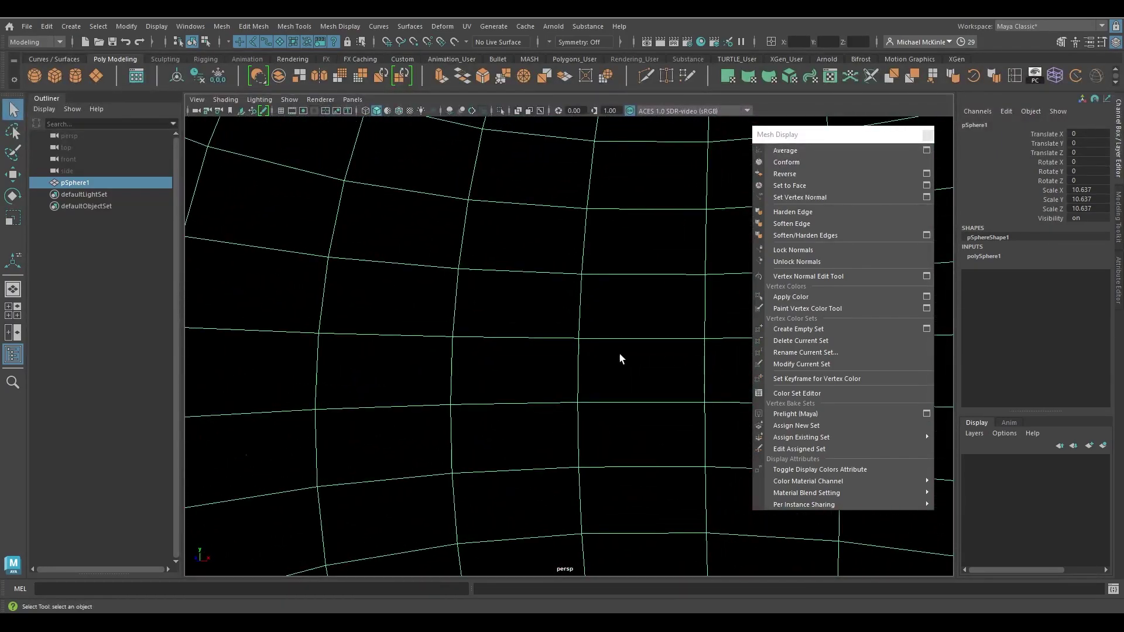
pyautogui.keyDown('alt'); pyautogui.moveTo(568, 371); pyautogui.dragTo(689, 354); pyautogui.keyUp('alt')
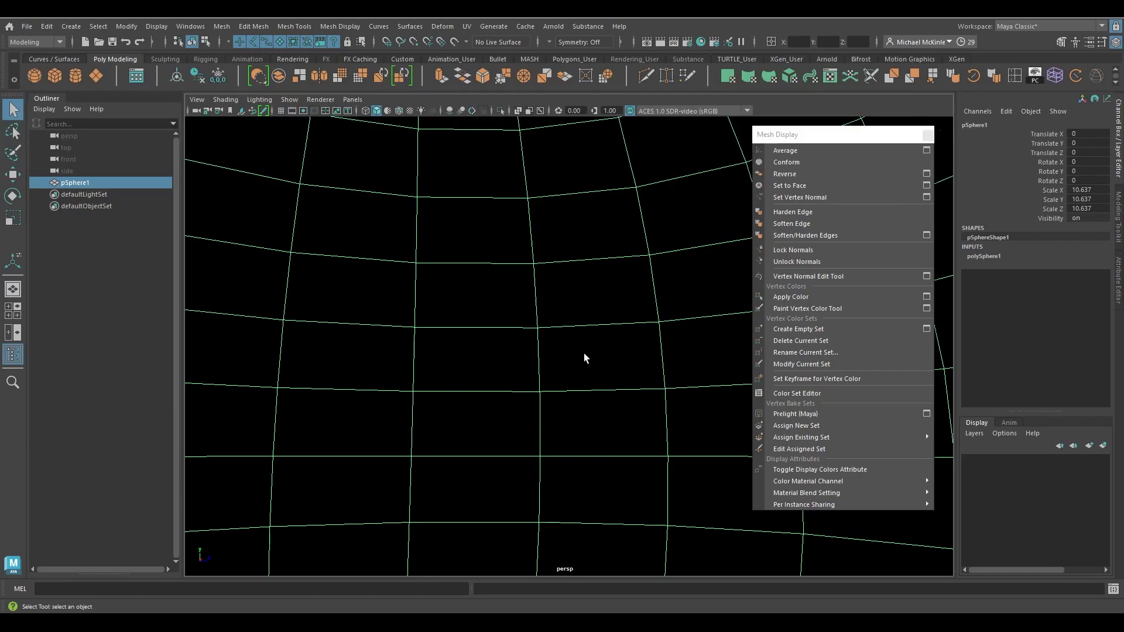
pyautogui.moveTo(584, 359)
pyautogui.keyDown('alt'); pyautogui.mouseDown()
pyautogui.moveTo(569, 369)
pyautogui.moveTo(512, 359)
pyautogui.moveTo(550, 368)
pyautogui.mouseUp(); pyautogui.keyUp('alt')
pyautogui.press('5')
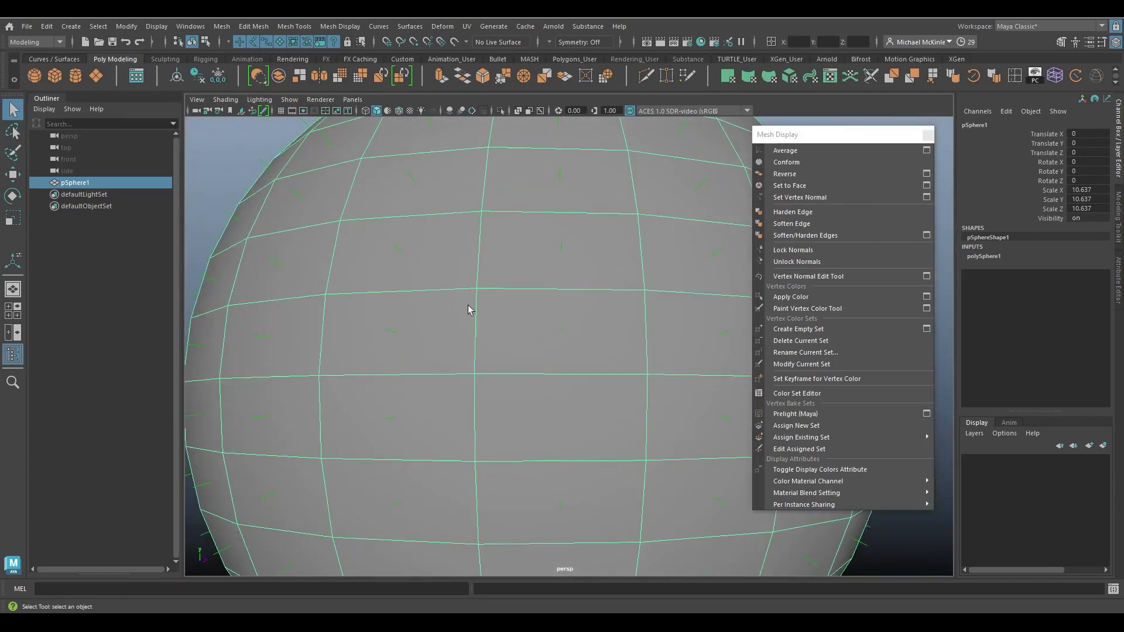
pyautogui.scroll(-5, 468, 310)
pyautogui.keyDown('alt'); pyautogui.moveTo(431, 293); pyautogui.dragTo(554, 299); pyautogui.keyUp('alt')
pyautogui.scroll(3, 469, 307)
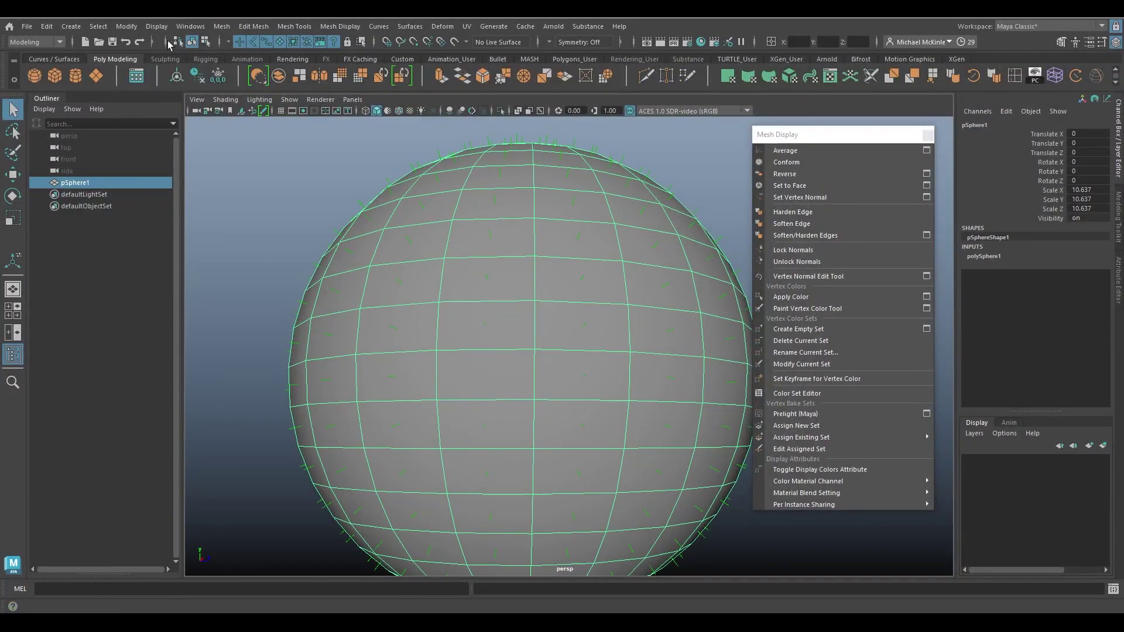
# Tear off the Display > Polygons menu into a floating window on the left
pyautogui.click(156, 26)
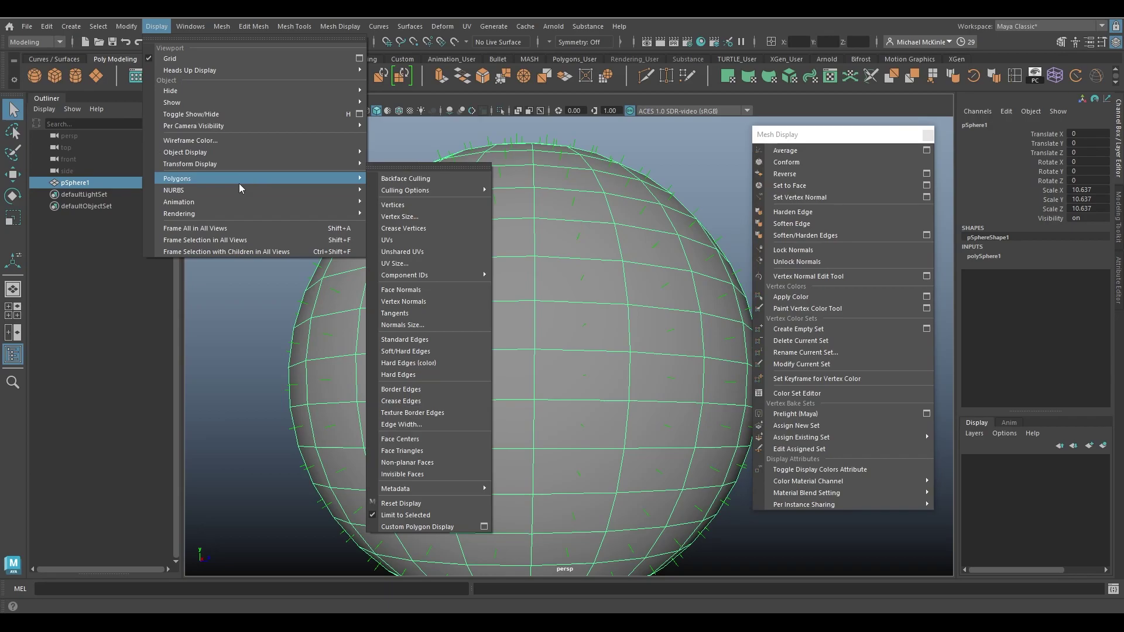
pyautogui.click(419, 151)
pyautogui.moveTo(418, 153); pyautogui.dragTo(254, 135)
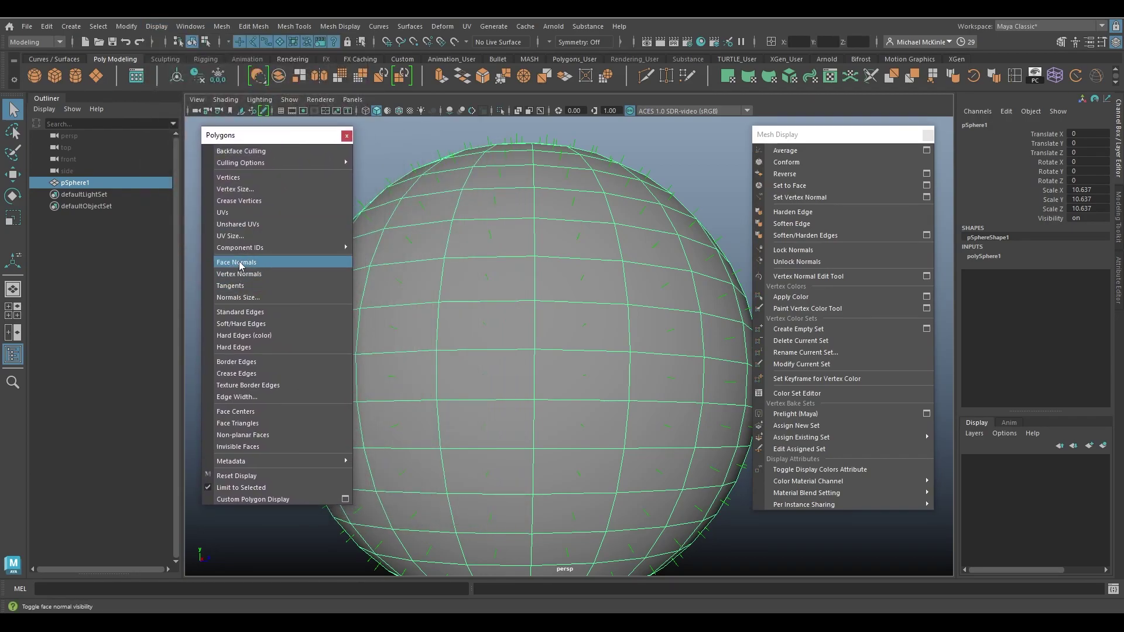
pyautogui.scroll(-3, 562, 301)
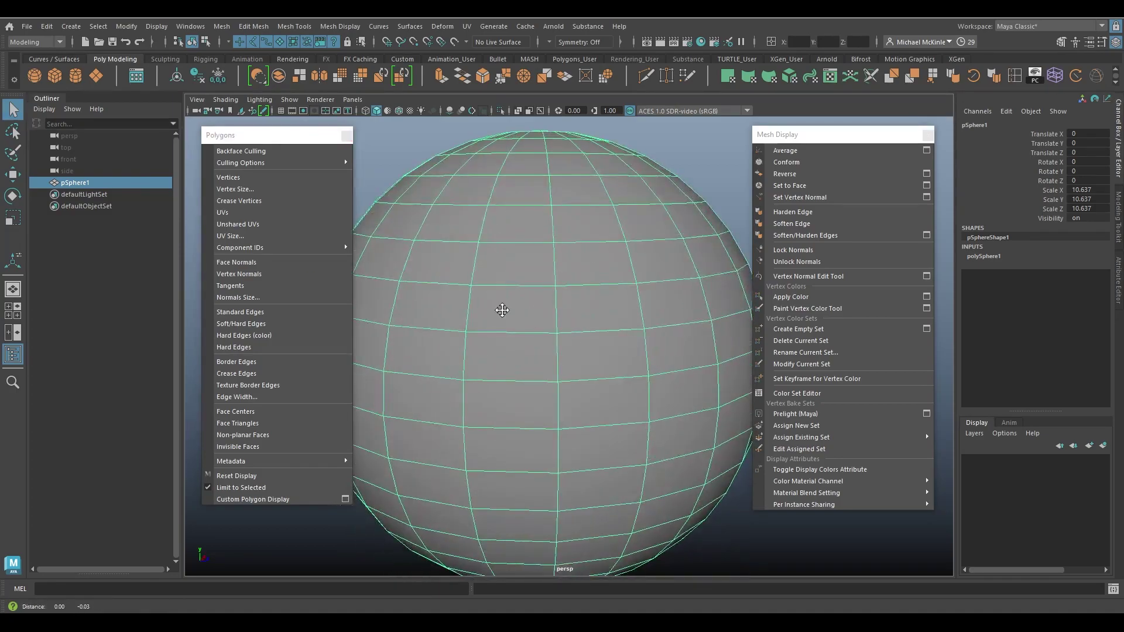
# Show the sphere's vertex normals, inspect them framed from the top, then hide them again
pyautogui.click(261, 275)
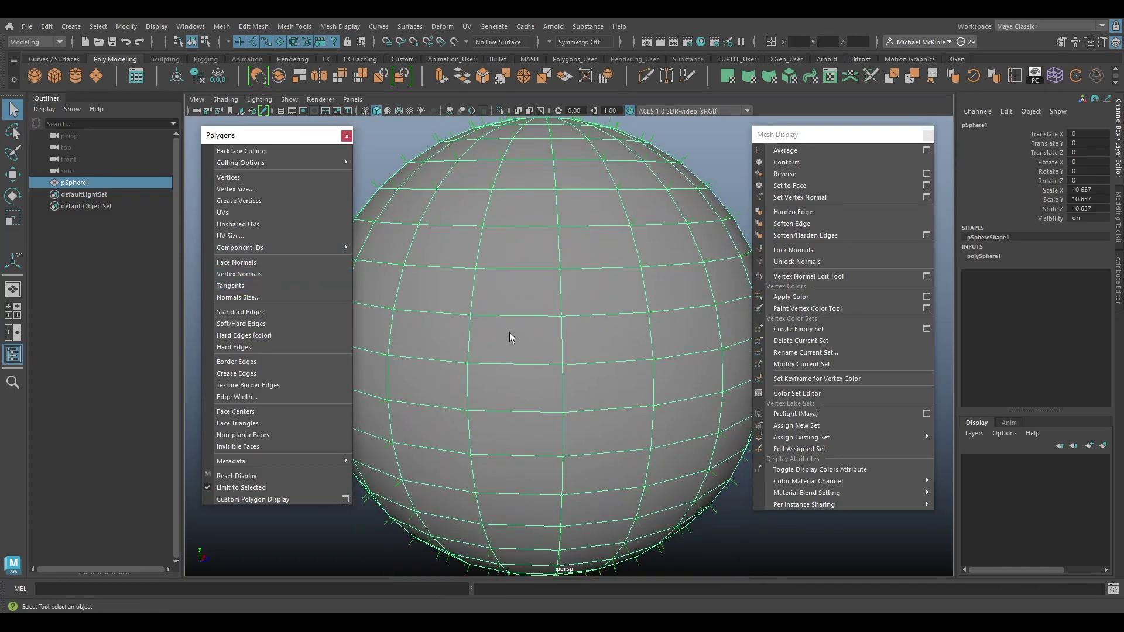
pyautogui.scroll(5, 617, 291)
pyautogui.scroll(-2, 617, 291)
pyautogui.keyDown('alt'); pyautogui.moveTo(515, 321); pyautogui.dragTo(587, 354); pyautogui.keyUp('alt')
pyautogui.keyDown('alt'); pyautogui.moveTo(587, 354); pyautogui.dragTo(391, 252, button='right'); pyautogui.keyUp('alt')
pyautogui.press('f')
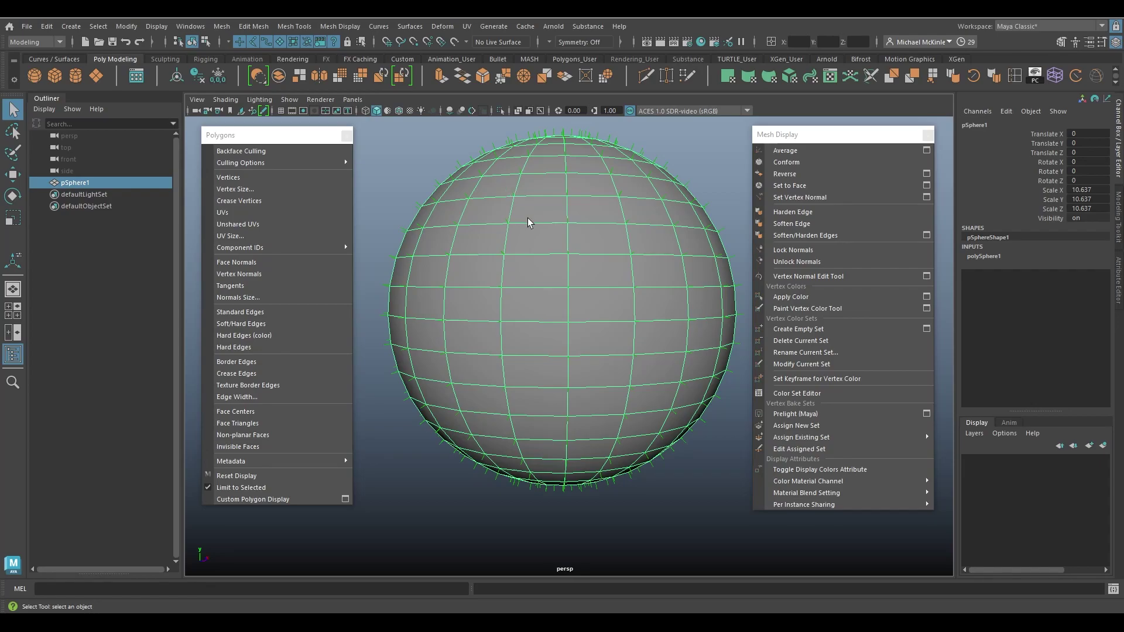
pyautogui.keyDown('alt'); pyautogui.moveTo(613, 242); pyautogui.dragTo(557, 231); pyautogui.keyUp('alt')
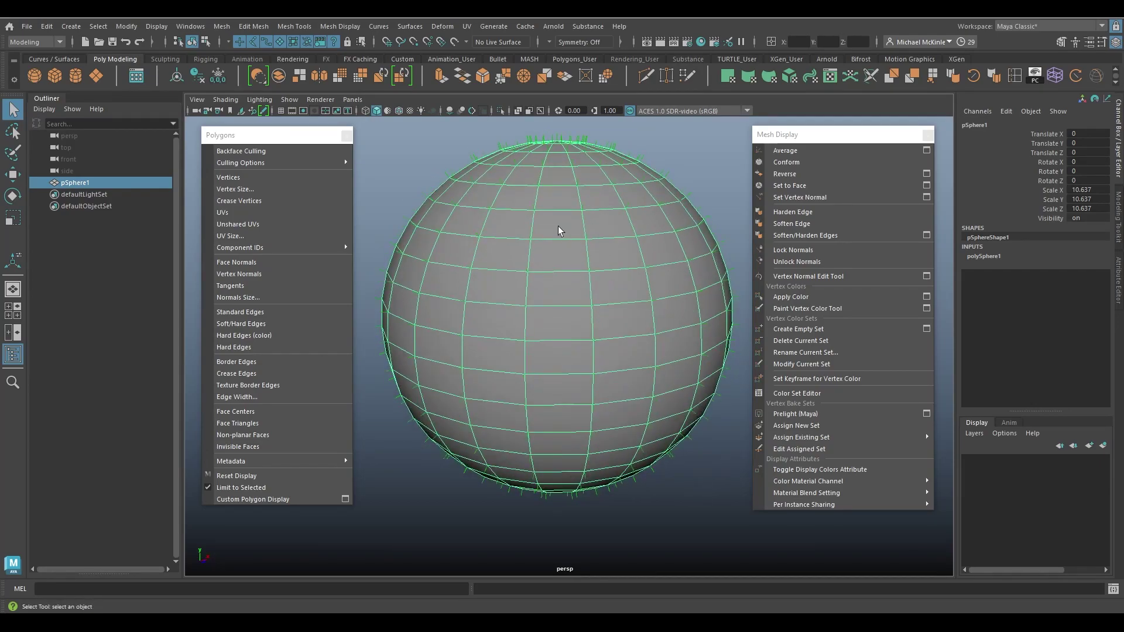
pyautogui.click(238, 274)
# Replace the sphere with a polygon cube scaled uniformly to 13.249
pyautogui.press('Delete')
pyautogui.click(55, 76)
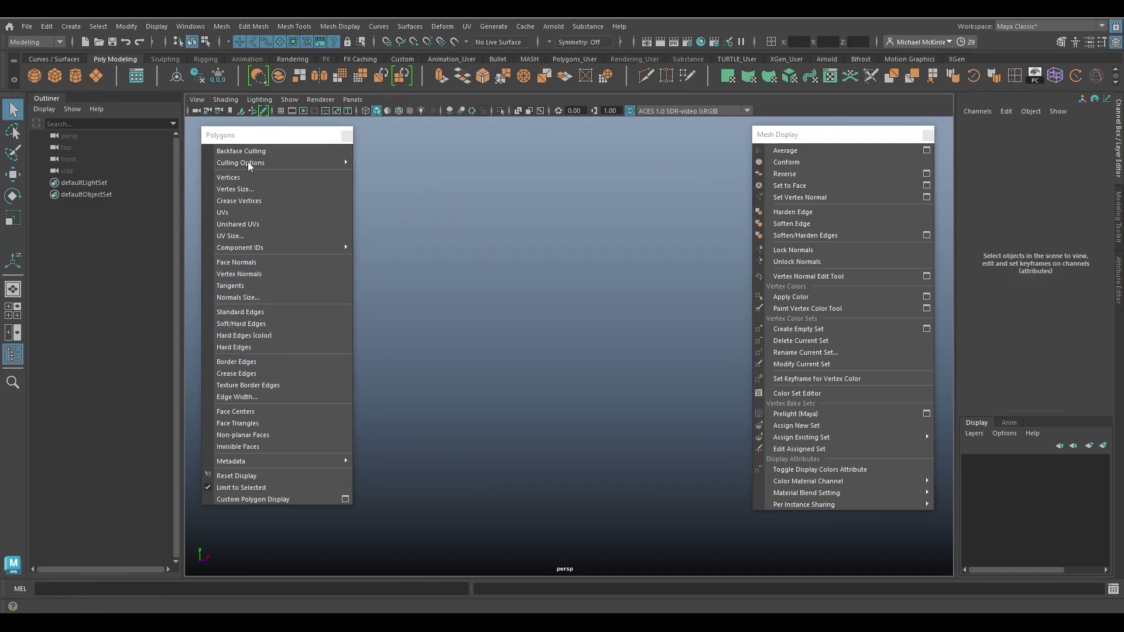
pyautogui.press('r')
pyautogui.moveTo(557, 318); pyautogui.dragTo(755, 367)
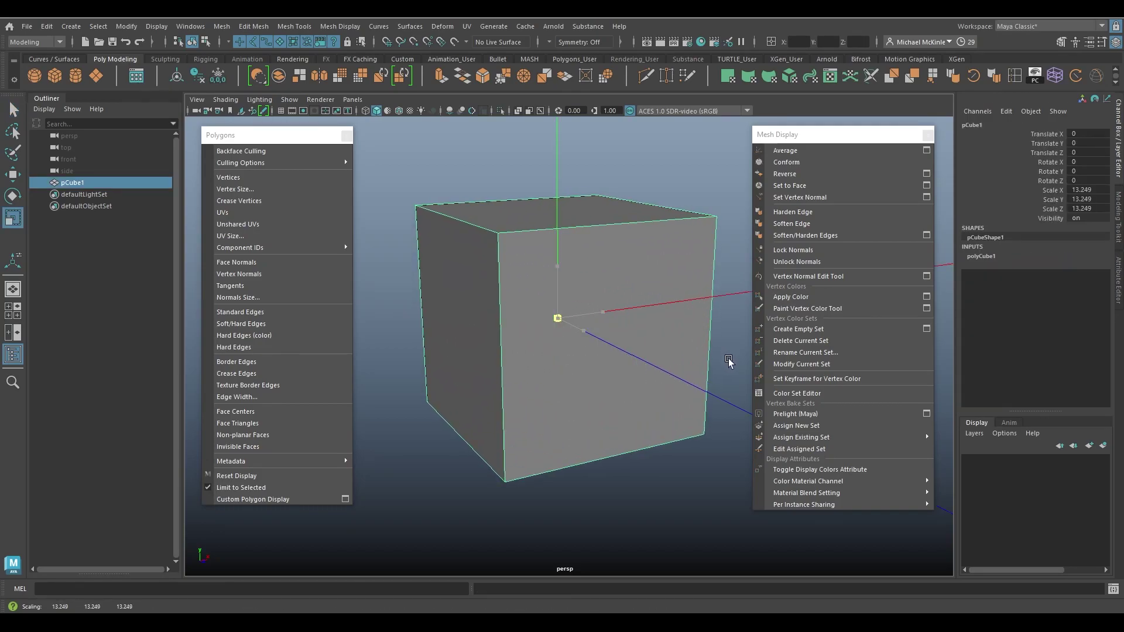
pyautogui.press('q')
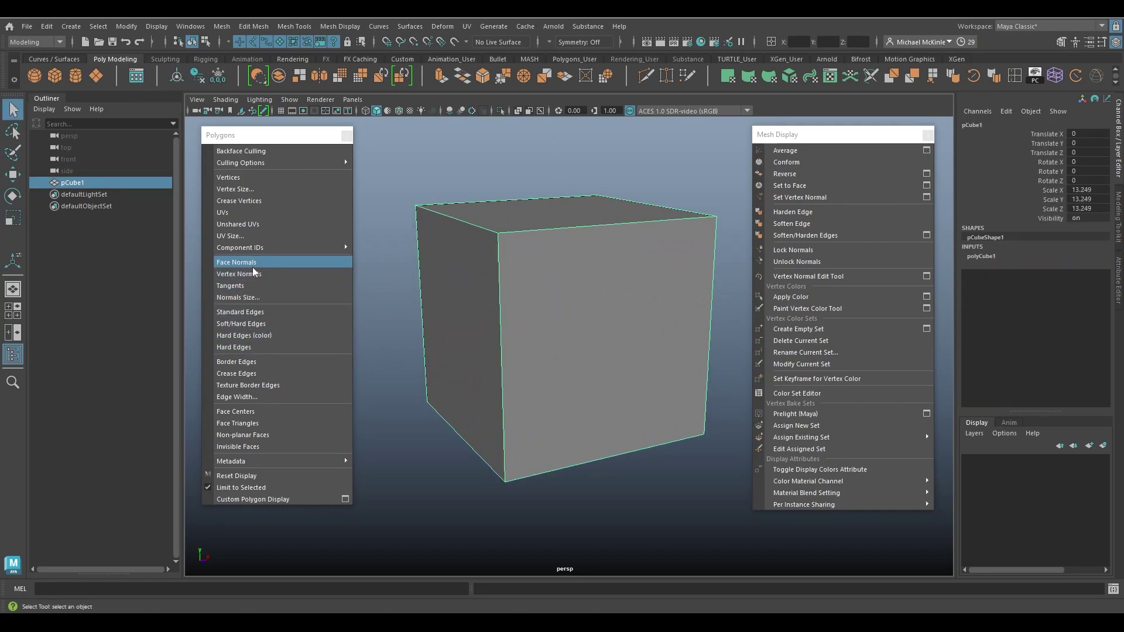
# Show the cube's face normals and raise the Normals Size to about 3.5
pyautogui.click(252, 266)
pyautogui.moveTo(620, 313)
pyautogui.keyDown('alt'); pyautogui.mouseDown()
pyautogui.moveTo(587, 311)
pyautogui.moveTo(621, 314)
pyautogui.mouseUp(); pyautogui.keyUp('alt')
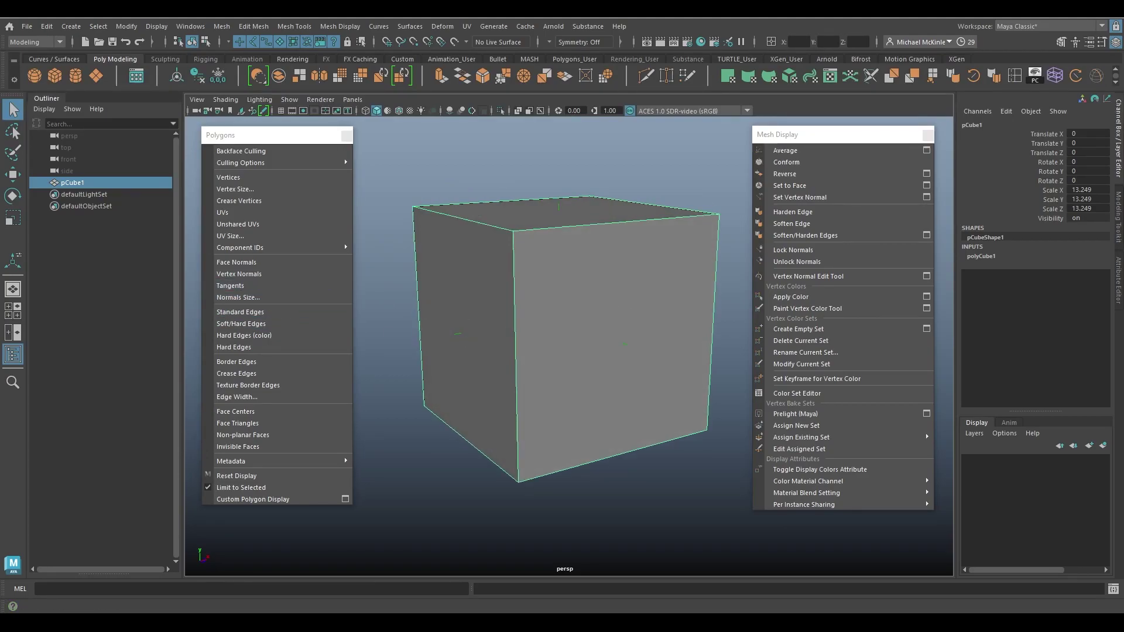
pyautogui.moveTo(407, 302); pyautogui.dragTo(441, 440)
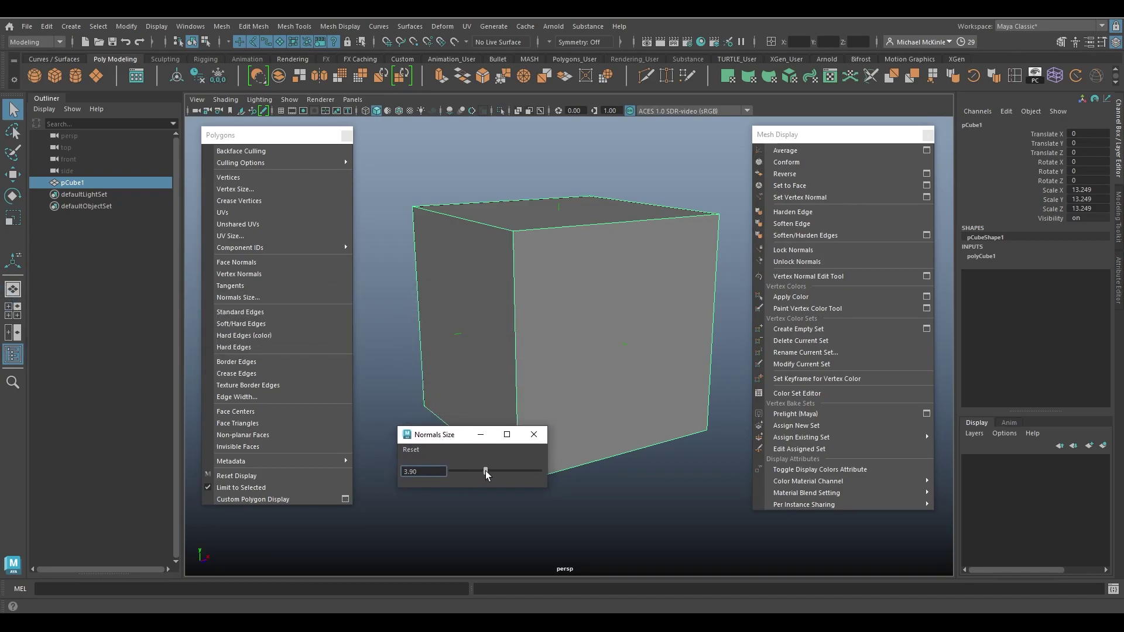
pyautogui.moveTo(485, 472); pyautogui.dragTo(478, 468)
pyautogui.click(533, 435)
pyautogui.keyDown('alt'); pyautogui.moveTo(590, 356); pyautogui.dragTo(597, 381); pyautogui.keyUp('alt')
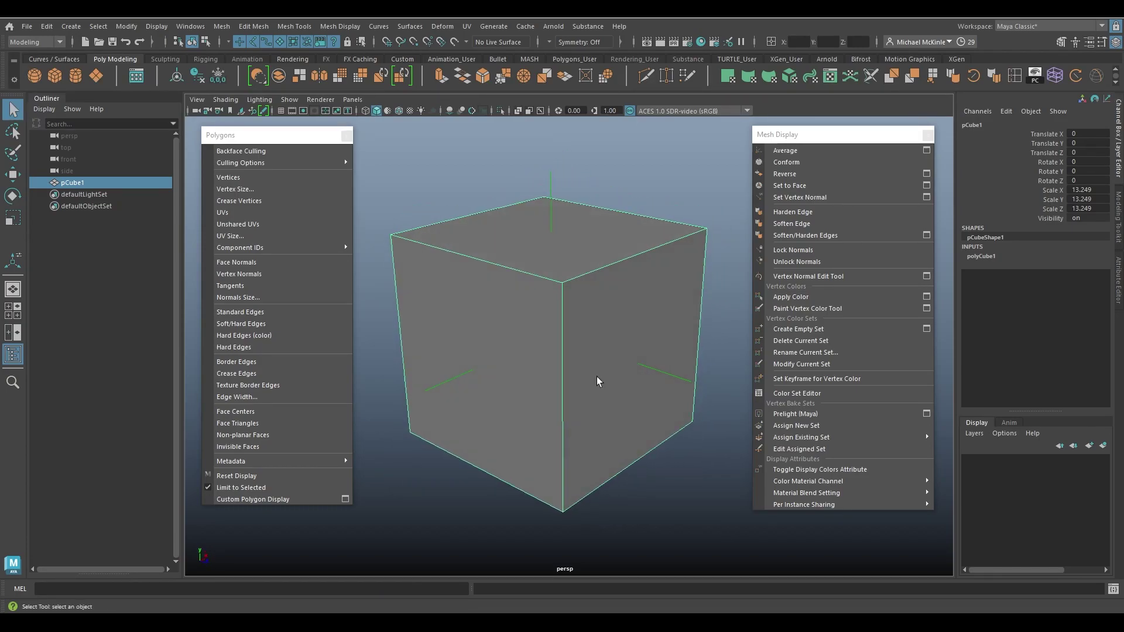
# Cycle the viewport background back to grey and show the cube's vertex normals
pyautogui.hotkey('alt', 'b')
pyautogui.hotkey('alt', 'b')
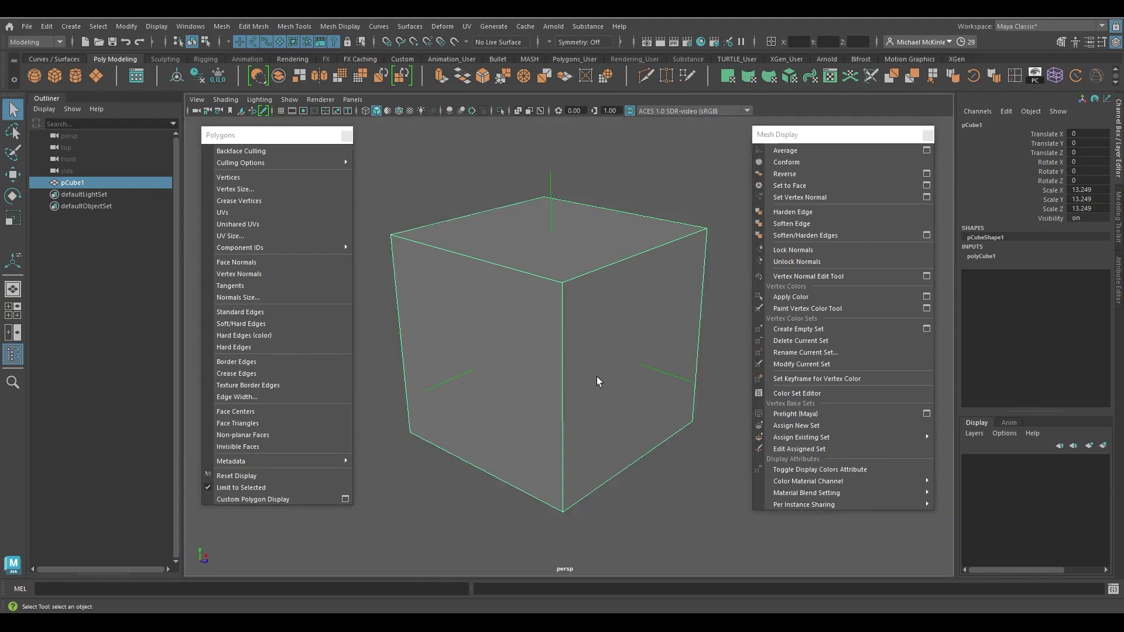
pyautogui.hotkey('alt', 'b')
pyautogui.hotkey('alt', 'b')
pyautogui.hotkey('alt', 'b')
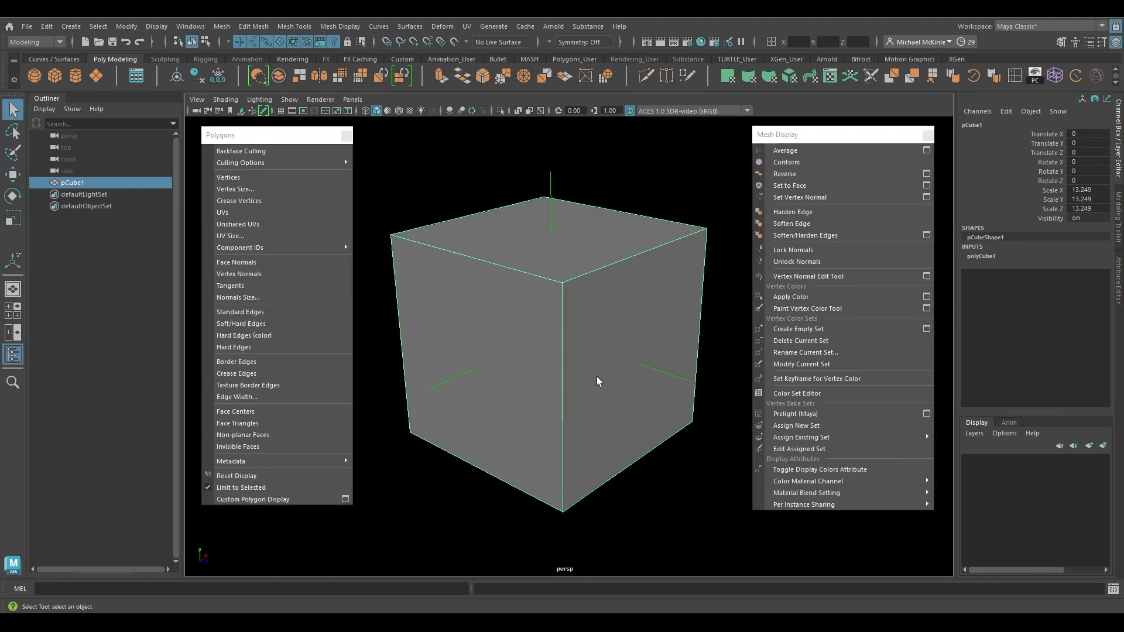
pyautogui.keyDown('alt'); pyautogui.moveTo(596, 377); pyautogui.dragTo(597, 344); pyautogui.keyUp('alt')
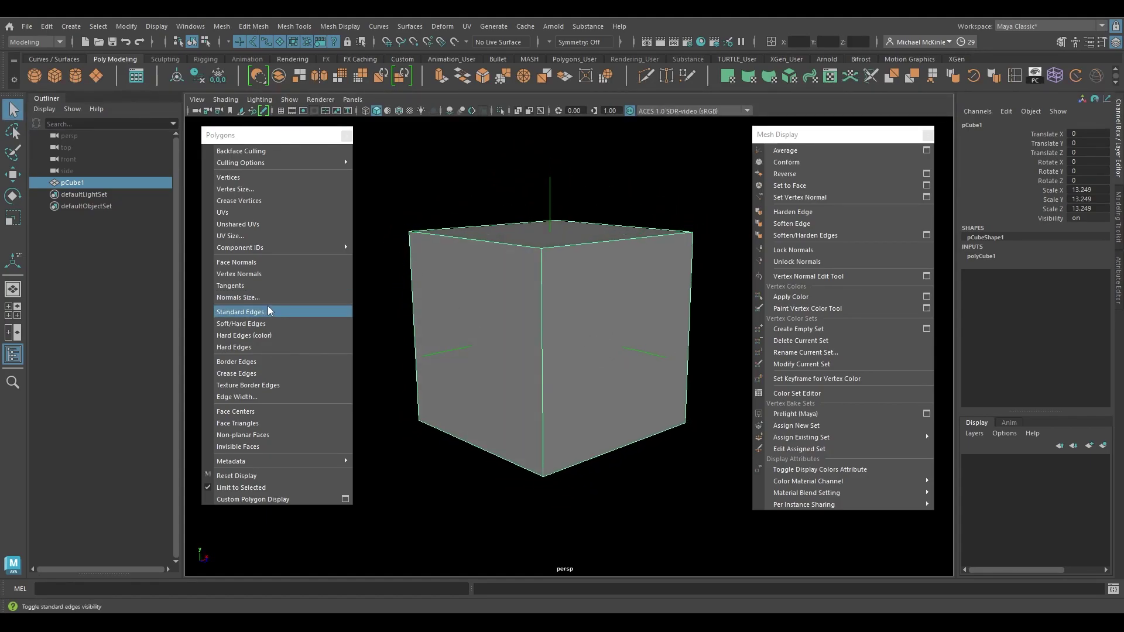
pyautogui.click(248, 274)
pyautogui.keyDown('alt'); pyautogui.moveTo(596, 344); pyautogui.dragTo(567, 232); pyautogui.keyUp('alt')
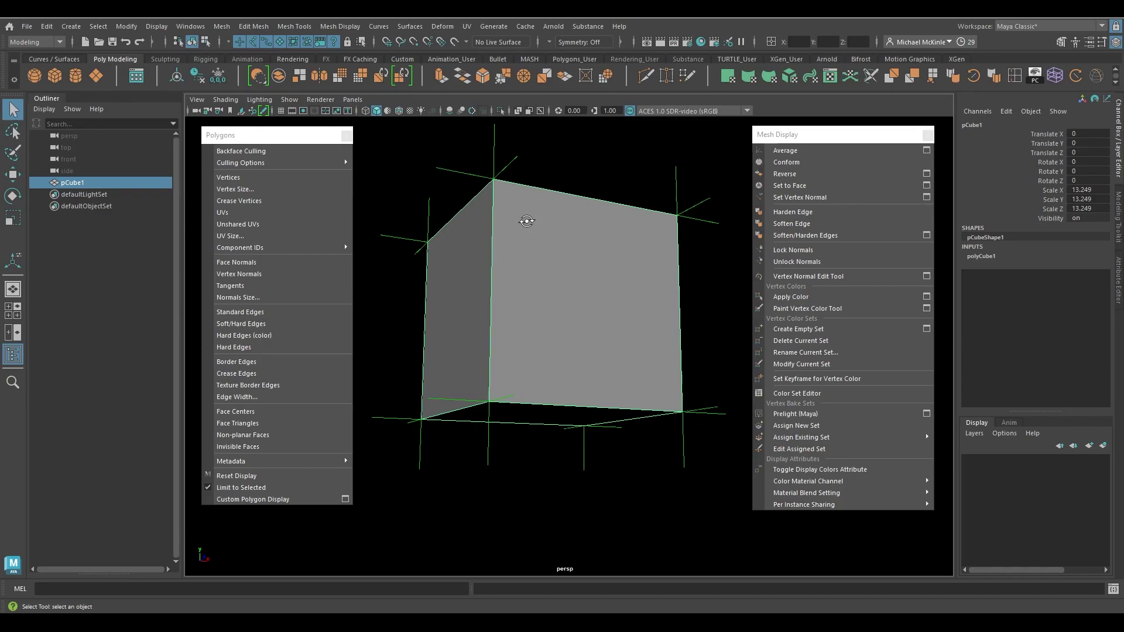
pyautogui.keyDown('alt'); pyautogui.moveTo(524, 219); pyautogui.dragTo(538, 250); pyautogui.keyUp('alt')
pyautogui.moveTo(538, 249); pyautogui.dragTo(545, 268, button='right')
# Select the cube's top, left and front faces, then return to selecting the whole cube
pyautogui.click(549, 247)
pyautogui.keyDown('alt'); pyautogui.moveTo(549, 247); pyautogui.dragTo(713, 267); pyautogui.keyUp('alt')
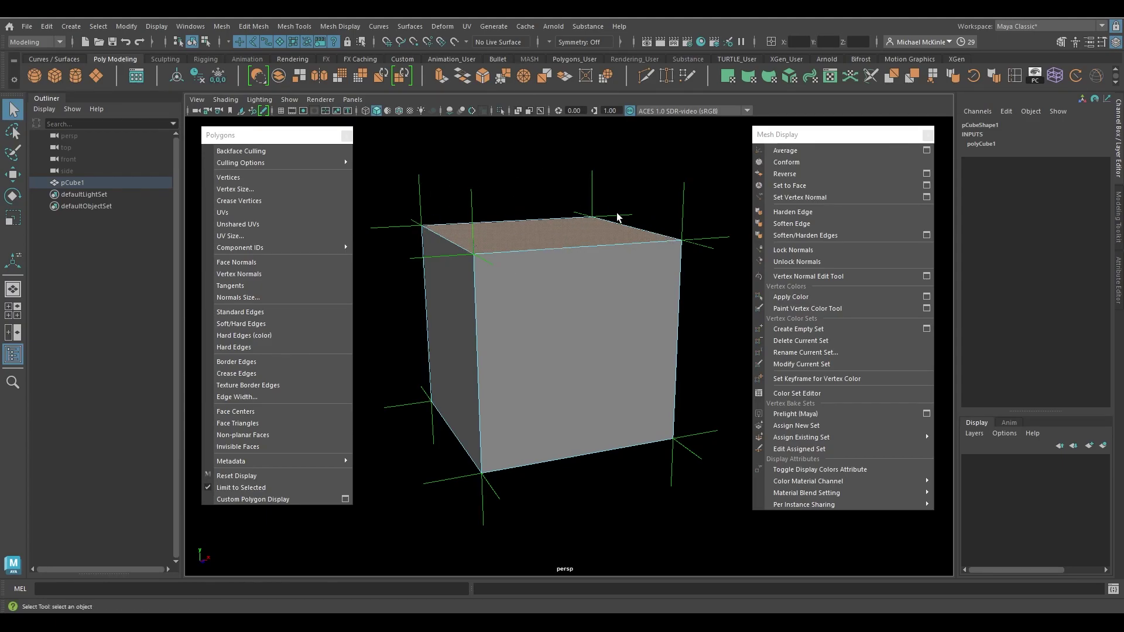
pyautogui.click(438, 305)
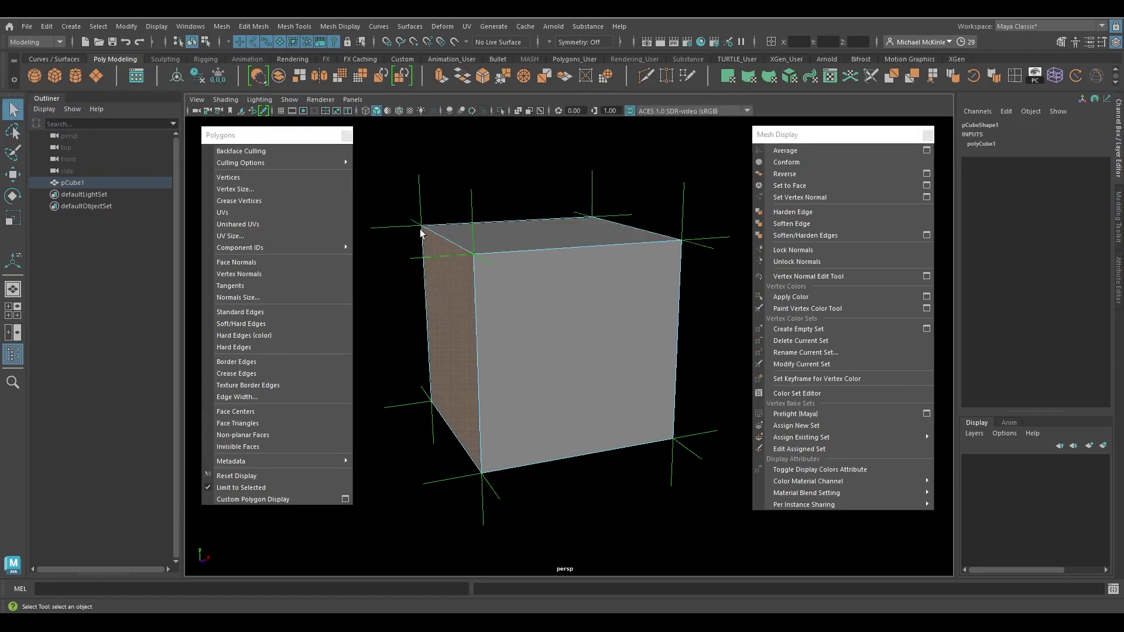
pyautogui.click(483, 264)
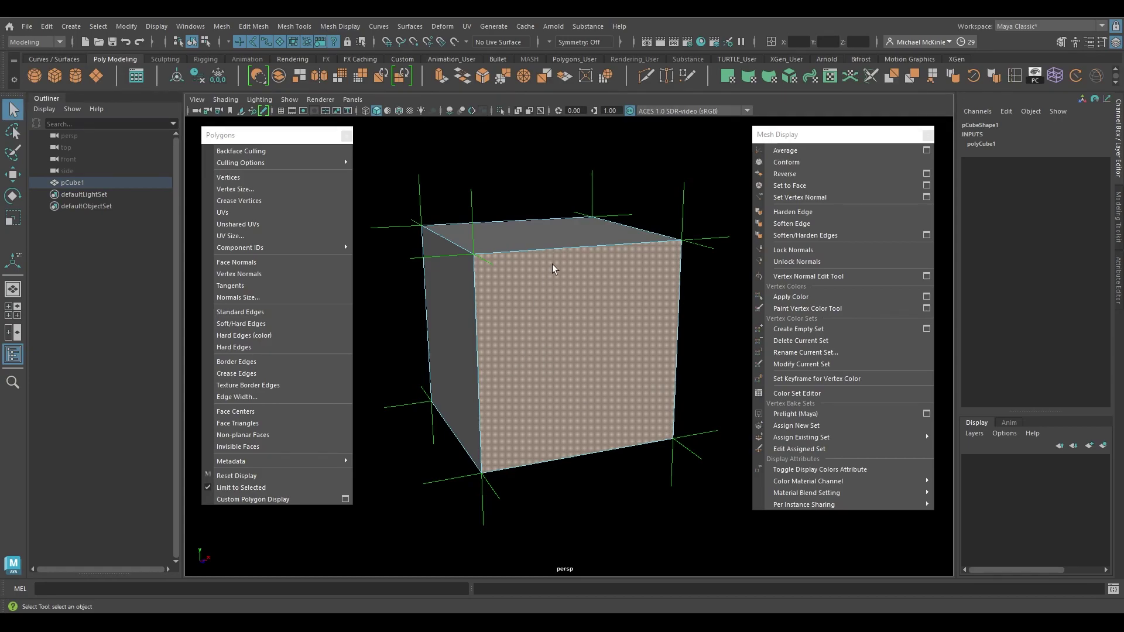
pyautogui.moveTo(553, 265); pyautogui.dragTo(605, 243, button='right')
pyautogui.click(830, 139)
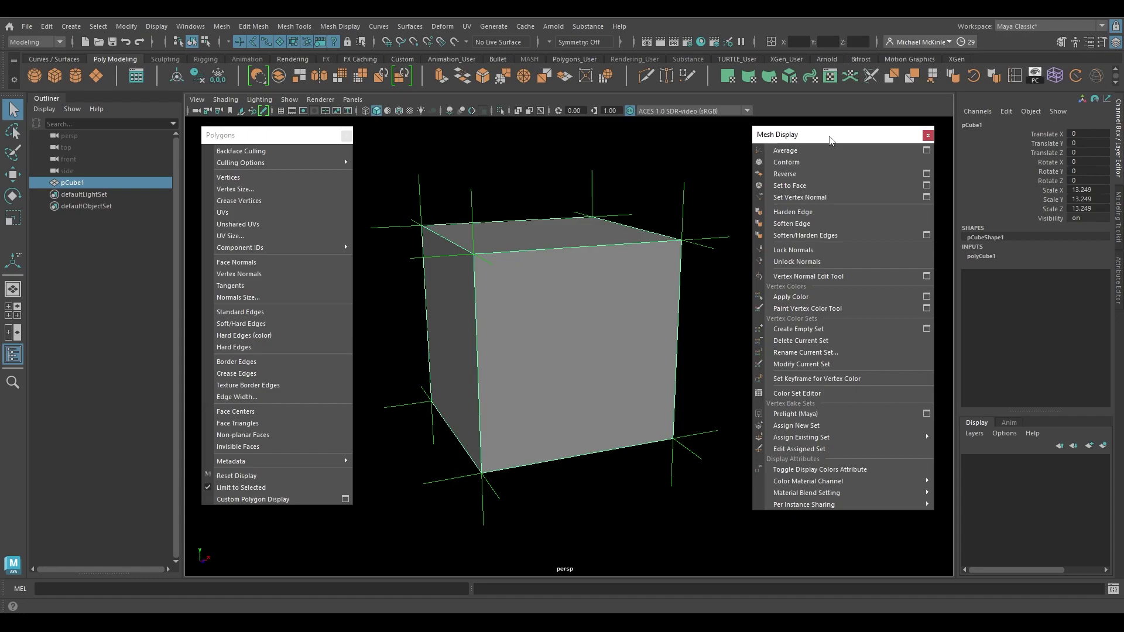
# Apply Soften Edge to the cube, view the smooth shading, then Harden Edge back to flat
pyautogui.moveTo(829, 140); pyautogui.dragTo(834, 134)
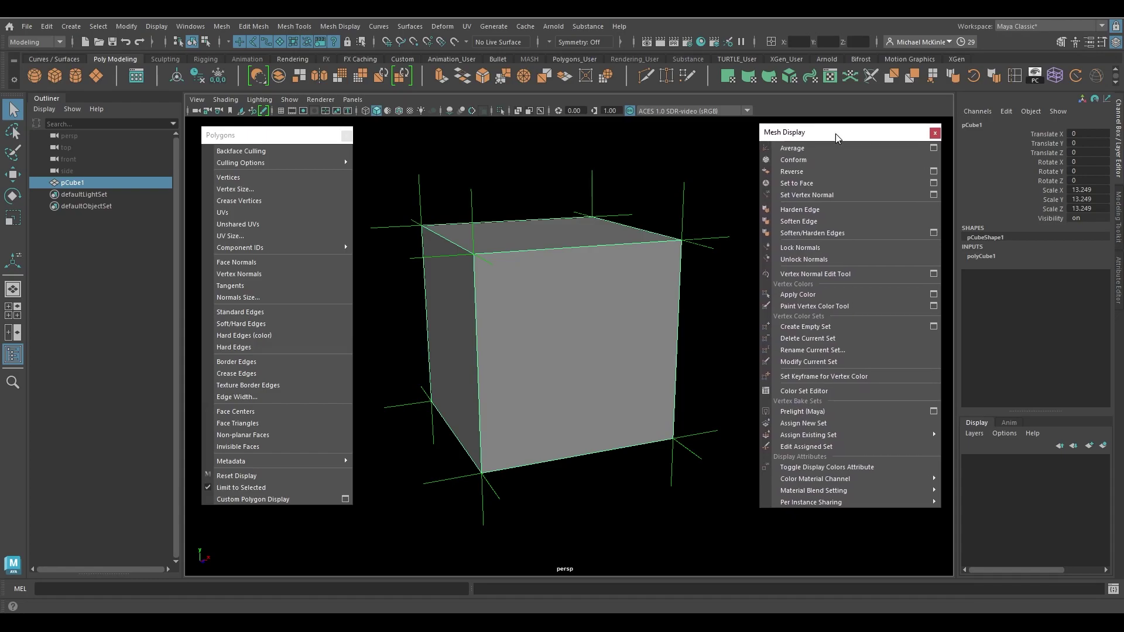
pyautogui.click(823, 220)
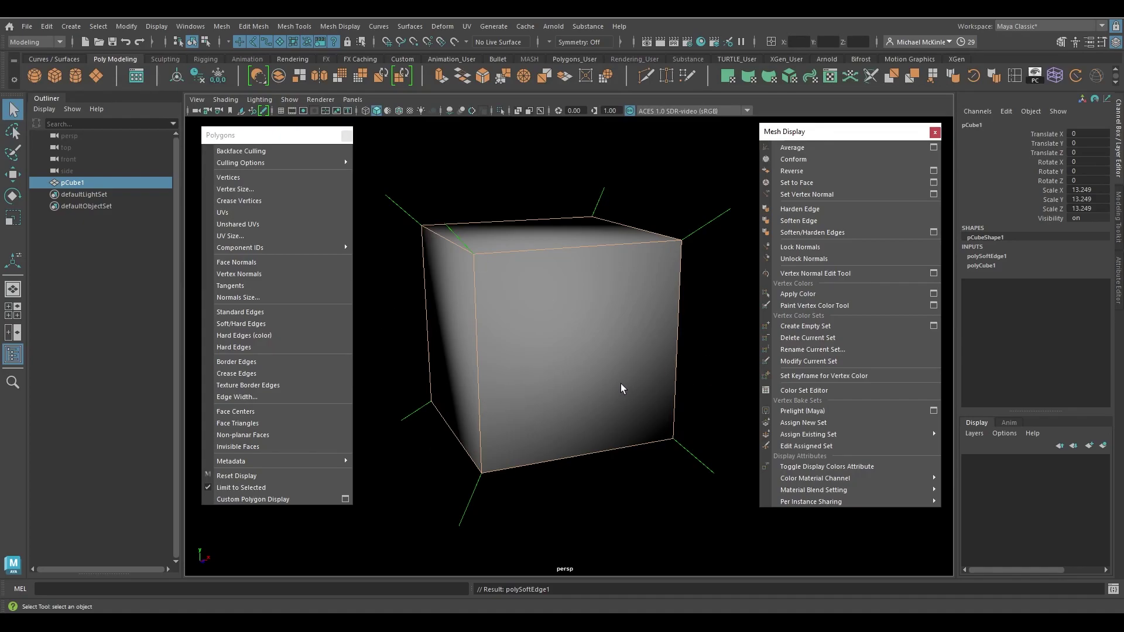
pyautogui.keyDown('alt'); pyautogui.moveTo(621, 388); pyautogui.dragTo(696, 353); pyautogui.keyUp('alt')
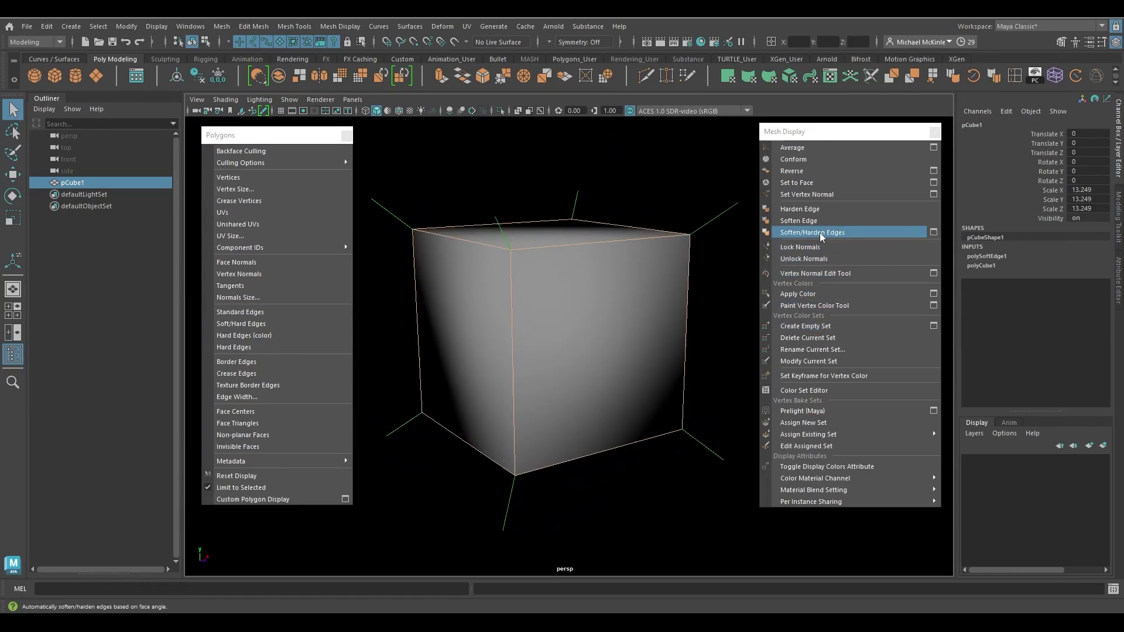
pyautogui.click(803, 210)
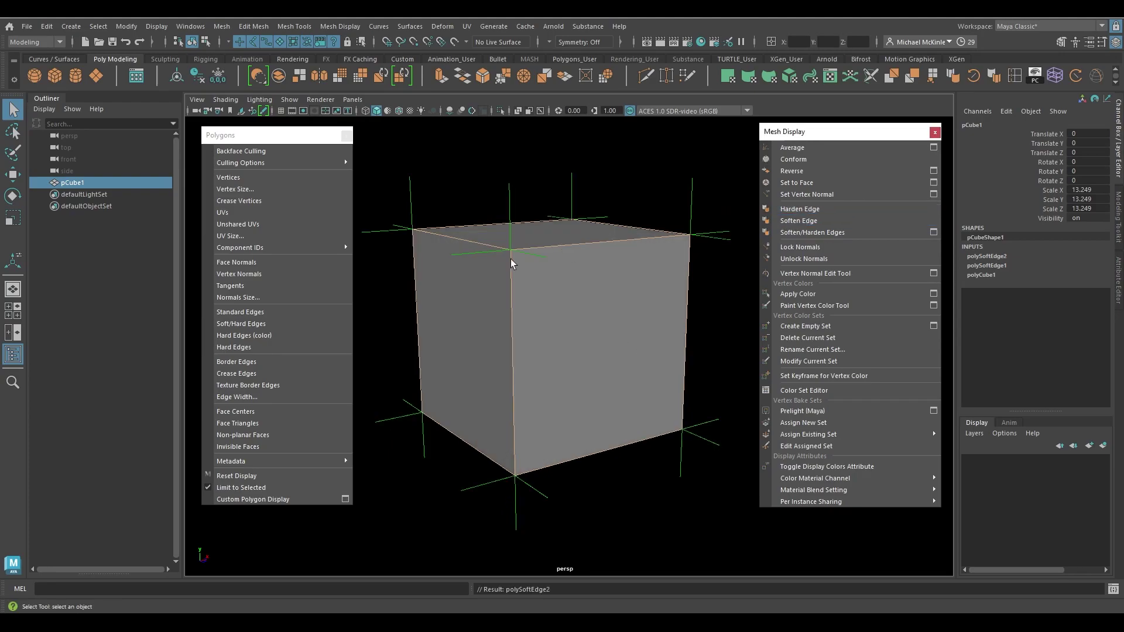
pyautogui.click(540, 324)
# Replace the cube with a polygon sphere scaled uniformly to 10.86 and framed in view
pyautogui.press('Delete')
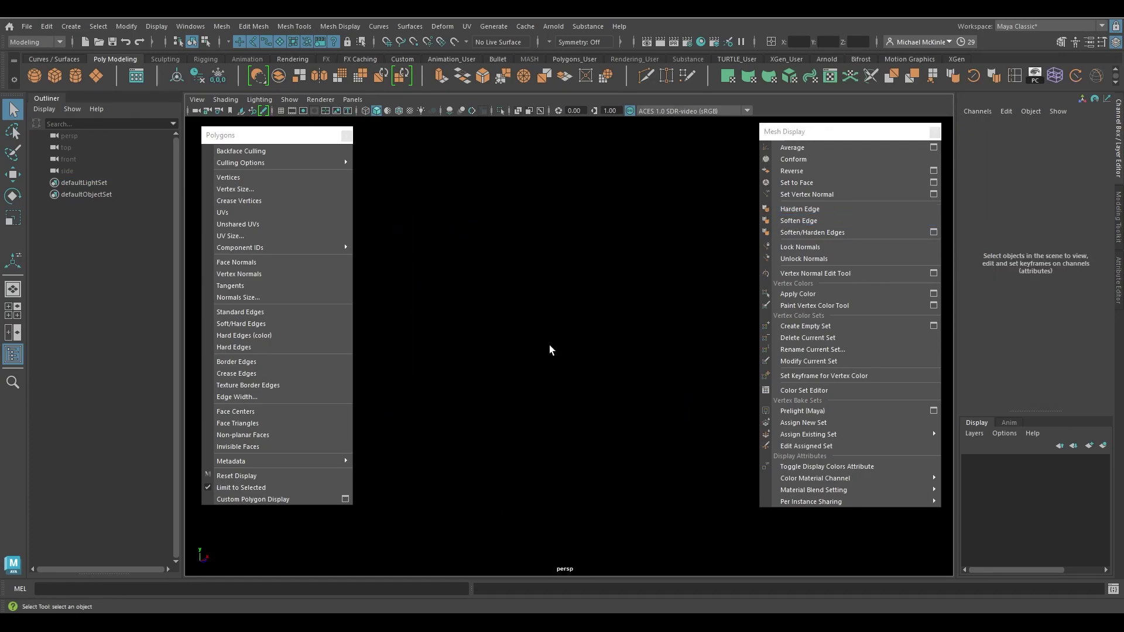
pyautogui.click(34, 76)
pyautogui.press('r')
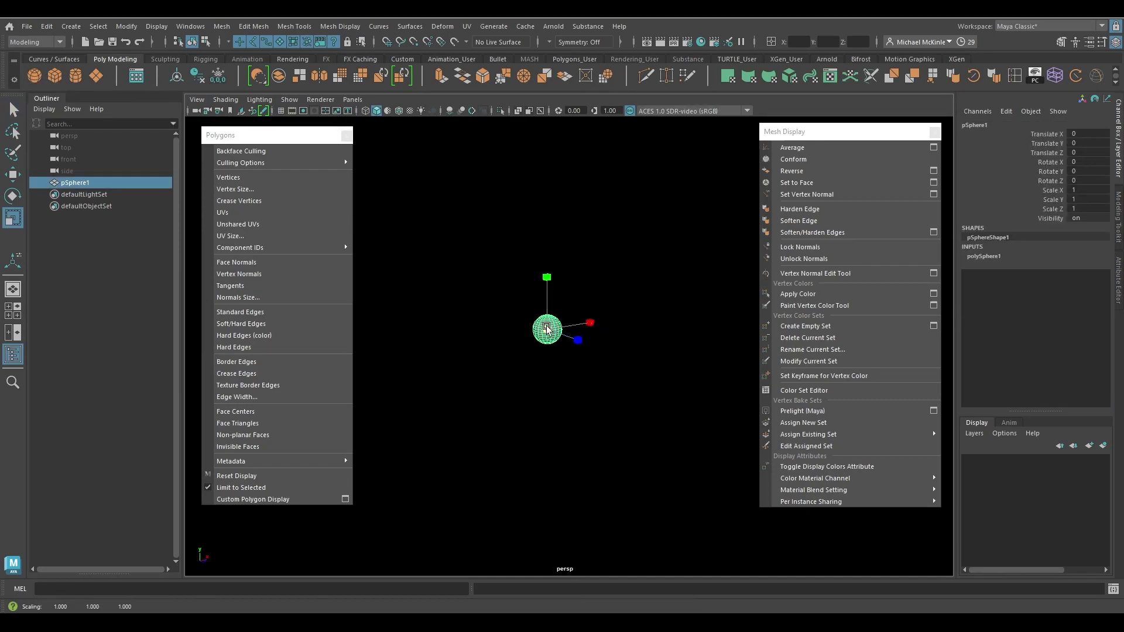
pyautogui.moveTo(547, 328); pyautogui.dragTo(783, 404)
pyautogui.press('w')
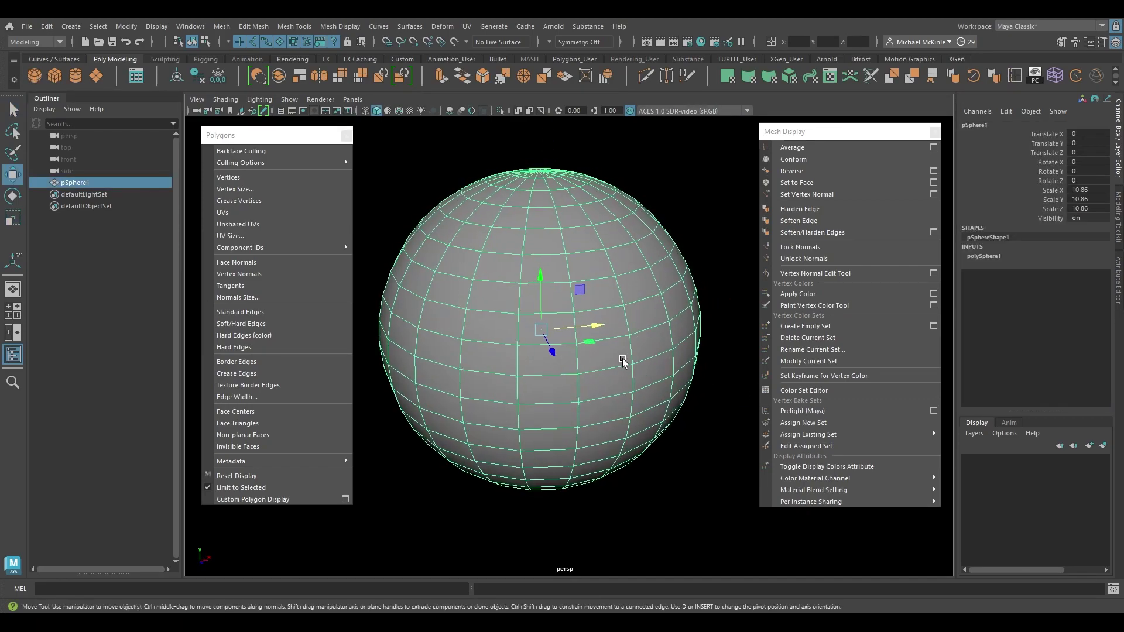
pyautogui.press('f')
pyautogui.press('q')
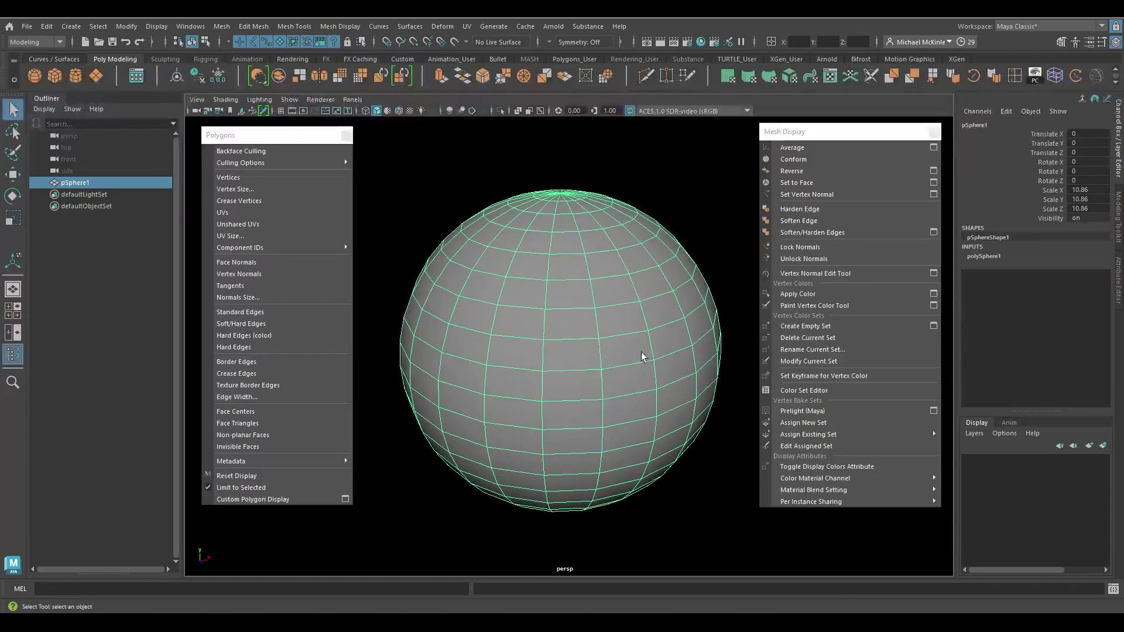
# Show the sphere's vertex normals and increase the Normals Size to make them much longer
pyautogui.click(256, 277)
pyautogui.keyDown('alt'); pyautogui.moveTo(685, 319); pyautogui.dragTo(592, 296); pyautogui.keyUp('alt')
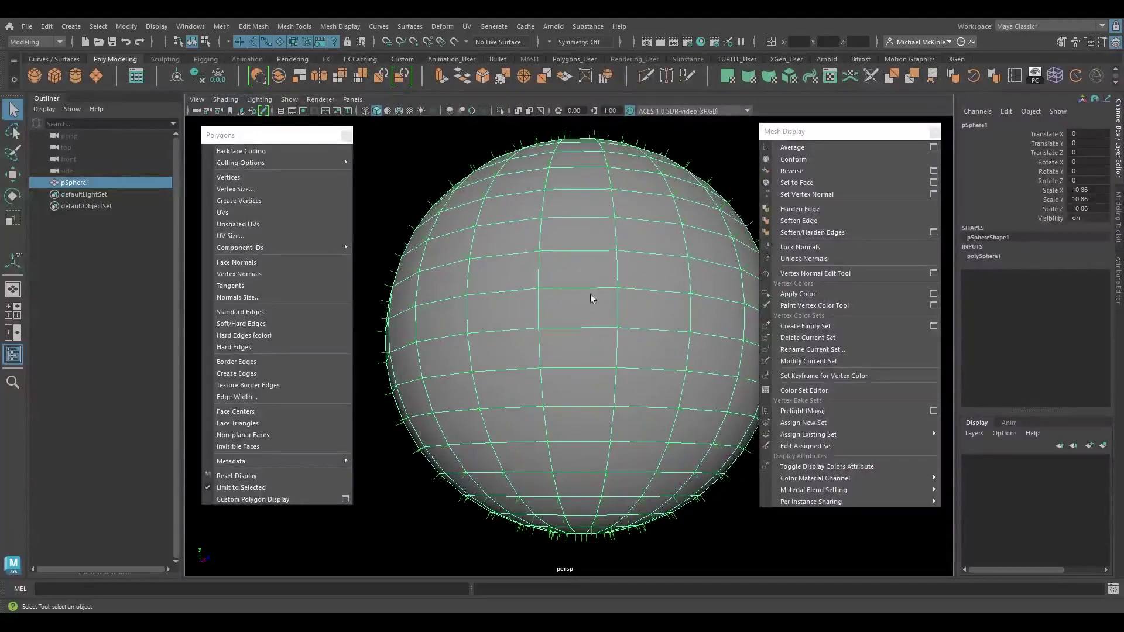
pyautogui.click(244, 295)
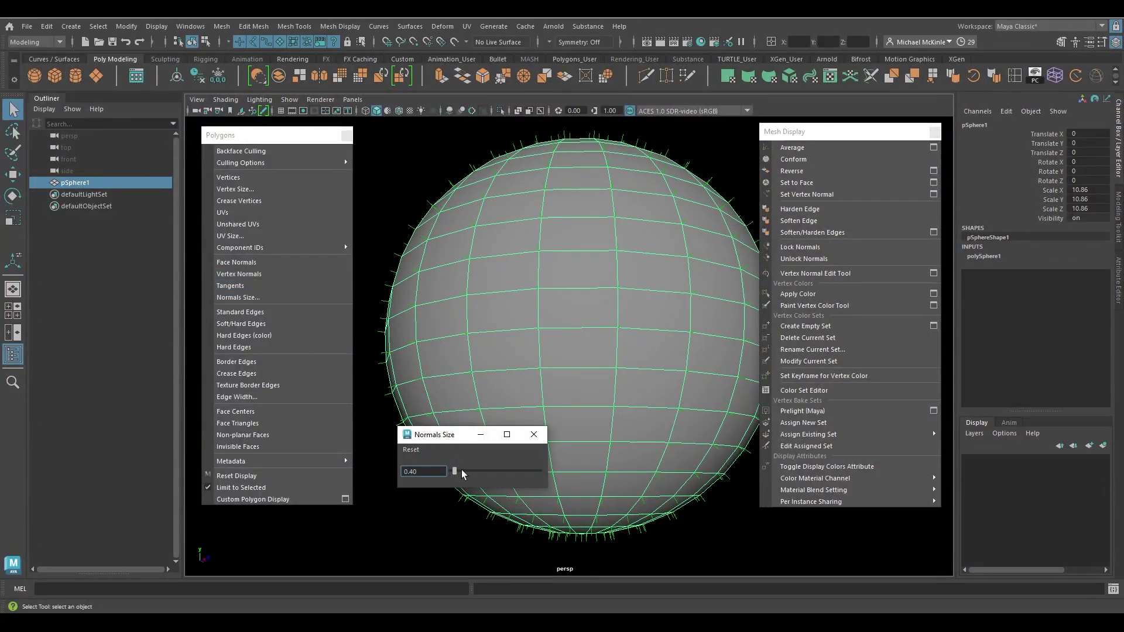
pyautogui.moveTo(462, 469); pyautogui.dragTo(469, 470)
pyautogui.click(534, 434)
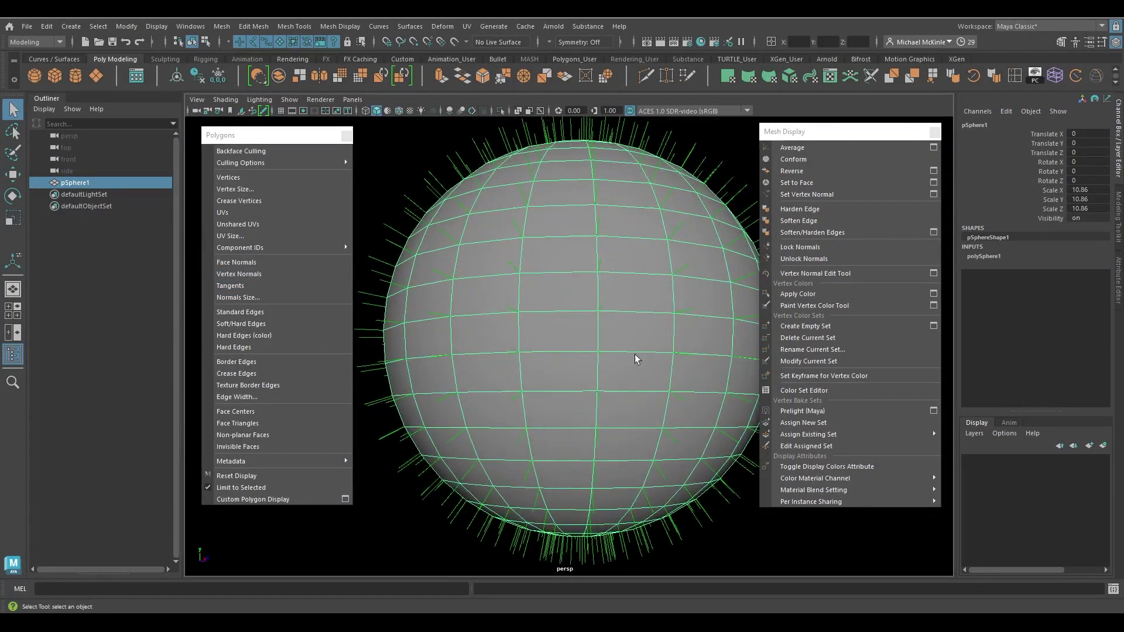
pyautogui.keyDown('alt'); pyautogui.moveTo(635, 353); pyautogui.dragTo(597, 358); pyautogui.keyUp('alt')
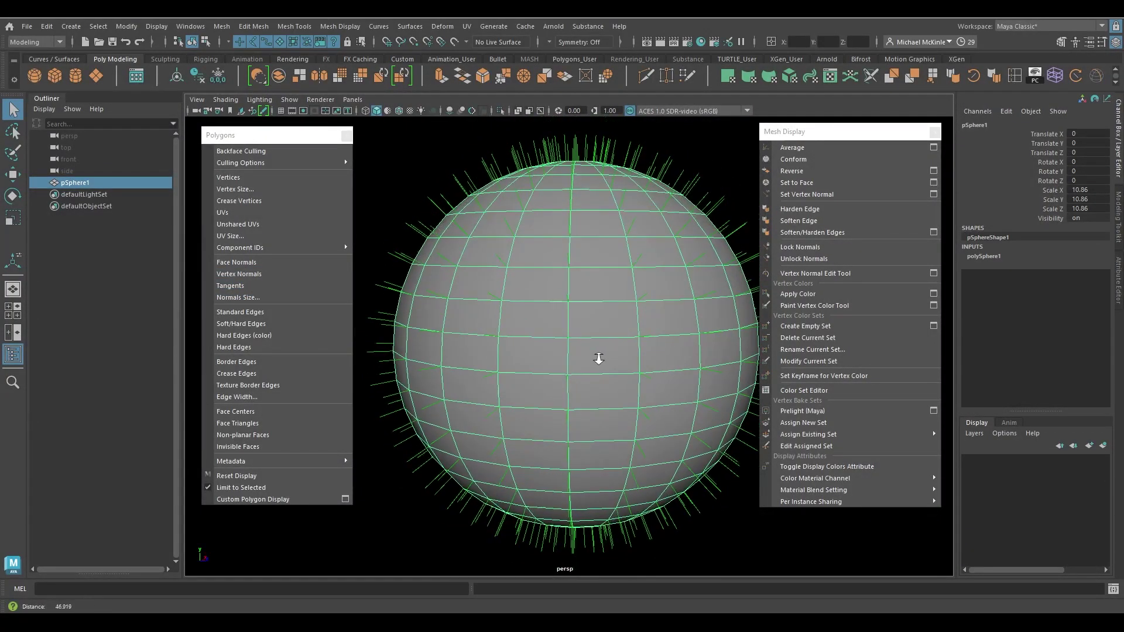
# Apply Harden Edge to the sphere and orbit closer to view its faceted shading
pyautogui.click(814, 211)
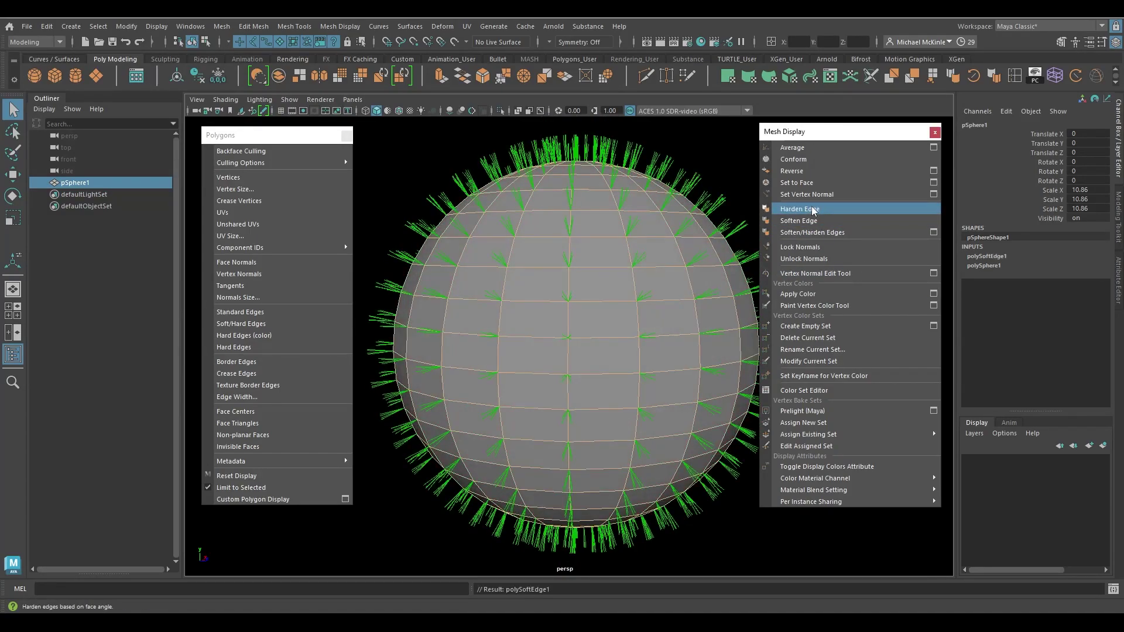
pyautogui.keyDown('alt'); pyautogui.moveTo(470, 303); pyautogui.dragTo(471, 311); pyautogui.keyUp('alt')
pyautogui.keyDown('alt'); pyautogui.moveTo(471, 311); pyautogui.dragTo(685, 384, button='right'); pyautogui.keyUp('alt')
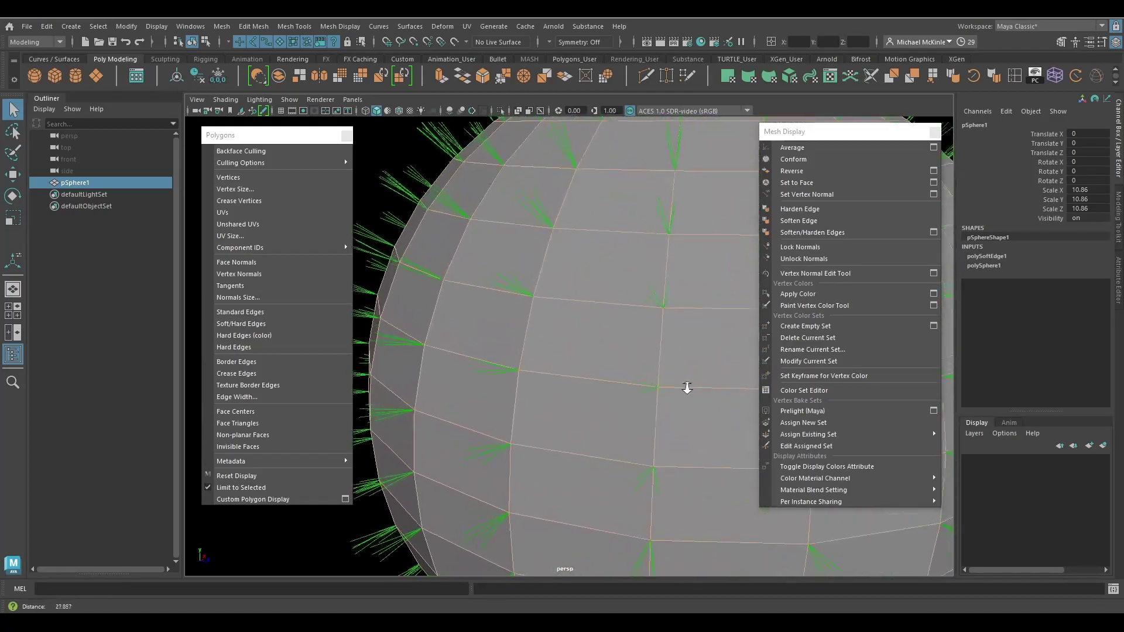
pyautogui.keyDown('alt'); pyautogui.moveTo(685, 384); pyautogui.dragTo(402, 164); pyautogui.keyUp('alt')
pyautogui.click(402, 163)
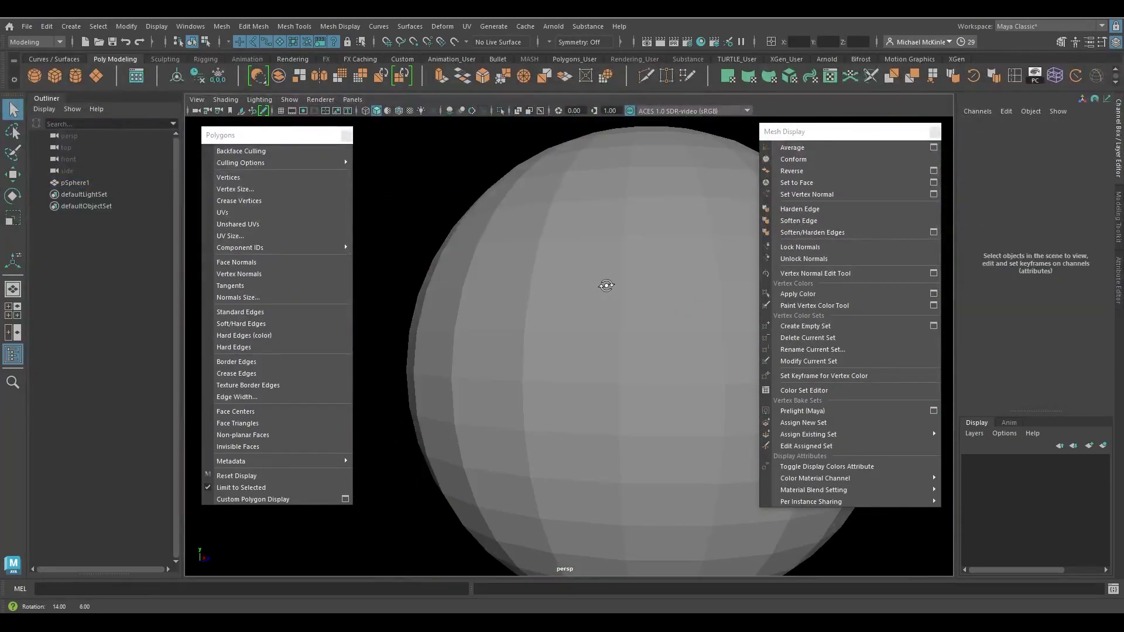
pyautogui.keyDown('alt'); pyautogui.moveTo(607, 284); pyautogui.dragTo(656, 286); pyautogui.keyUp('alt')
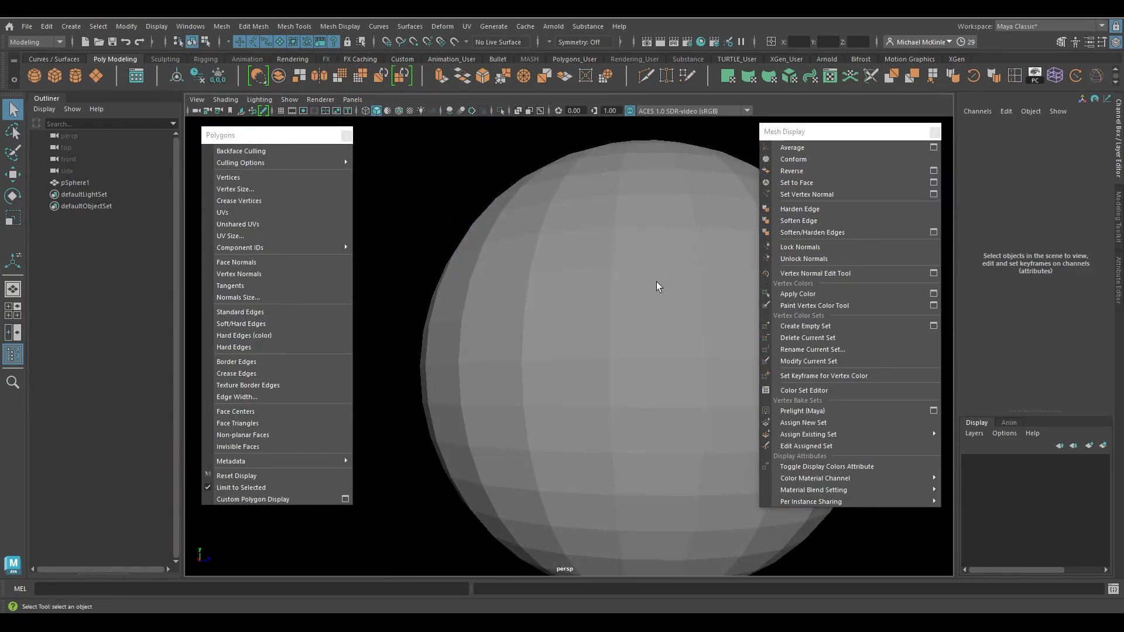
# Reselect the sphere and inspect the split vertex normals over its upper surface, then frame it
pyautogui.click(645, 300)
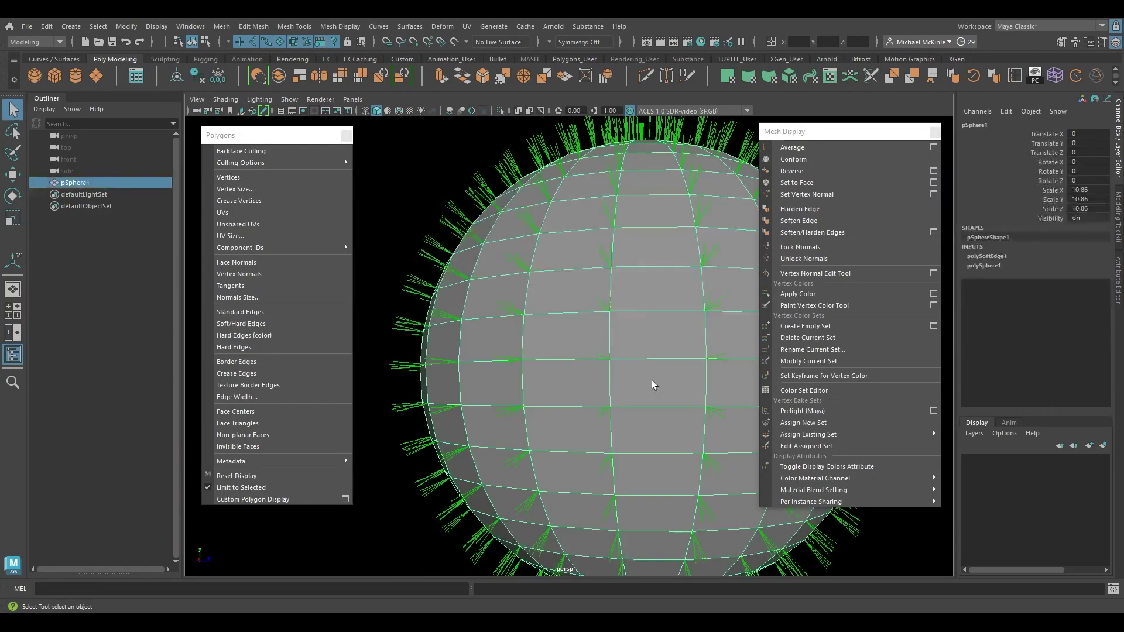
pyautogui.keyDown('alt'); pyautogui.moveTo(651, 380); pyautogui.dragTo(557, 380); pyautogui.keyUp('alt')
pyautogui.keyDown('alt'); pyautogui.moveTo(538, 261); pyautogui.dragTo(535, 213); pyautogui.keyUp('alt')
pyautogui.keyDown('alt'); pyautogui.moveTo(535, 213); pyautogui.dragTo(609, 414, button='right'); pyautogui.keyUp('alt')
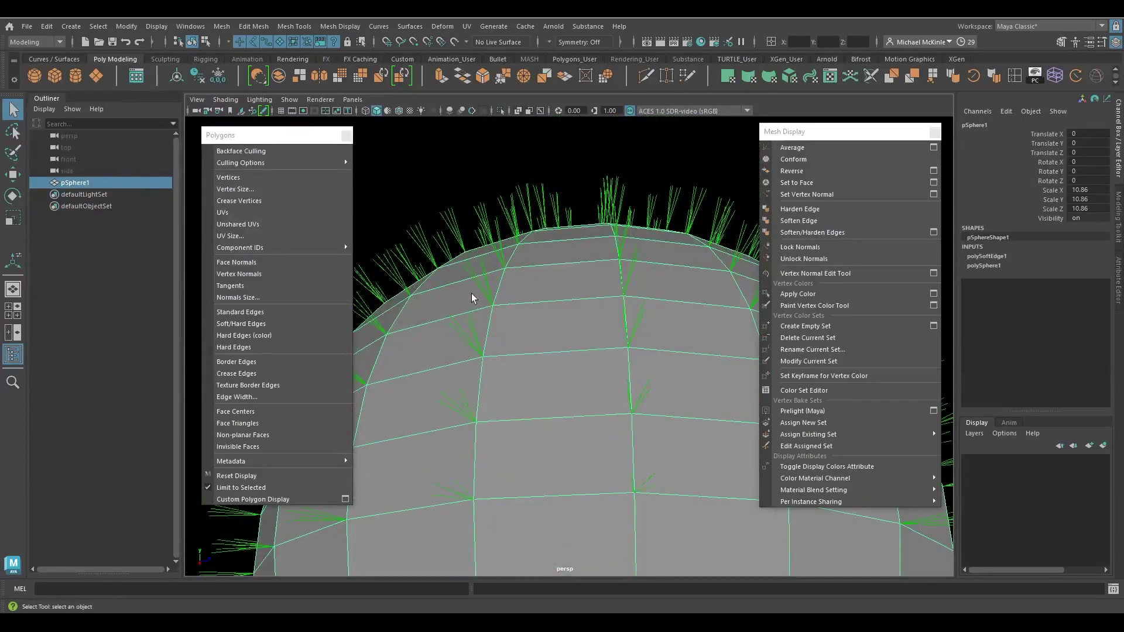
pyautogui.keyDown('alt'); pyautogui.moveTo(473, 416); pyautogui.dragTo(502, 356); pyautogui.keyUp('alt')
pyautogui.keyDown('alt'); pyautogui.moveTo(510, 441); pyautogui.dragTo(584, 405); pyautogui.keyUp('alt')
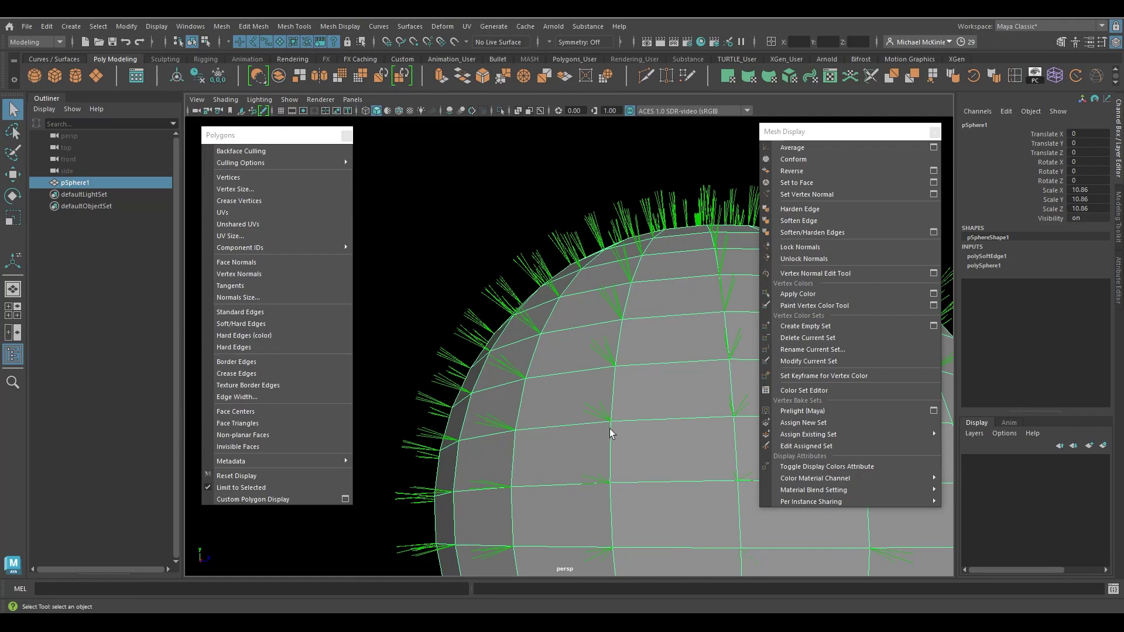
pyautogui.moveTo(612, 421)
pyautogui.keyDown('alt'); pyautogui.mouseDown()
pyautogui.moveTo(705, 459)
pyautogui.moveTo(650, 394)
pyautogui.moveTo(585, 394)
pyautogui.moveTo(572, 432)
pyautogui.moveTo(602, 430)
pyautogui.mouseUp(); pyautogui.keyUp('alt')
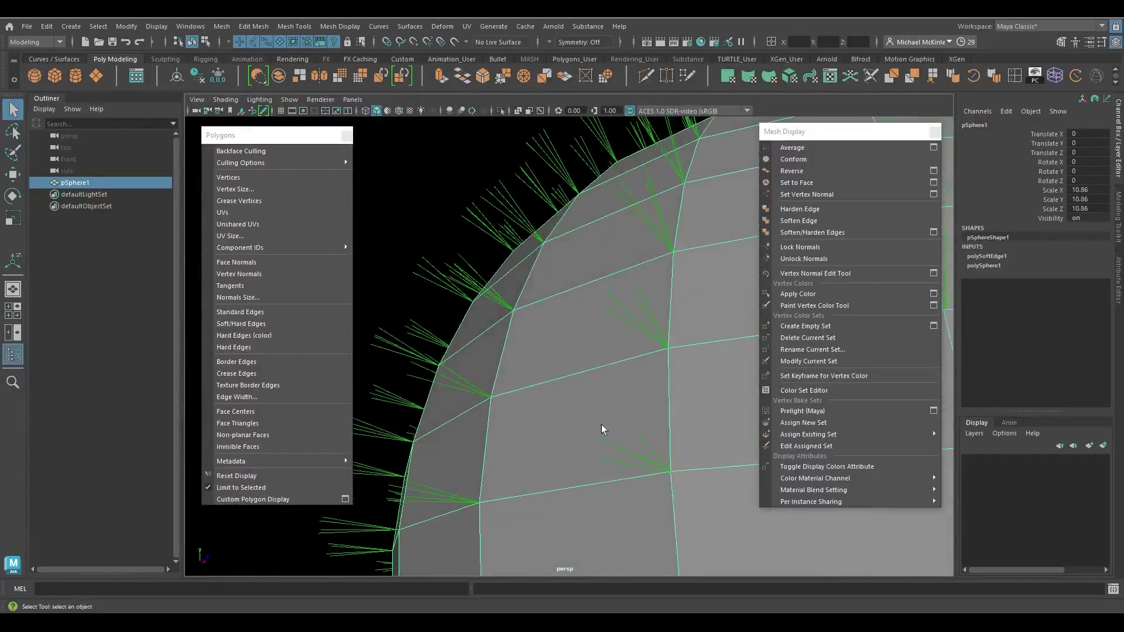
pyautogui.press('f')
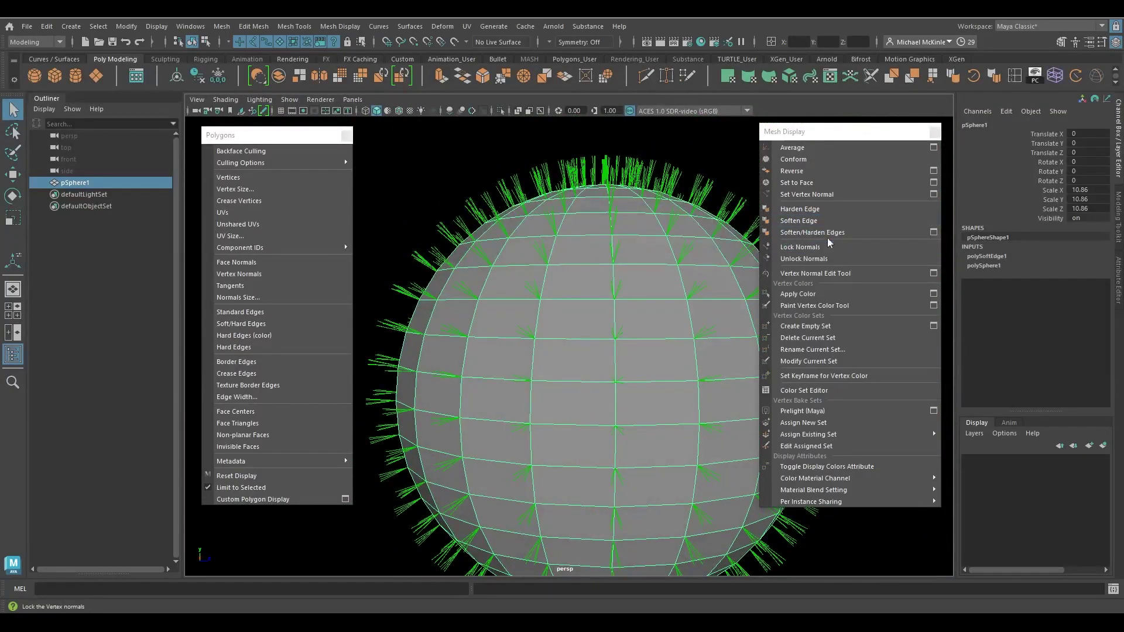
# Soften all of pSphere1's edges, then frame and zoom to check one normal per vertex
pyautogui.click(817, 220)
pyautogui.keyDown('alt'); pyautogui.moveTo(562, 319); pyautogui.dragTo(556, 241); pyautogui.keyUp('alt')
pyautogui.press('f')
pyautogui.keyDown('alt'); pyautogui.moveTo(595, 409); pyautogui.dragTo(652, 406); pyautogui.keyUp('alt')
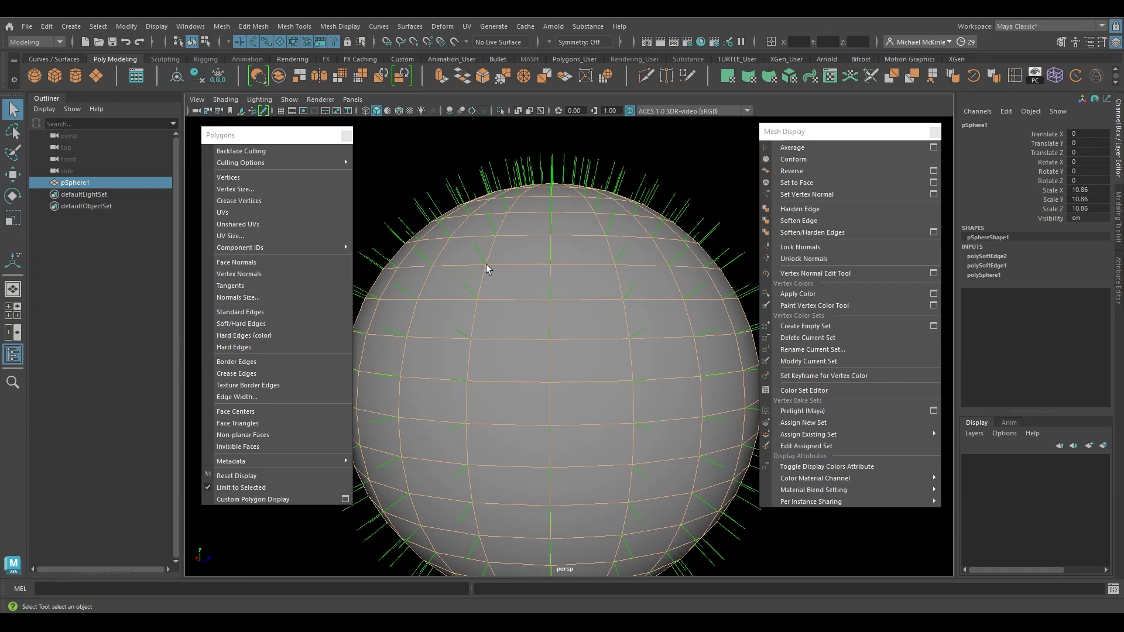
pyautogui.scroll(6, 515, 266)
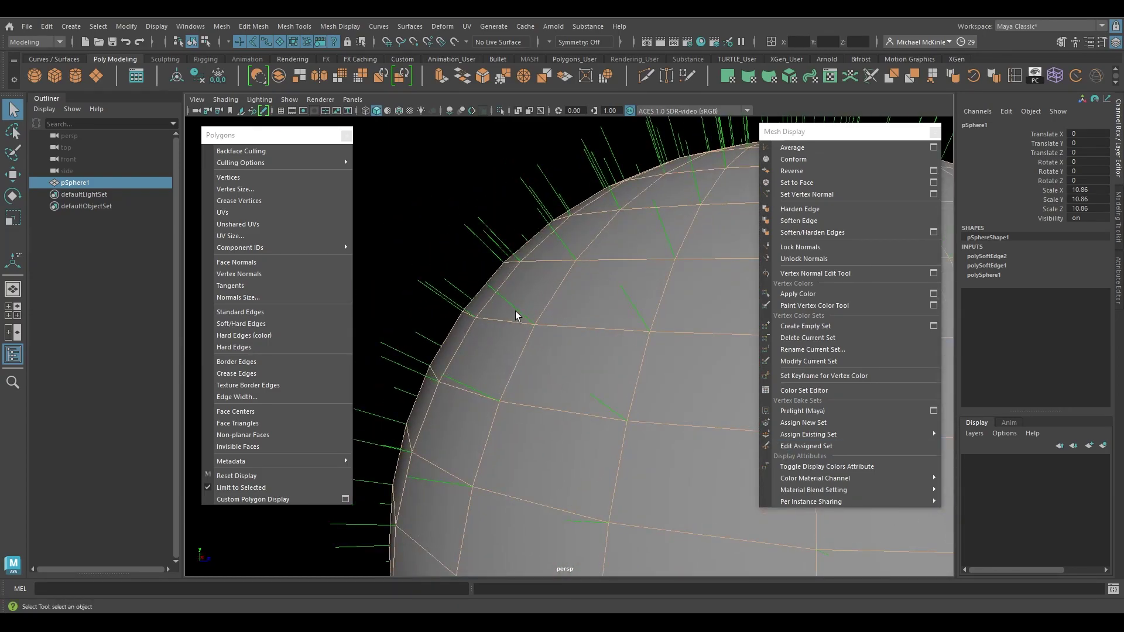
pyautogui.scroll(-5, 561, 359)
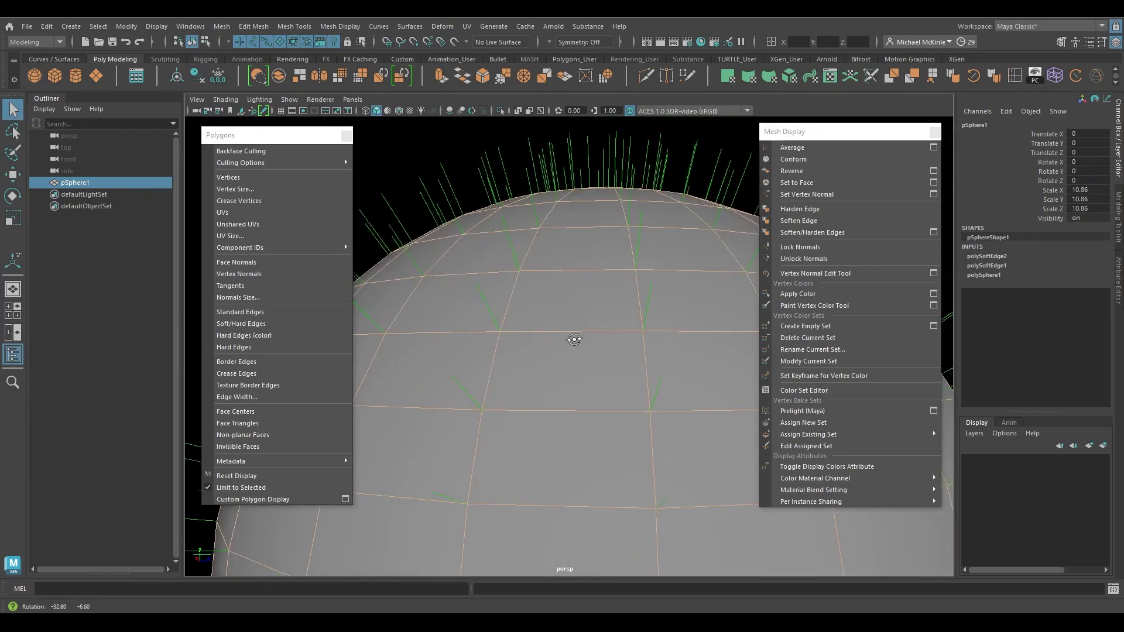
pyautogui.scroll(3, 593, 331)
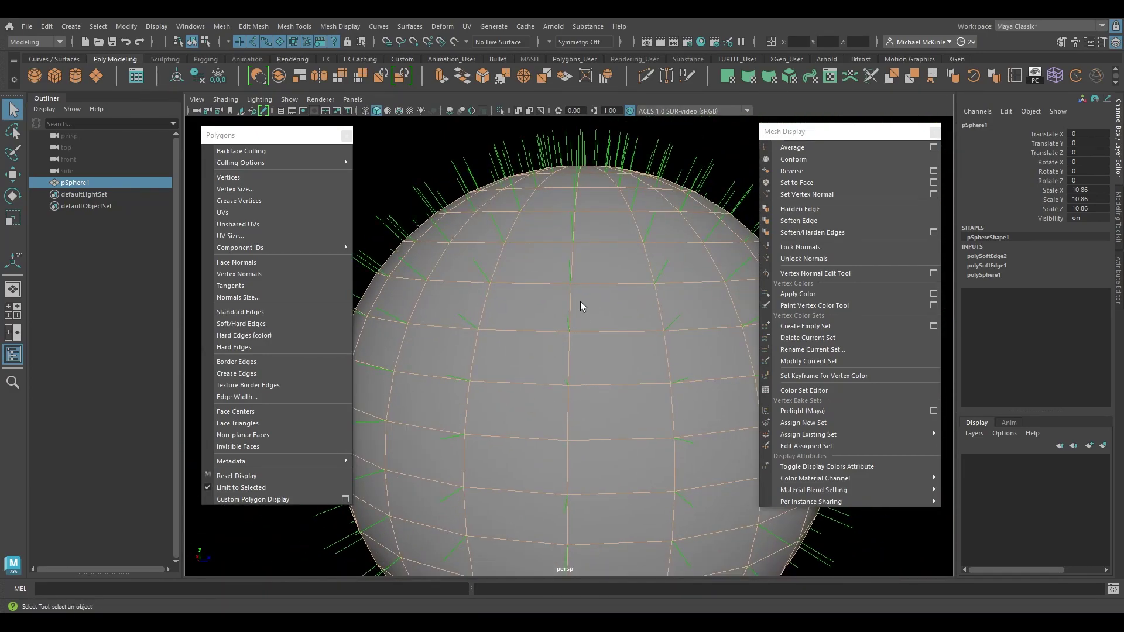
# Hide the sphere's face normals and restore the default gradient viewport background
pyautogui.click(246, 263)
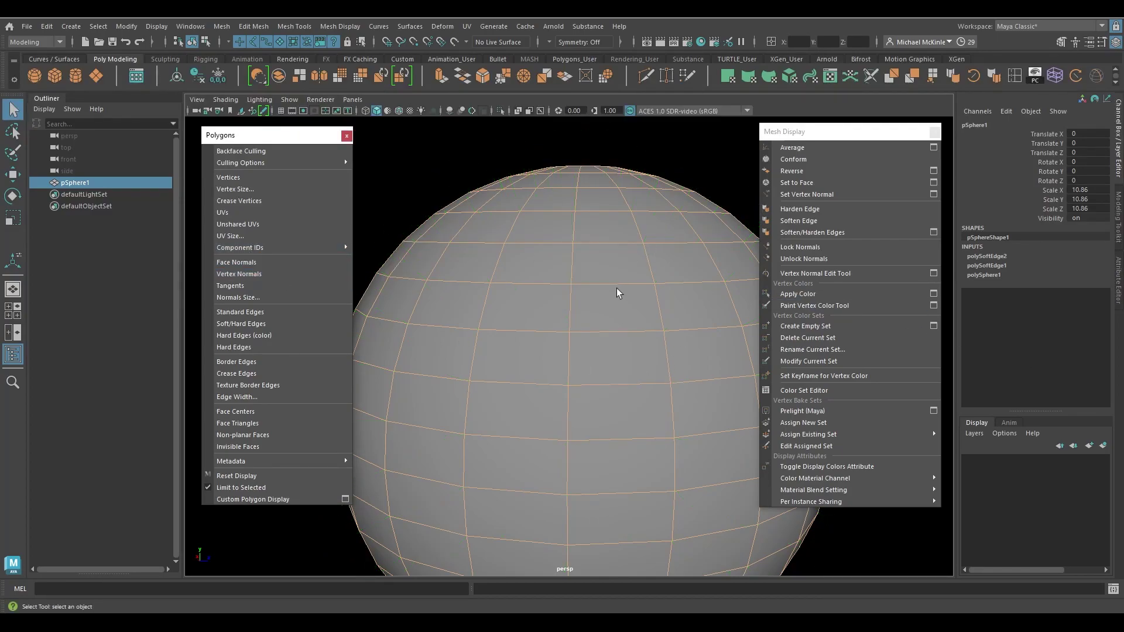
pyautogui.hotkey('alt', 'b')
pyautogui.hotkey('alt', 'b')
pyautogui.hotkey('alt', 'b')
pyautogui.scroll(-5, 665, 353)
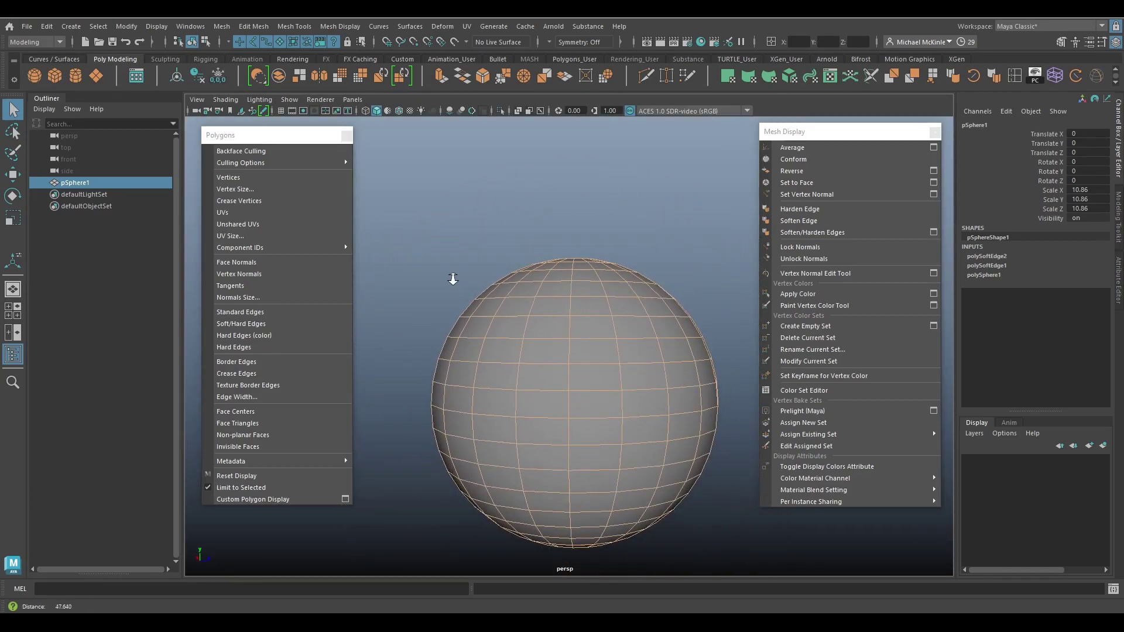
# Reframe the whole sphere and switch it into vertex component mode
pyautogui.moveTo(573, 270); pyautogui.dragTo(627, 245, button='right')
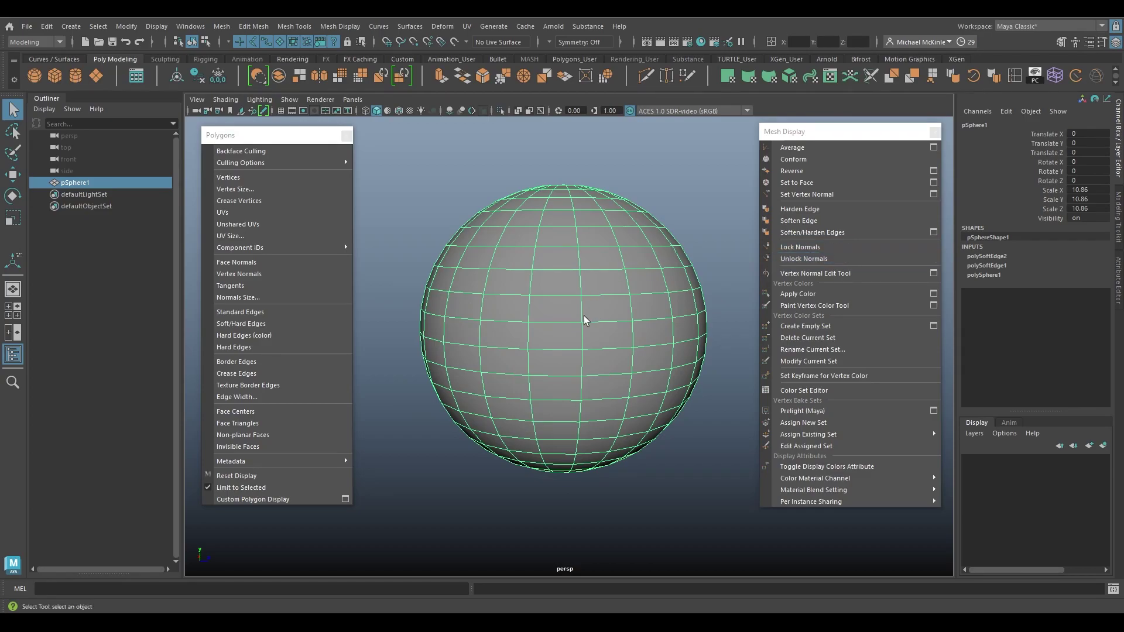
pyautogui.keyDown('alt'); pyautogui.moveTo(561, 338); pyautogui.dragTo(607, 336, button='middle'); pyautogui.keyUp('alt')
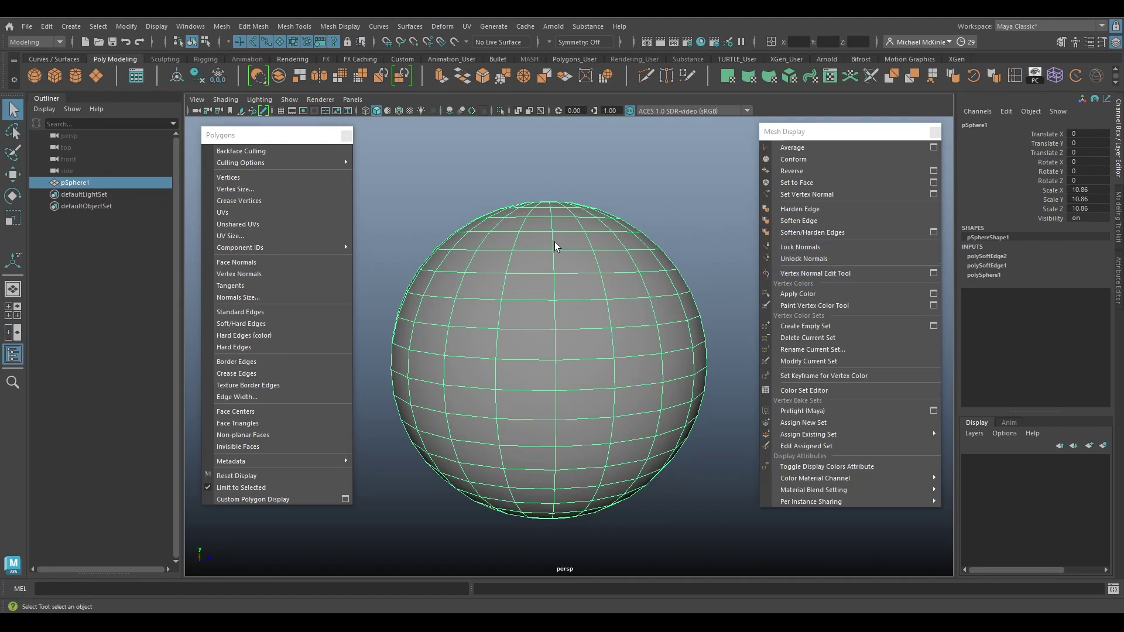
pyautogui.moveTo(553, 233); pyautogui.dragTo(509, 238, button='right')
# Lock the vertex normals on the vertices across the sphere's top
pyautogui.scroll(-2, 526, 234)
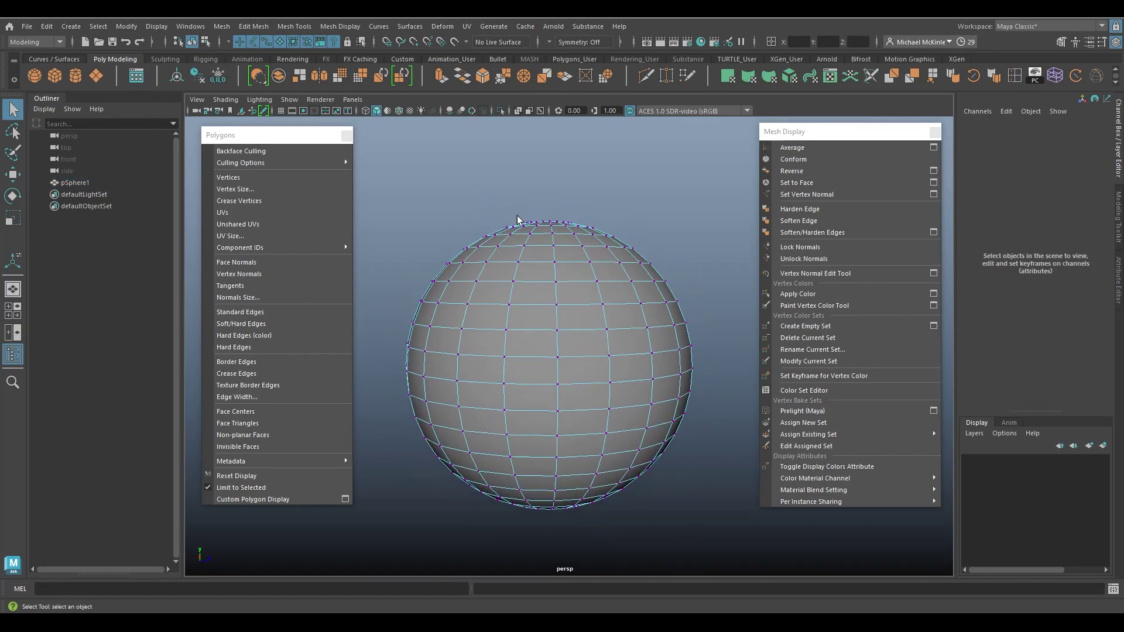
pyautogui.moveTo(403, 154); pyautogui.dragTo(682, 313)
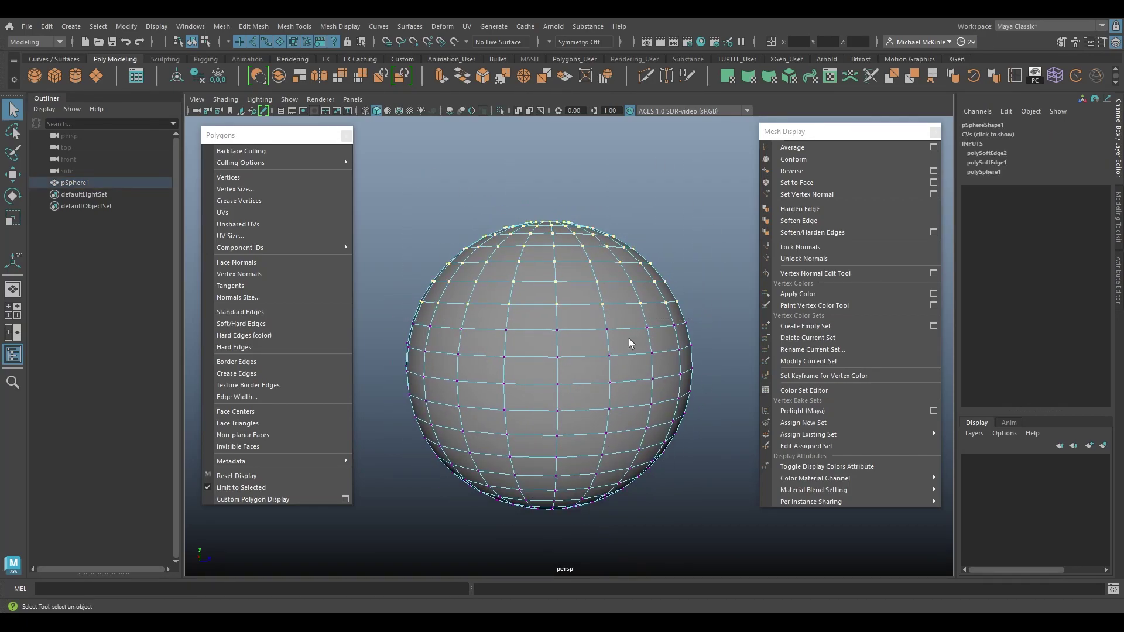
pyautogui.moveTo(627, 345)
pyautogui.keyDown('alt'); pyautogui.mouseDown()
pyautogui.moveTo(663, 329)
pyautogui.moveTo(617, 341)
pyautogui.moveTo(635, 344)
pyautogui.mouseUp(); pyautogui.keyUp('alt')
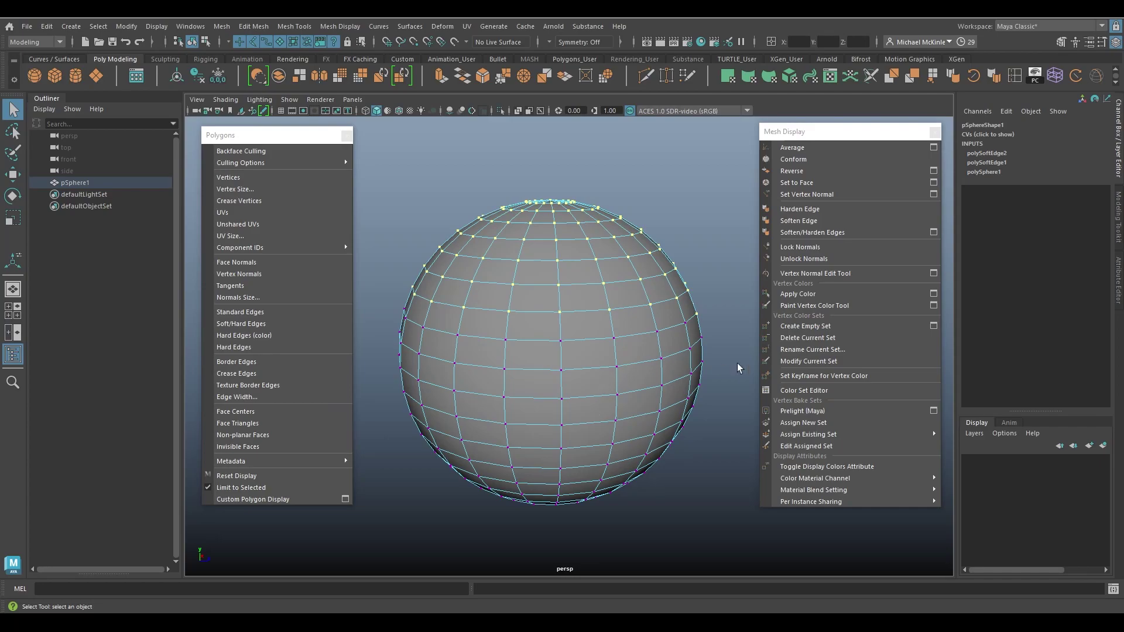
pyautogui.click(815, 250)
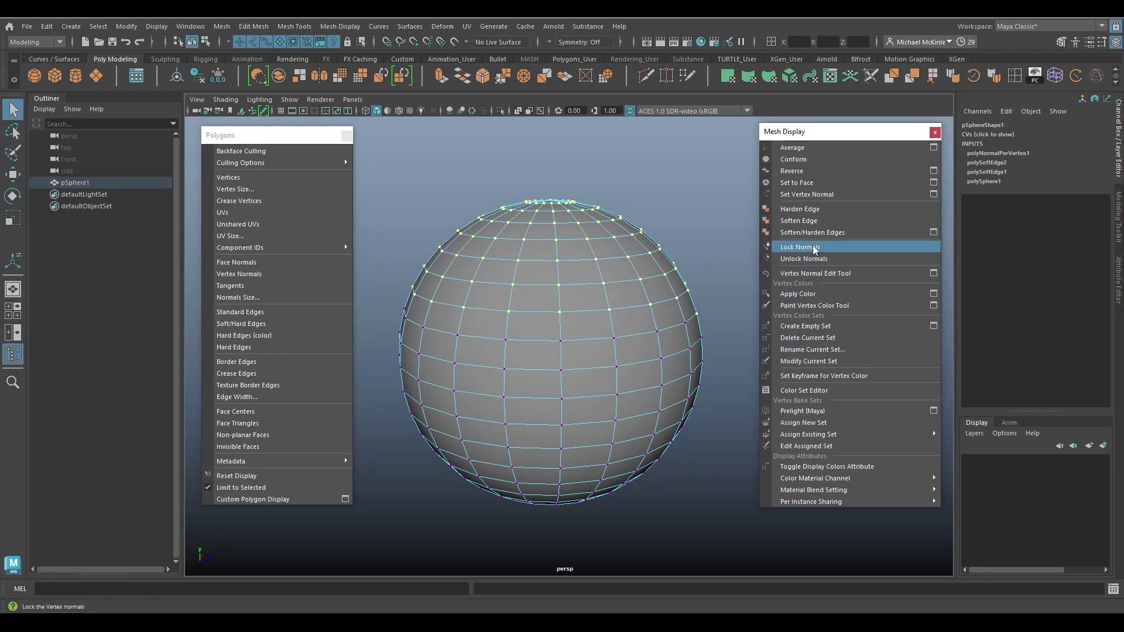
# Return the sphere to object mode and reposition the view on it
pyautogui.moveTo(594, 237); pyautogui.dragTo(636, 230, button='right')
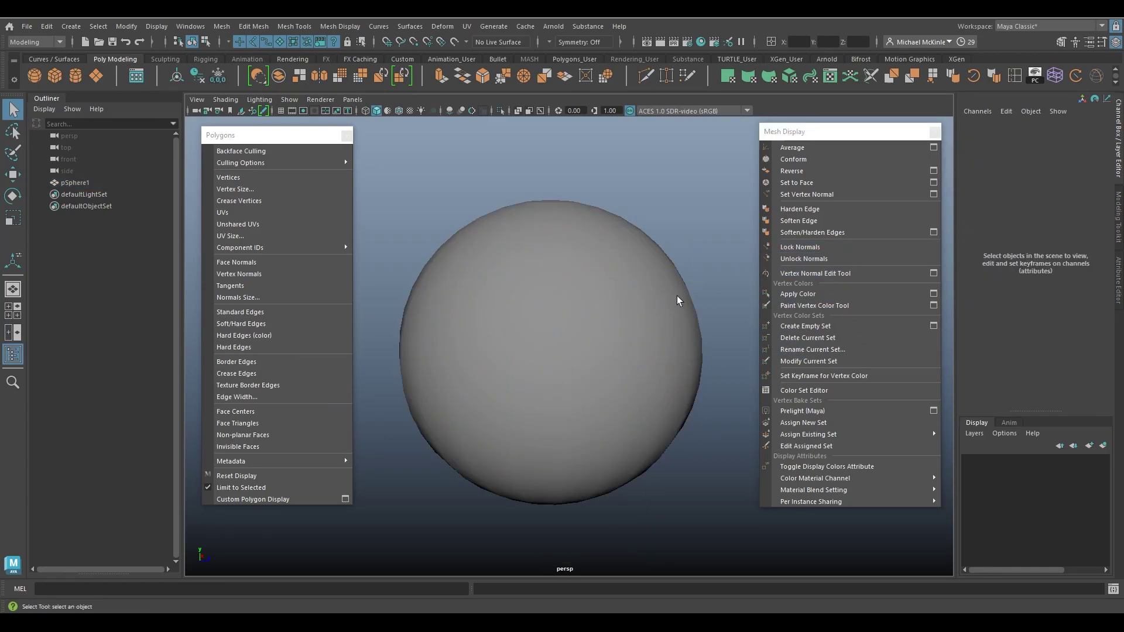
pyautogui.click(600, 351)
pyautogui.keyDown('alt'); pyautogui.moveTo(640, 358); pyautogui.dragTo(591, 345, button='middle'); pyautogui.keyUp('alt')
pyautogui.scroll(2, 591, 345)
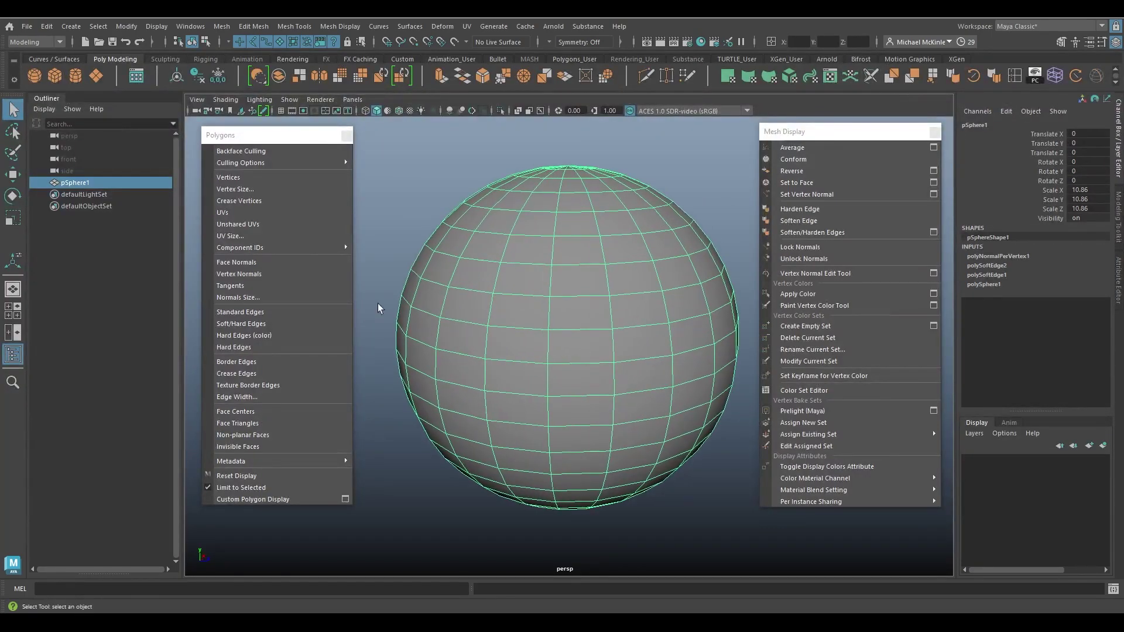
pyautogui.click(229, 275)
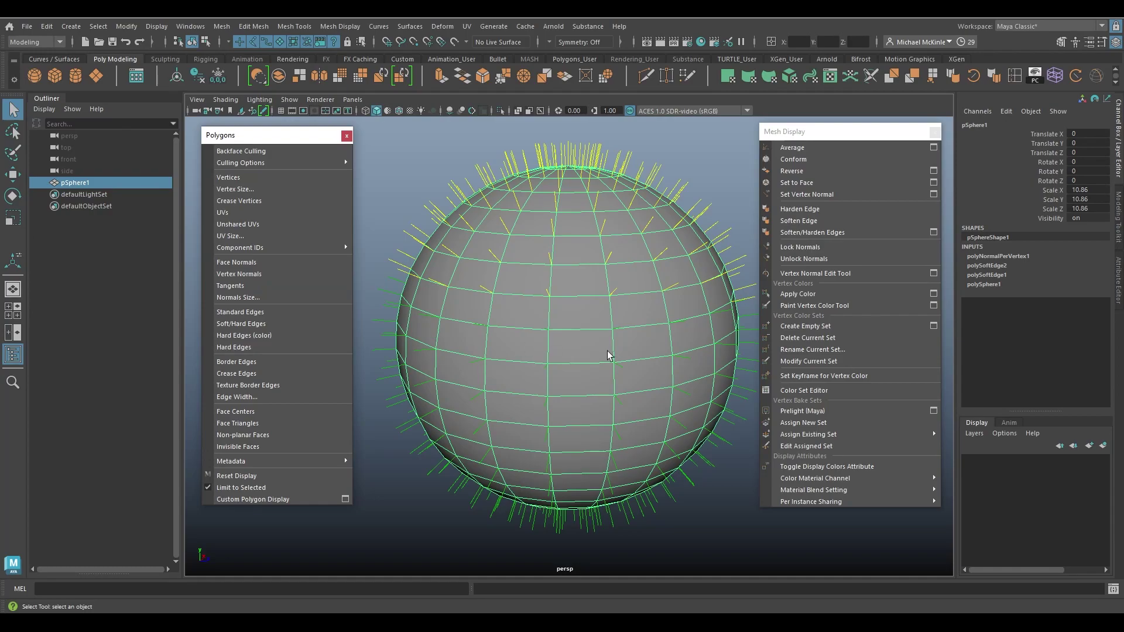
pyautogui.keyDown('alt'); pyautogui.moveTo(602, 351); pyautogui.dragTo(562, 349); pyautogui.keyUp('alt')
pyautogui.keyDown('alt'); pyautogui.moveTo(562, 348); pyautogui.dragTo(615, 332, button='middle'); pyautogui.keyUp('alt')
pyautogui.keyDown('alt'); pyautogui.moveTo(615, 332); pyautogui.dragTo(651, 356, button='right'); pyautogui.keyUp('alt')
pyautogui.keyDown('alt'); pyautogui.moveTo(651, 355); pyautogui.dragTo(636, 356); pyautogui.keyUp('alt')
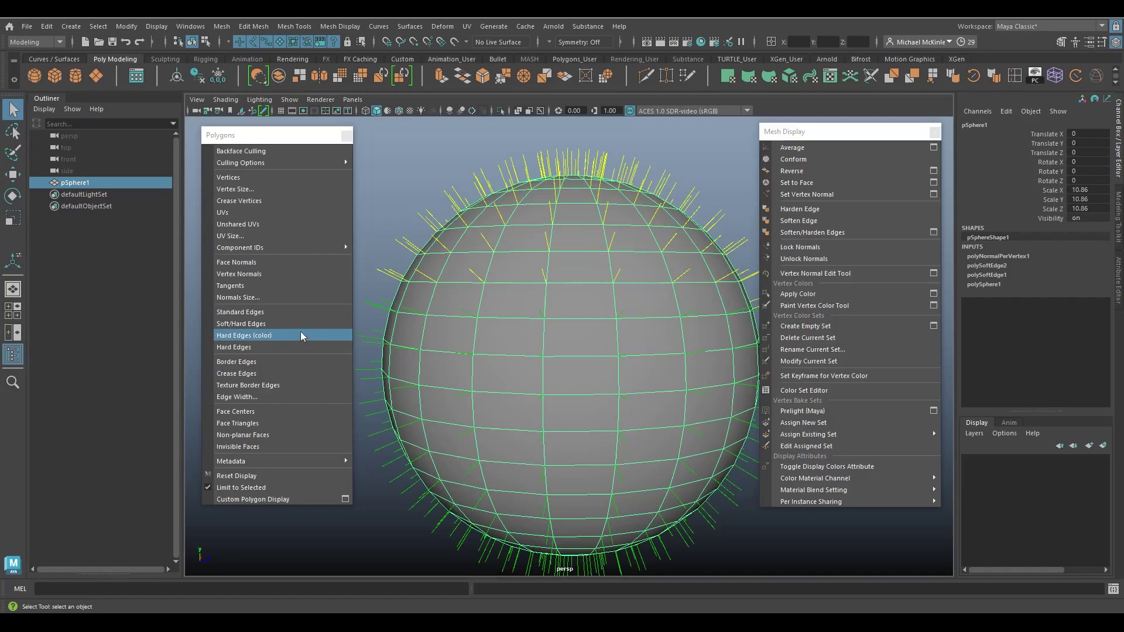
pyautogui.click(258, 277)
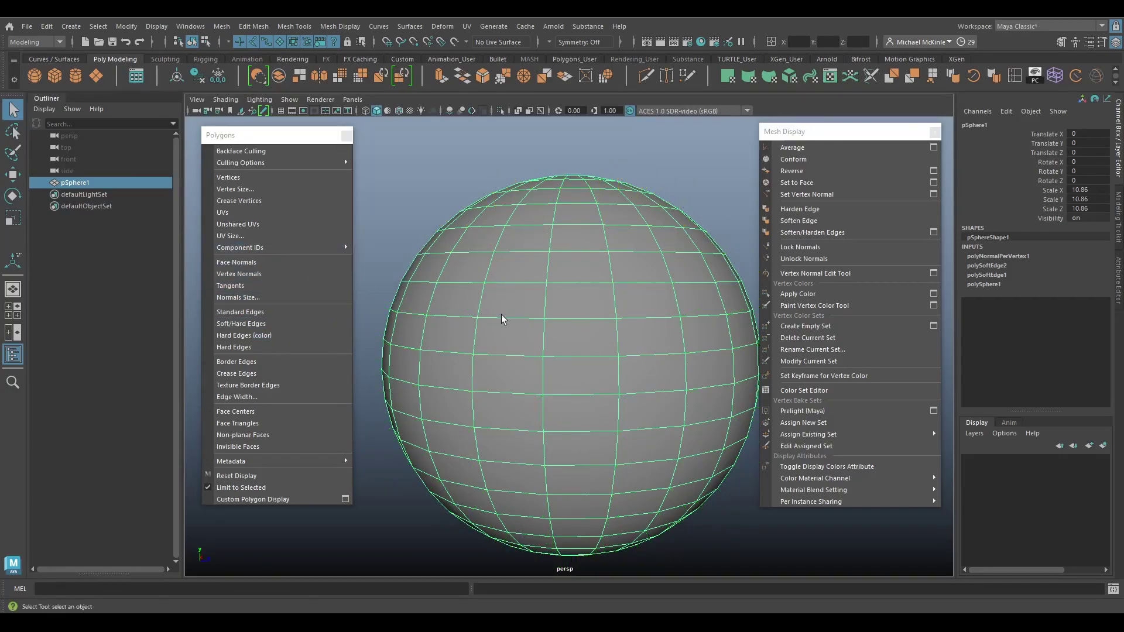
pyautogui.click(259, 261)
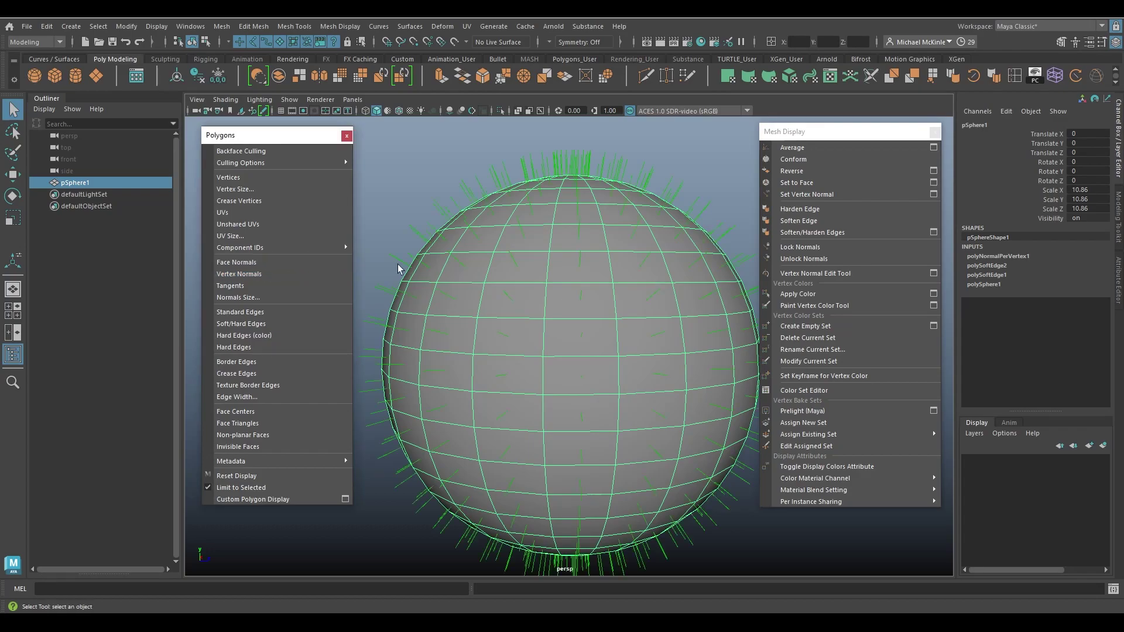
pyautogui.keyDown('alt'); pyautogui.moveTo(398, 265); pyautogui.dragTo(703, 223); pyautogui.keyUp('alt')
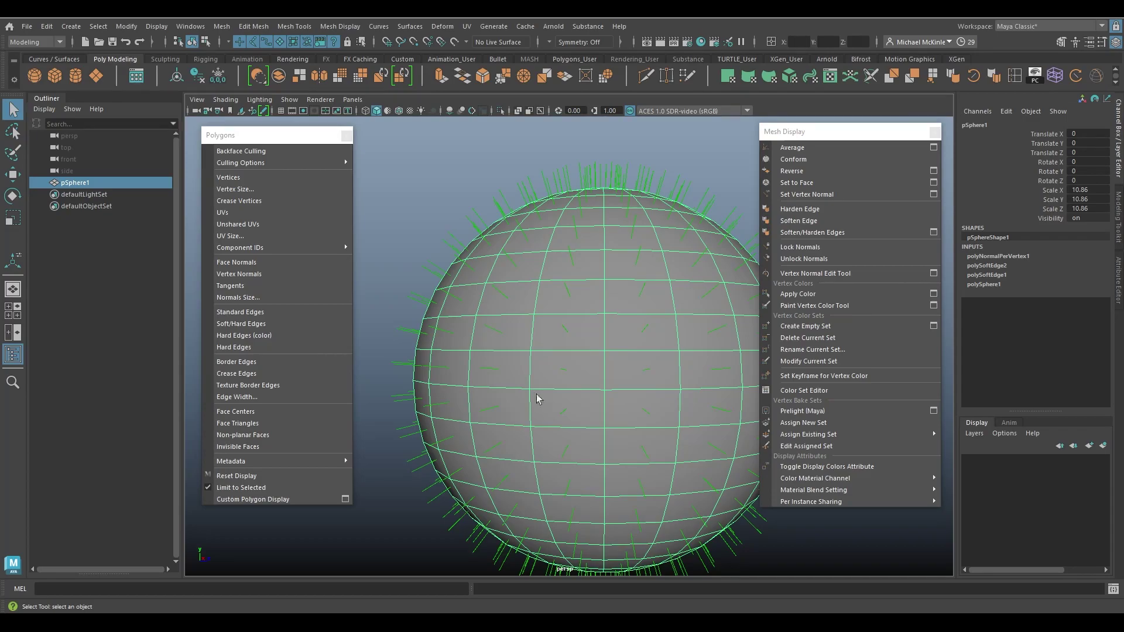
pyautogui.click(248, 262)
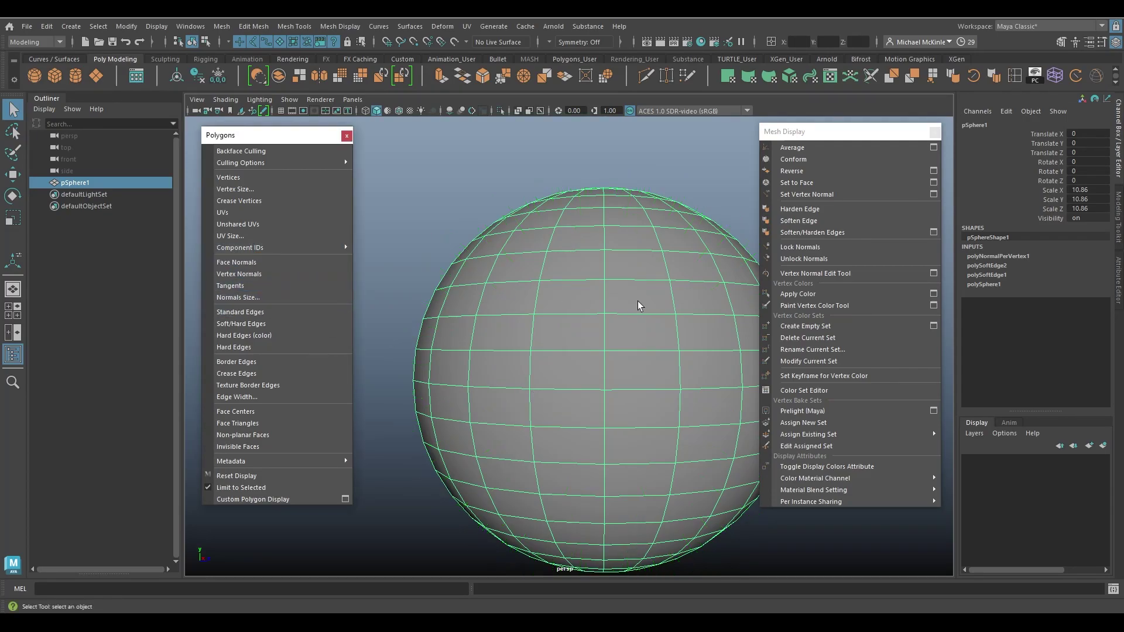
pyautogui.keyDown('alt'); pyautogui.moveTo(638, 305); pyautogui.dragTo(686, 256); pyautogui.keyUp('alt')
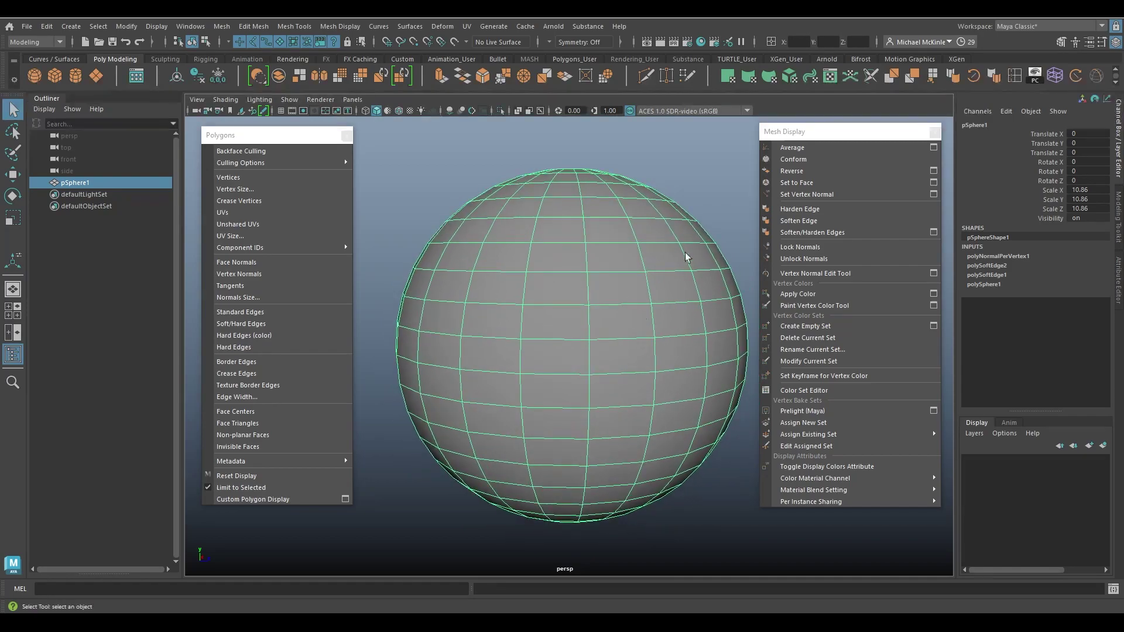
# Harden the sphere's edges and orbit around to inspect the faceted shading
pyautogui.click(820, 210)
pyautogui.click(672, 198)
pyautogui.scroll(4, 633, 259)
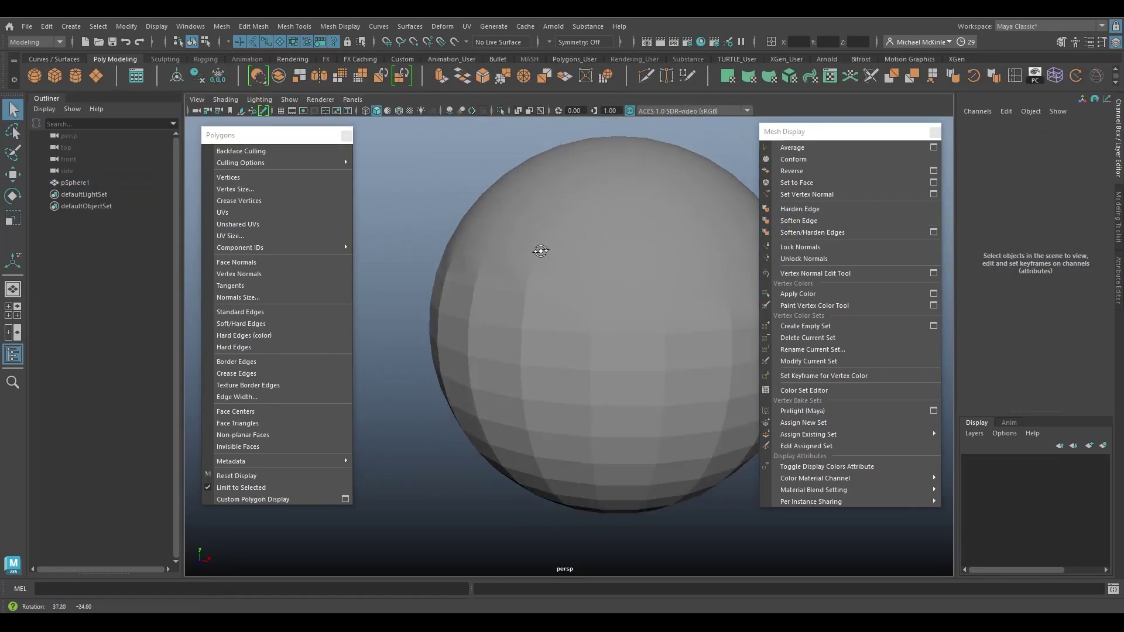
pyautogui.keyDown('alt'); pyautogui.moveTo(540, 251); pyautogui.dragTo(588, 317); pyautogui.keyUp('alt')
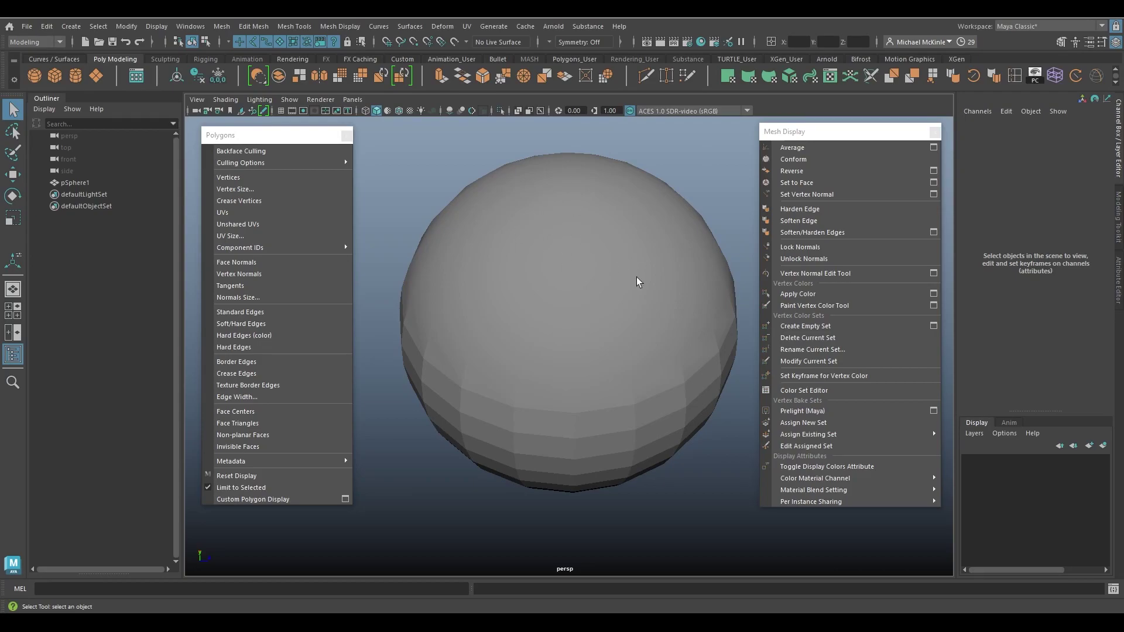
pyautogui.keyDown('alt'); pyautogui.moveTo(637, 282); pyautogui.dragTo(722, 240); pyautogui.keyUp('alt')
# Reselect the sphere and soften its edges back to smooth shading
pyautogui.click(716, 253)
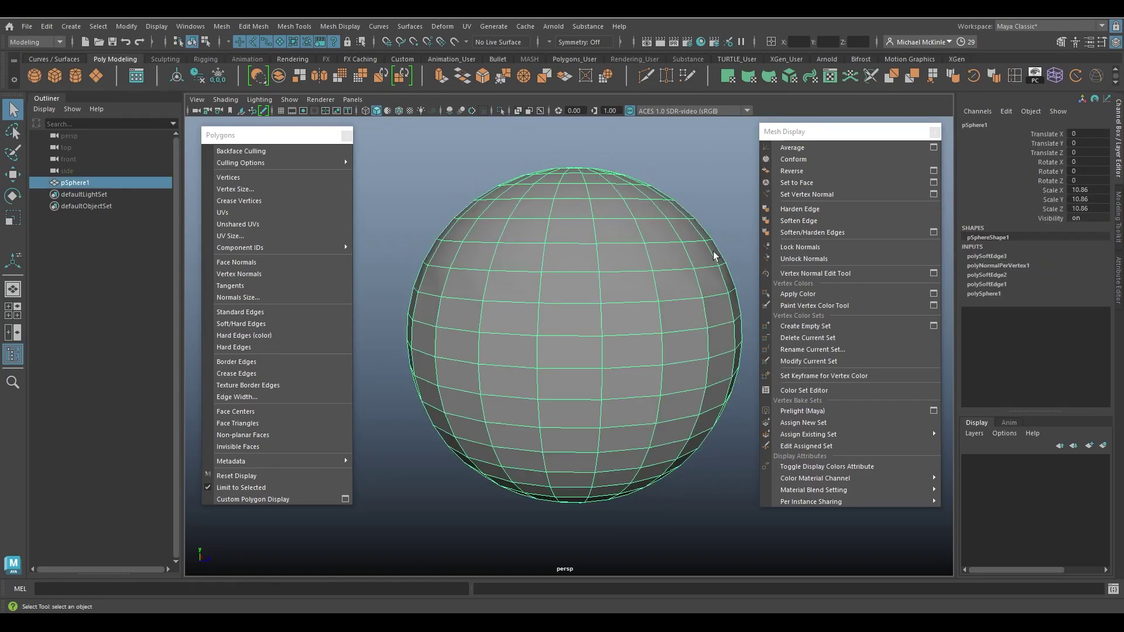
pyautogui.click(799, 221)
pyautogui.click(701, 192)
pyautogui.keyDown('alt'); pyautogui.moveTo(640, 297); pyautogui.dragTo(622, 277); pyautogui.keyUp('alt')
pyautogui.click(607, 268)
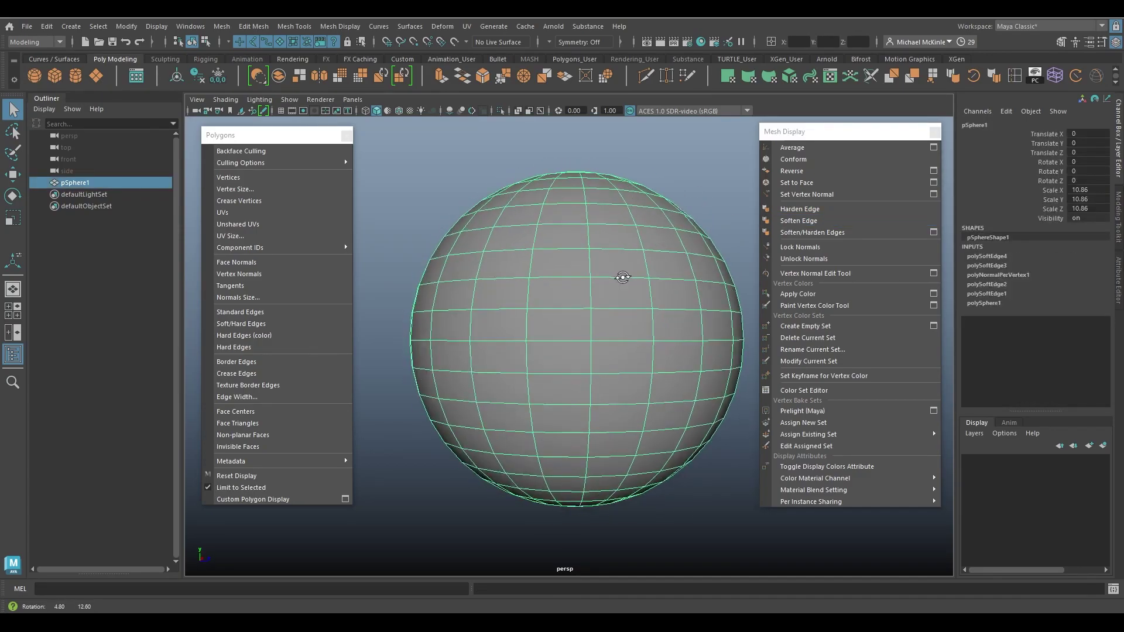
# Unlock the normals on the vertices of the sphere's upper half
pyautogui.moveTo(619, 251); pyautogui.dragTo(570, 250, button='right')
pyautogui.scroll(-3, 516, 214)
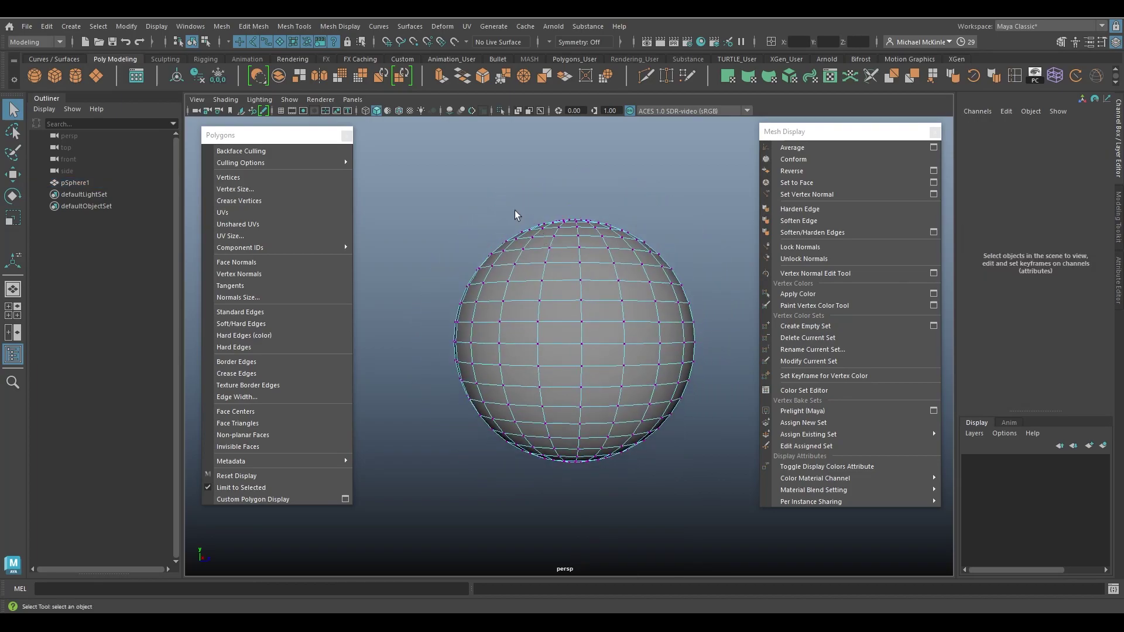
pyautogui.moveTo(402, 167); pyautogui.dragTo(745, 337)
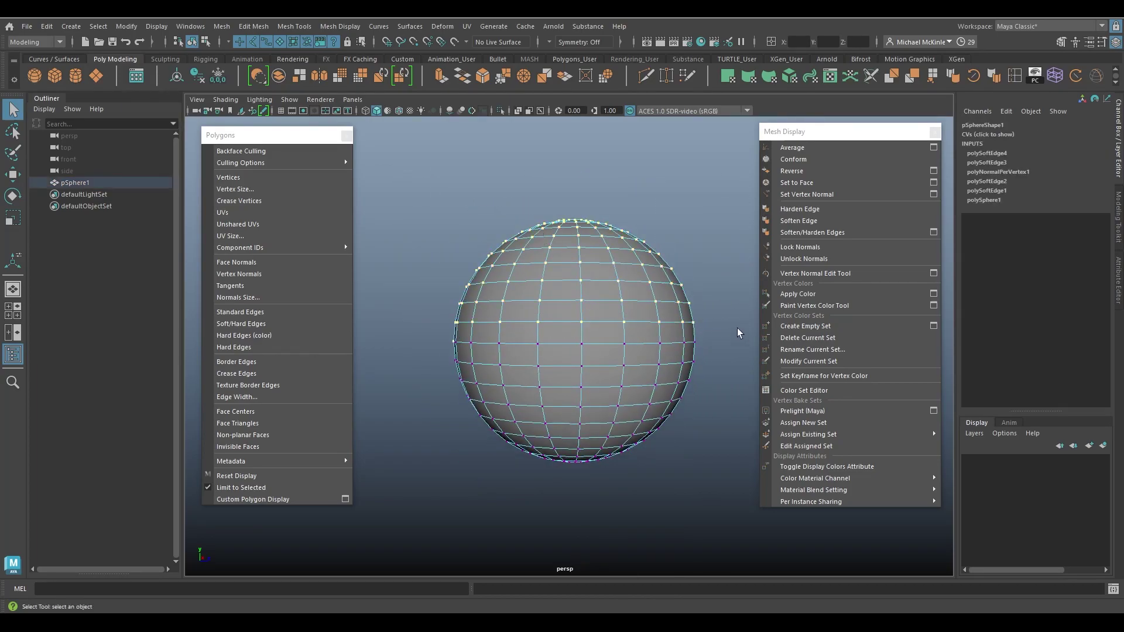
pyautogui.click(806, 259)
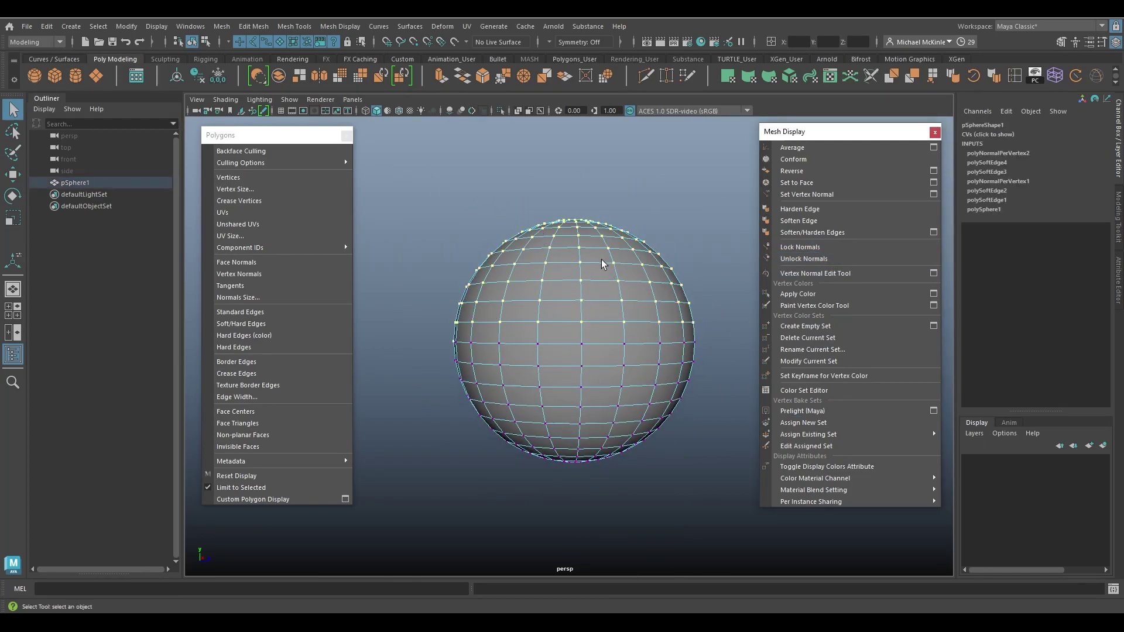
# Return the sphere to object mode and display its vertex normals
pyautogui.moveTo(603, 264); pyautogui.dragTo(650, 244, button='right')
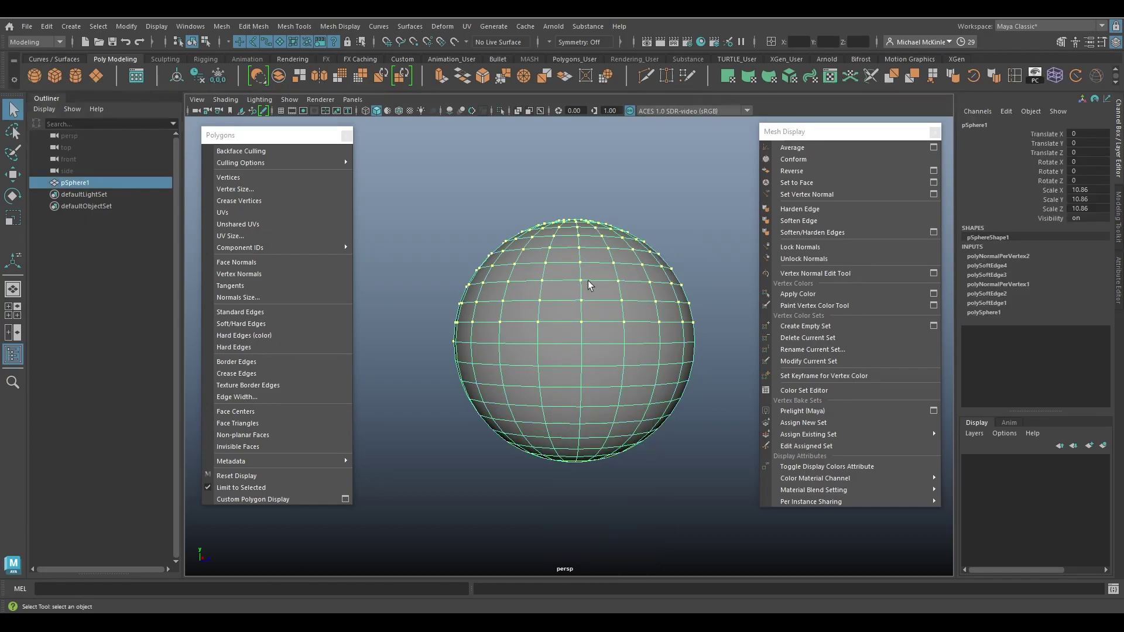
pyautogui.click(258, 273)
pyautogui.keyDown('alt'); pyautogui.moveTo(591, 374); pyautogui.dragTo(644, 379, button='right'); pyautogui.keyUp('alt')
# Hide the sphere's vertex normals and reselect the sphere
pyautogui.click(271, 273)
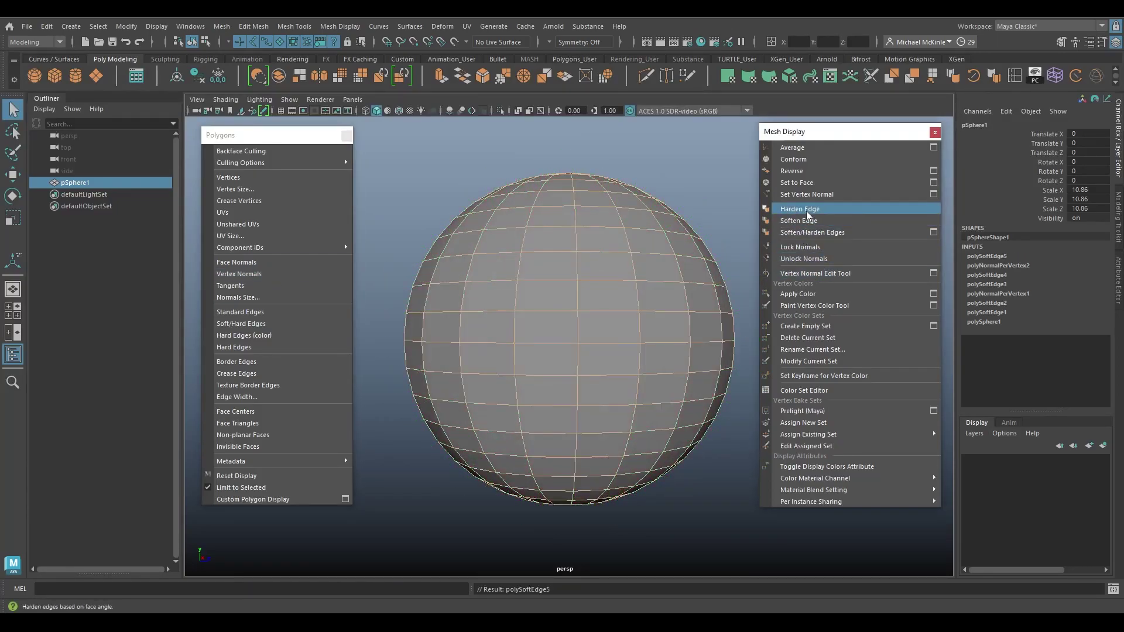
pyautogui.click(722, 484)
pyautogui.keyDown('alt'); pyautogui.moveTo(722, 483); pyautogui.dragTo(700, 473); pyautogui.keyUp('alt')
pyautogui.click(642, 346)
# Soften the sphere's edges again and check the smooth shading from another angle
pyautogui.click(818, 220)
pyautogui.click(707, 221)
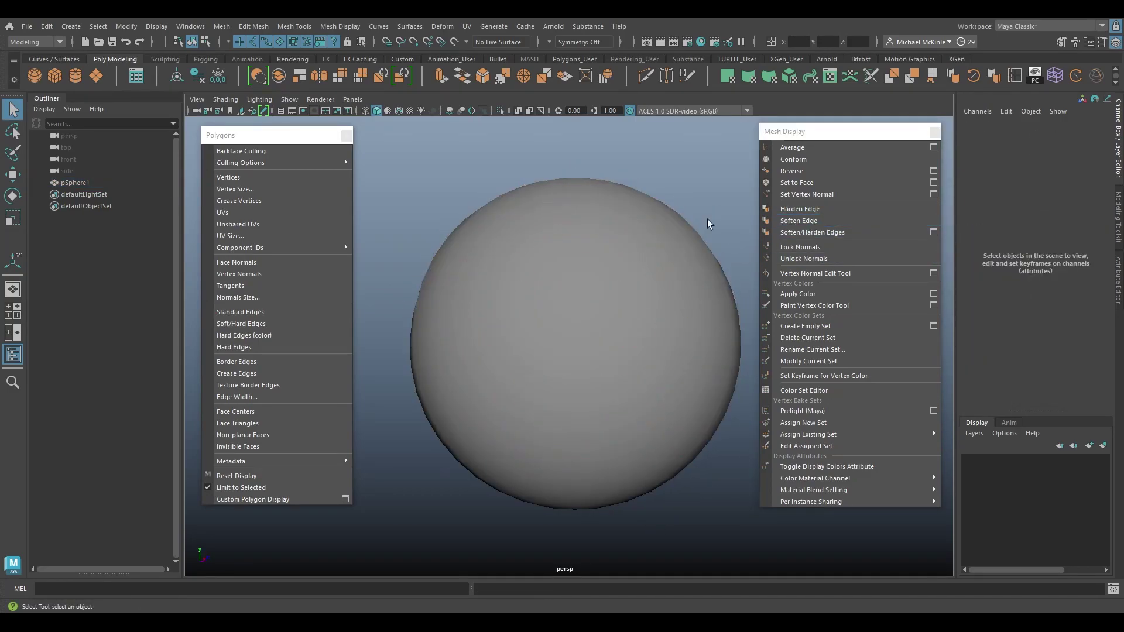
pyautogui.keyDown('alt'); pyautogui.moveTo(708, 220); pyautogui.dragTo(675, 287); pyautogui.keyUp('alt')
pyautogui.click(674, 434)
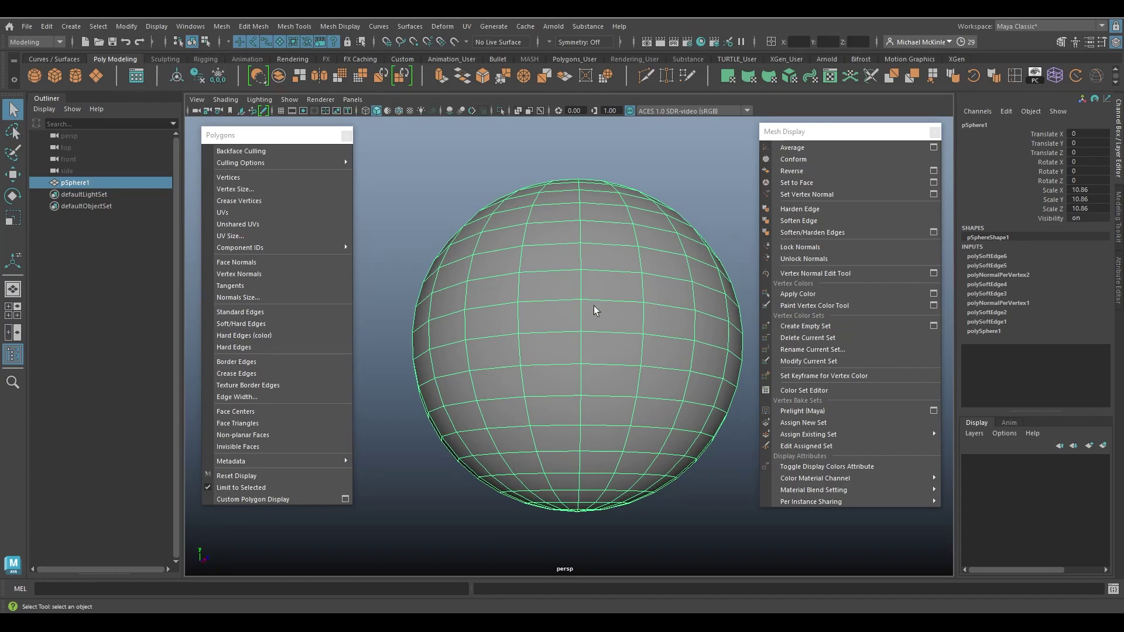
# Delete the sphere and orbit to a three-quarter view of the wheel
pyautogui.press('Delete')
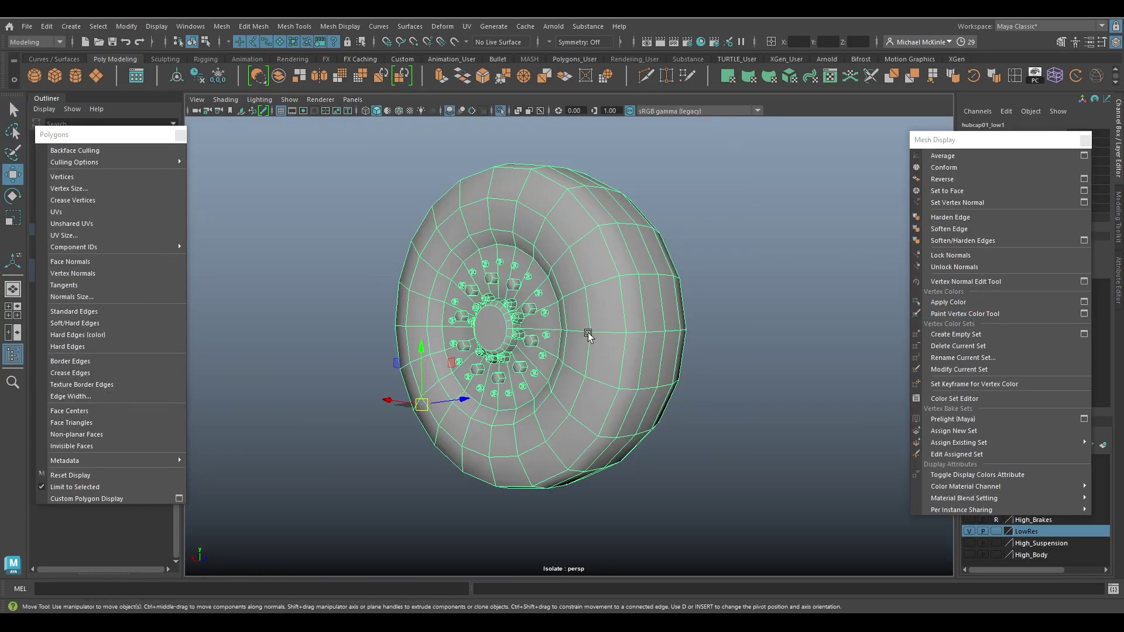
pyautogui.keyDown('alt'); pyautogui.moveTo(587, 328); pyautogui.dragTo(614, 326); pyautogui.keyUp('alt')
pyautogui.keyDown('alt'); pyautogui.moveTo(773, 244); pyautogui.dragTo(659, 307); pyautogui.keyUp('alt')
pyautogui.press('q')
pyautogui.keyDown('alt'); pyautogui.moveTo(588, 382); pyautogui.dragTo(652, 369); pyautogui.keyUp('alt')
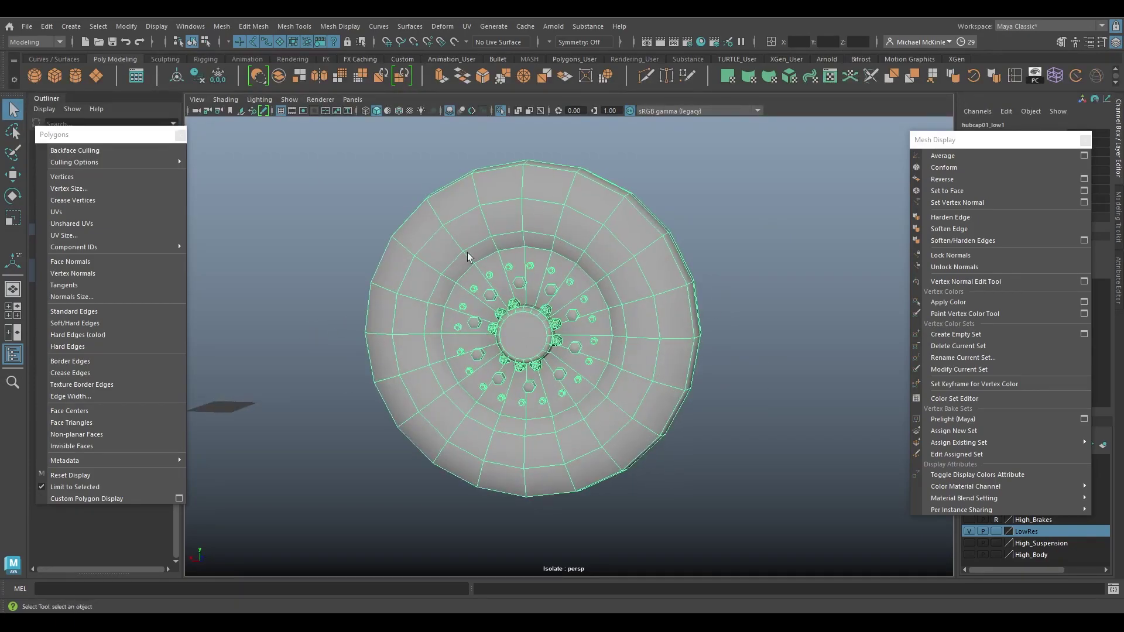
pyautogui.keyDown('alt'); pyautogui.moveTo(638, 433); pyautogui.dragTo(613, 321); pyautogui.keyUp('alt')
# Switch the wheel to edge mode and select an edge loop along the tire tread
pyautogui.rightClick(585, 231)
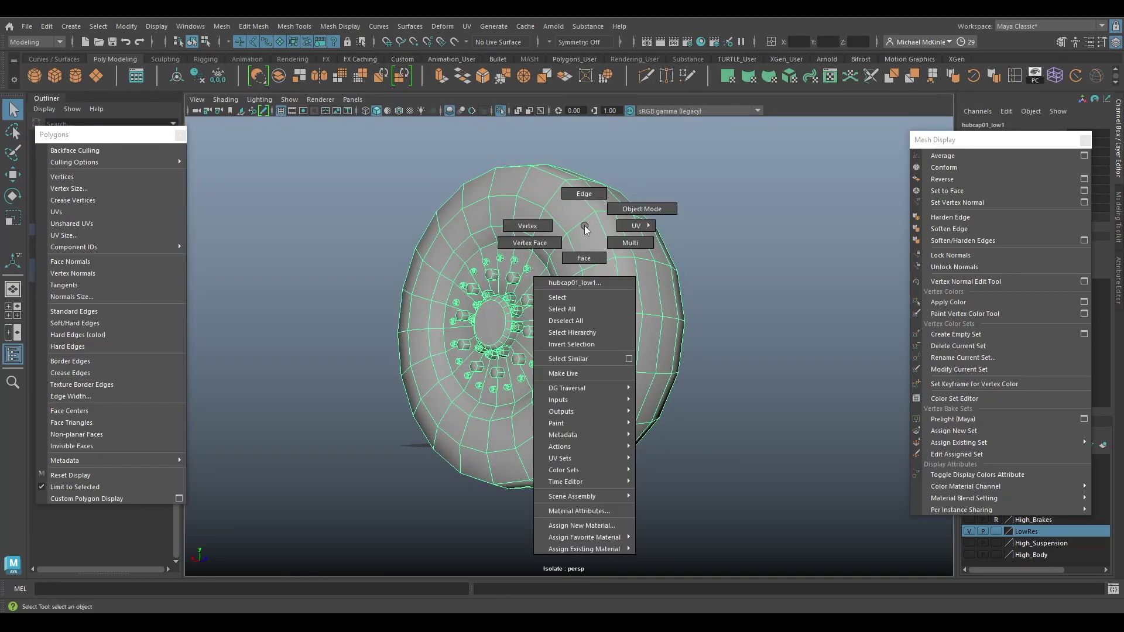
pyautogui.moveTo(585, 248); pyautogui.dragTo(584, 194, button='right')
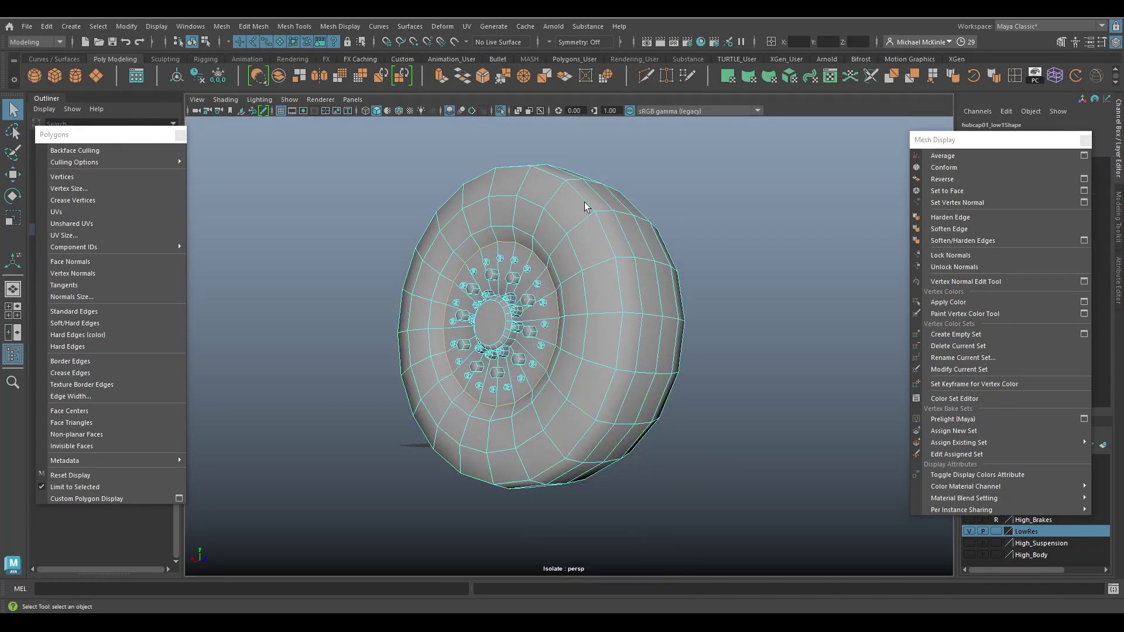
pyautogui.doubleClick(578, 193)
pyautogui.moveTo(609, 258)
pyautogui.keyDown('alt'); pyautogui.mouseDown()
pyautogui.moveTo(582, 202)
pyautogui.moveTo(621, 229)
pyautogui.moveTo(557, 213)
pyautogui.moveTo(619, 299)
pyautogui.moveTo(609, 271)
pyautogui.mouseUp(); pyautogui.keyUp('alt')
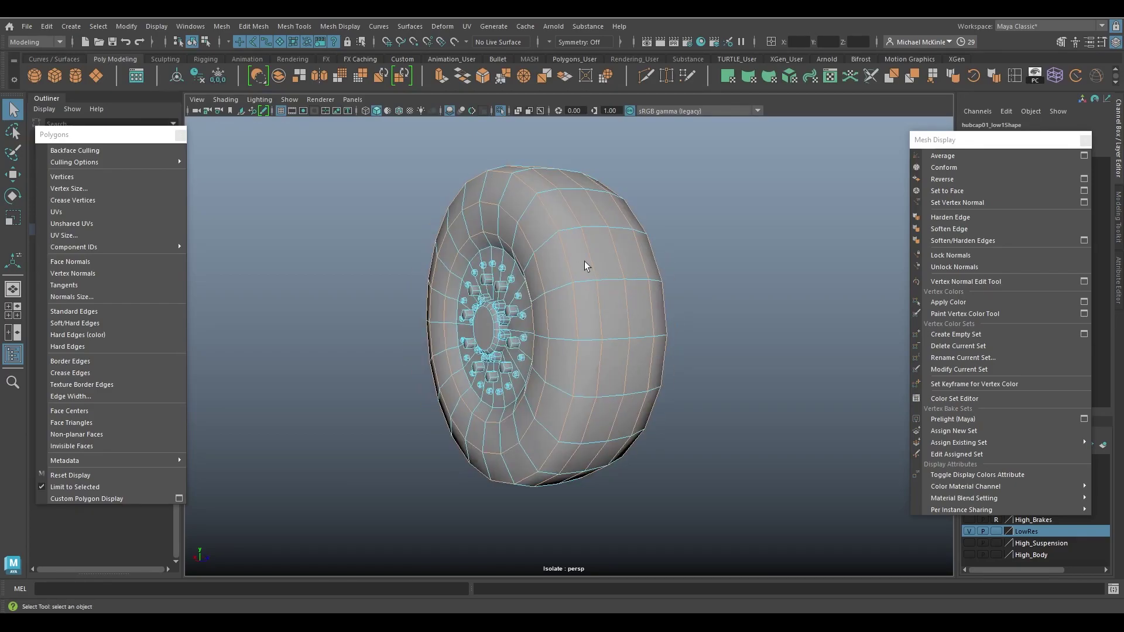
# Convert the tread selection to vertices, lock the wheel's vertex normals, and return to object mode
pyautogui.click(97, 25)
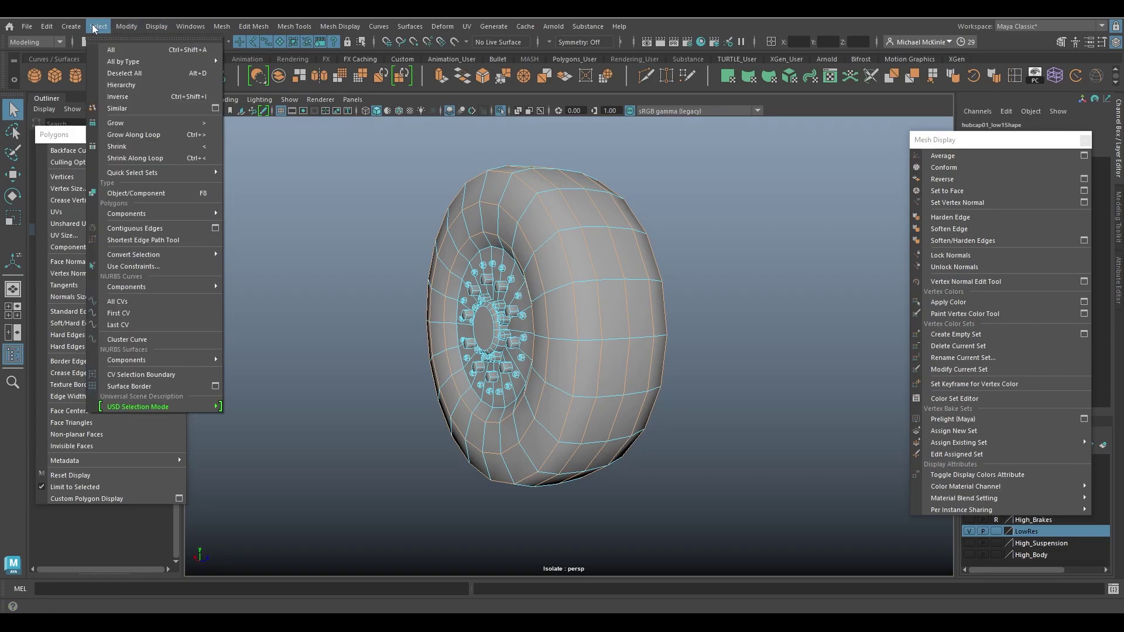
pyautogui.moveTo(161, 251)
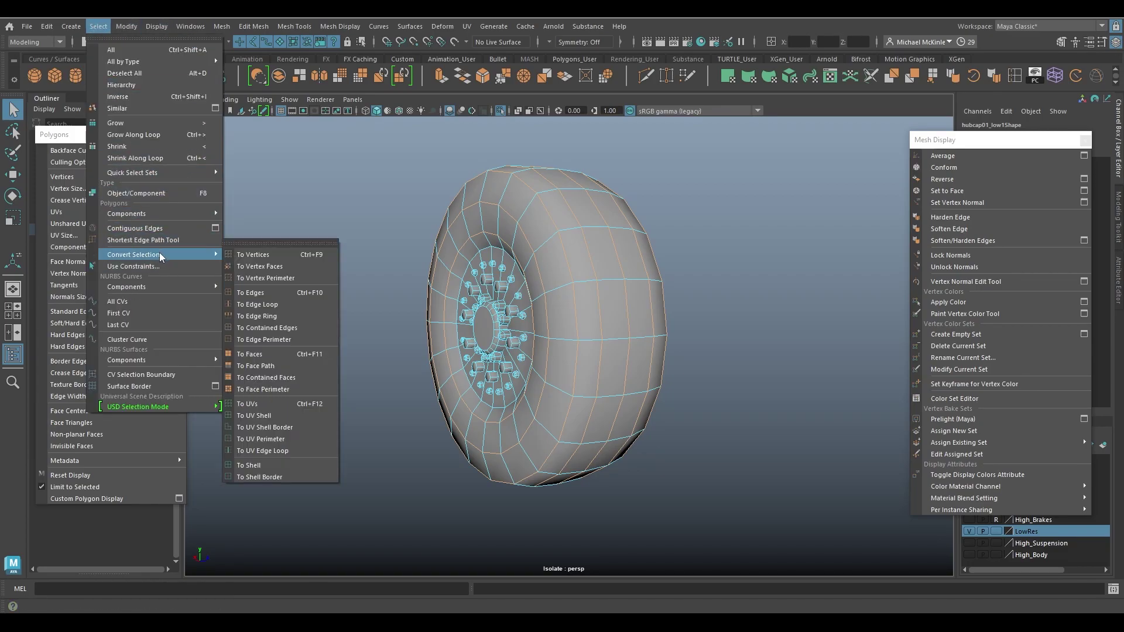
pyautogui.click(281, 254)
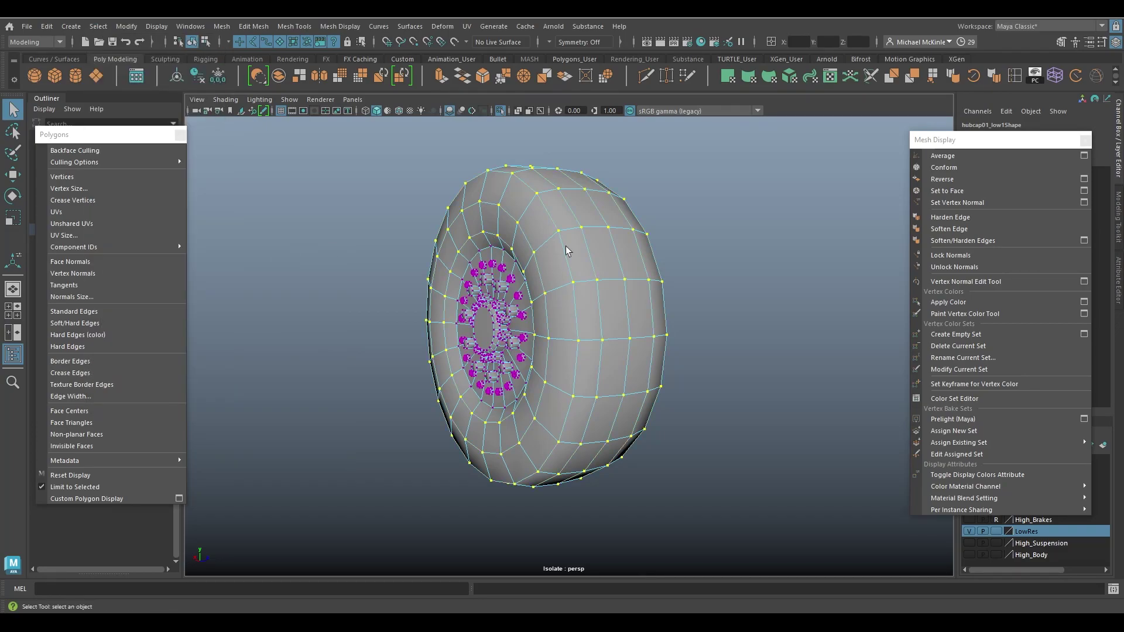
pyautogui.keyDown('alt'); pyautogui.moveTo(571, 252); pyautogui.dragTo(618, 272); pyautogui.keyUp('alt')
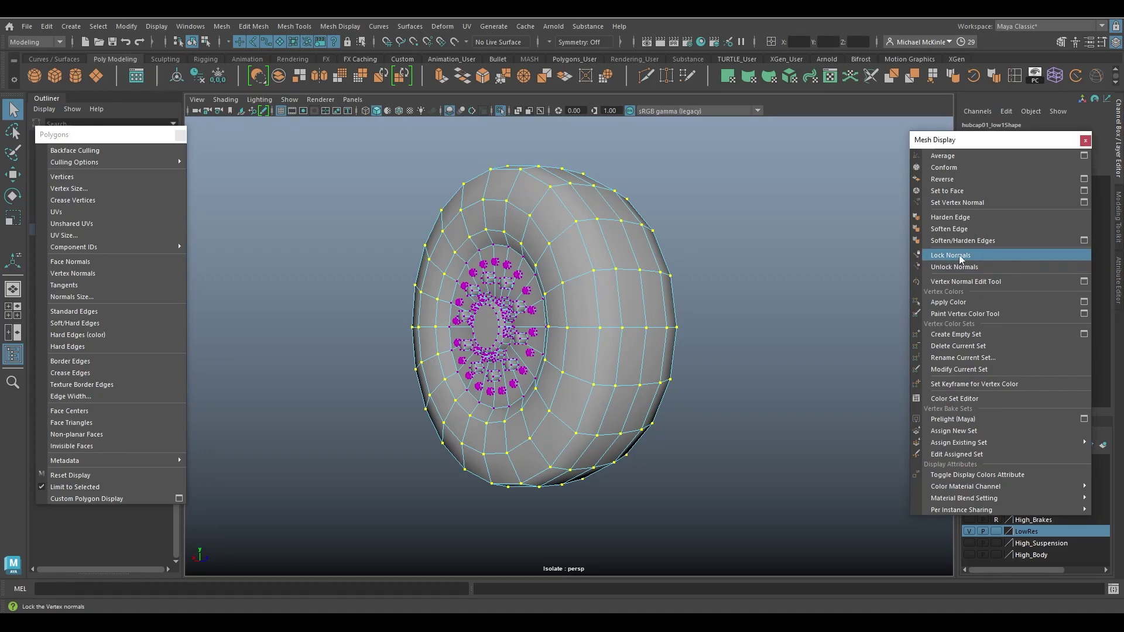
pyautogui.click(960, 256)
pyautogui.keyDown('alt'); pyautogui.moveTo(585, 298); pyautogui.dragTo(638, 318); pyautogui.keyUp('alt')
pyautogui.press('F8')
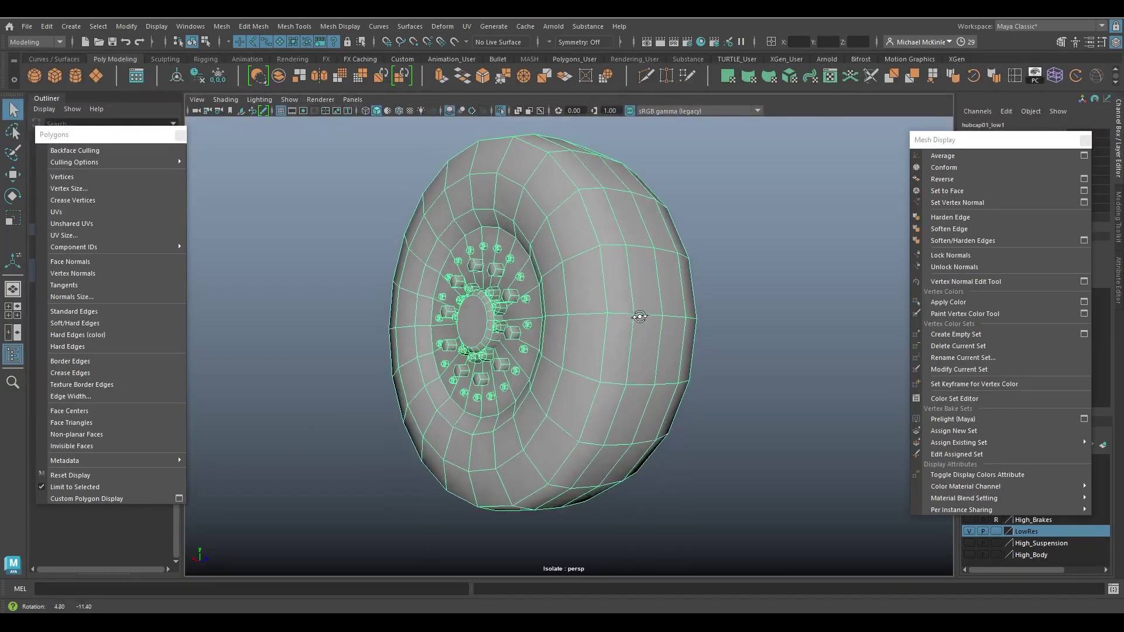
# Harden all the wheel's edges and orbit to inspect the faceted tyre and hub
pyautogui.click(964, 218)
pyautogui.click(749, 318)
pyautogui.moveTo(727, 369)
pyautogui.keyDown('alt'); pyautogui.mouseDown()
pyautogui.moveTo(650, 374)
pyautogui.moveTo(740, 376)
pyautogui.moveTo(643, 216)
pyautogui.mouseUp(); pyautogui.keyUp('alt')
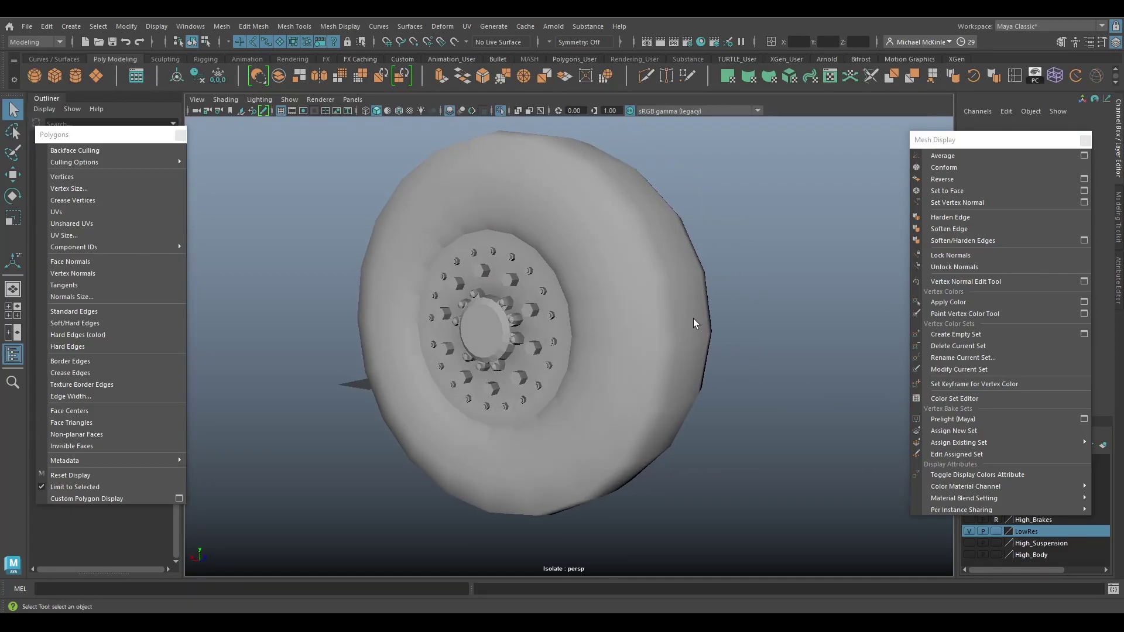
pyautogui.keyDown('alt'); pyautogui.moveTo(693, 323); pyautogui.dragTo(732, 304); pyautogui.keyUp('alt')
pyautogui.scroll(5, 717, 365)
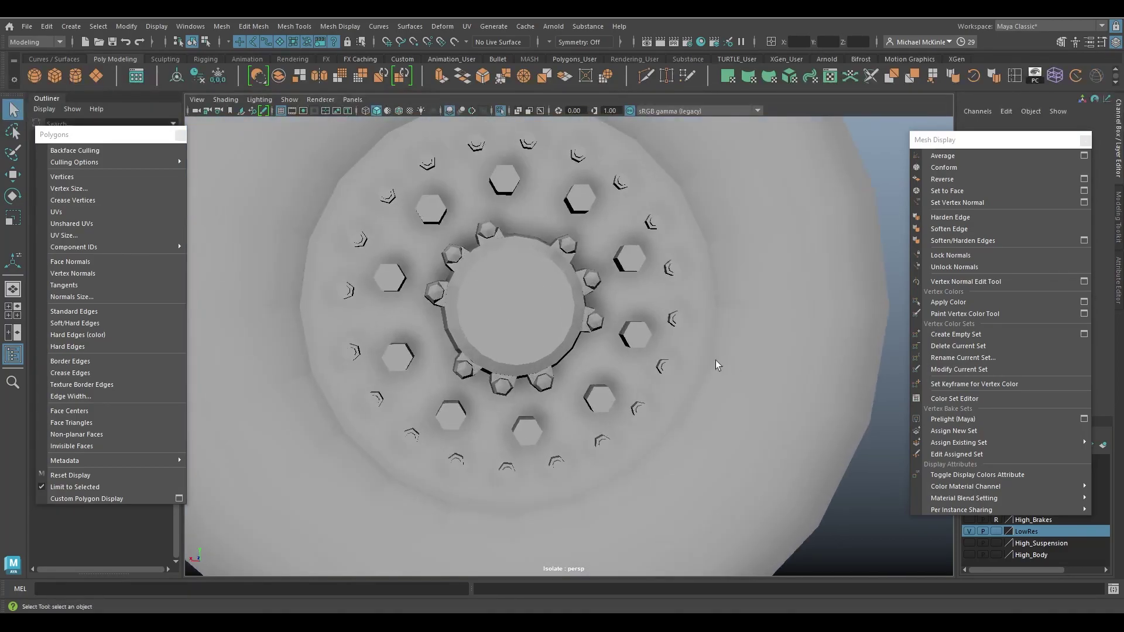
pyautogui.keyDown('alt'); pyautogui.moveTo(718, 365); pyautogui.dragTo(650, 387); pyautogui.keyUp('alt')
pyautogui.scroll(5, 793, 447)
pyautogui.keyDown('alt'); pyautogui.moveTo(792, 446); pyautogui.dragTo(539, 270); pyautogui.keyUp('alt')
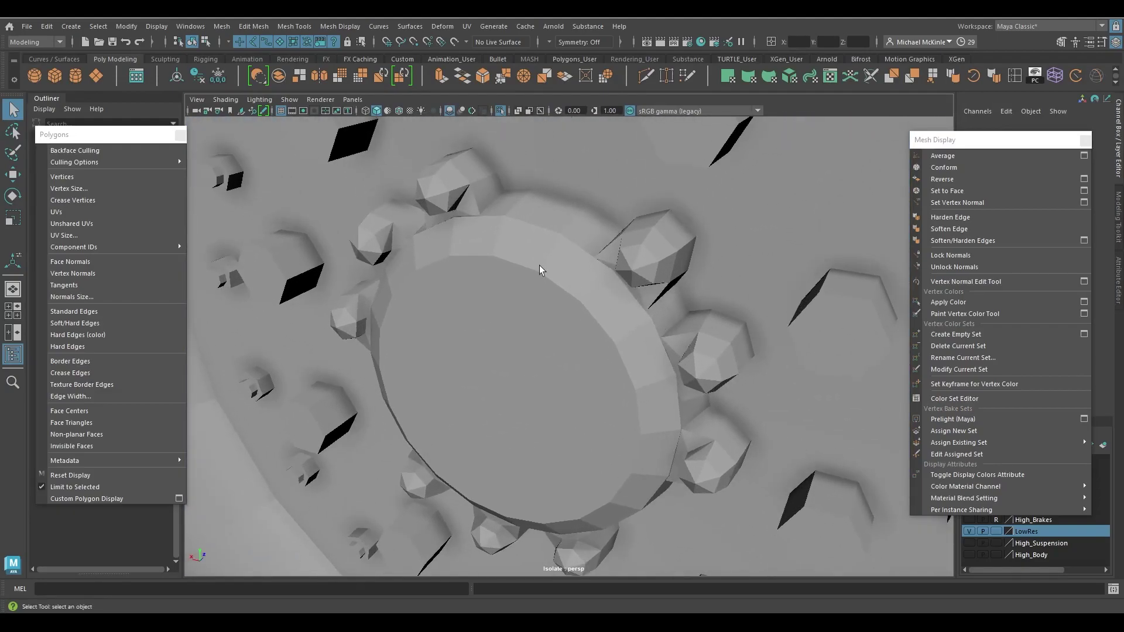
# Check the rim's faceted shading from new angles and reselect the wheel mesh
pyautogui.click(540, 269)
pyautogui.keyDown('alt'); pyautogui.moveTo(567, 328); pyautogui.dragTo(435, 258); pyautogui.keyUp('alt')
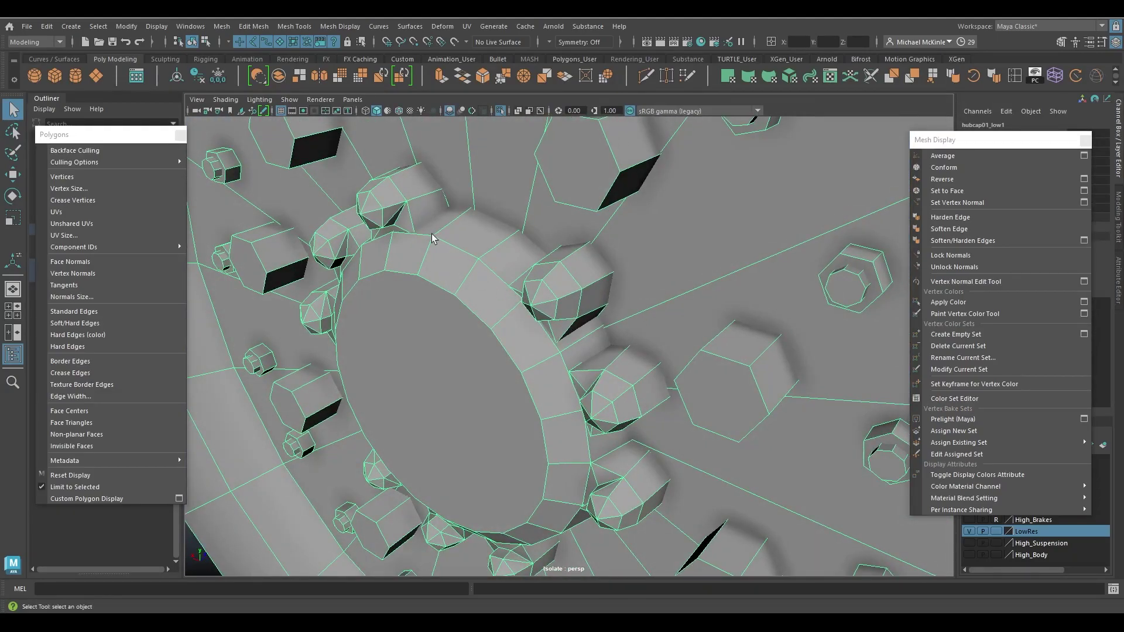
pyautogui.keyDown('ctrl'); pyautogui.click(507, 310); pyautogui.keyUp('ctrl')
pyautogui.moveTo(562, 389)
pyautogui.keyDown('alt'); pyautogui.mouseDown()
pyautogui.moveTo(609, 377)
pyautogui.moveTo(562, 398)
pyautogui.mouseUp(); pyautogui.keyUp('alt')
pyautogui.click(562, 398)
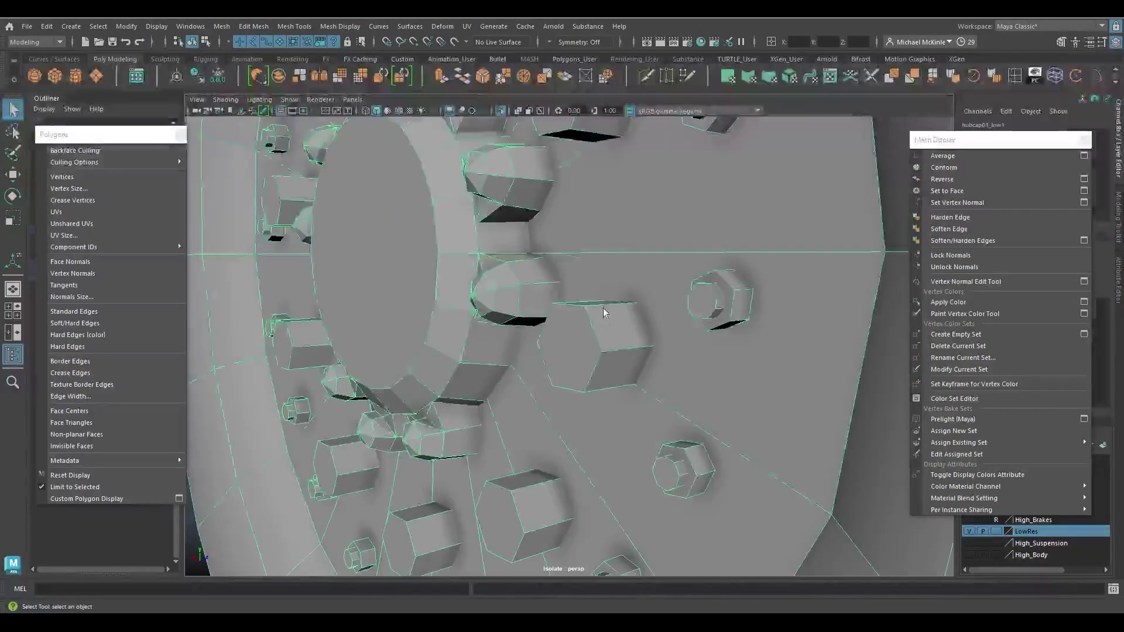
# Soften the wheel mesh's edges and check the resulting shading over the hub
pyautogui.click(954, 228)
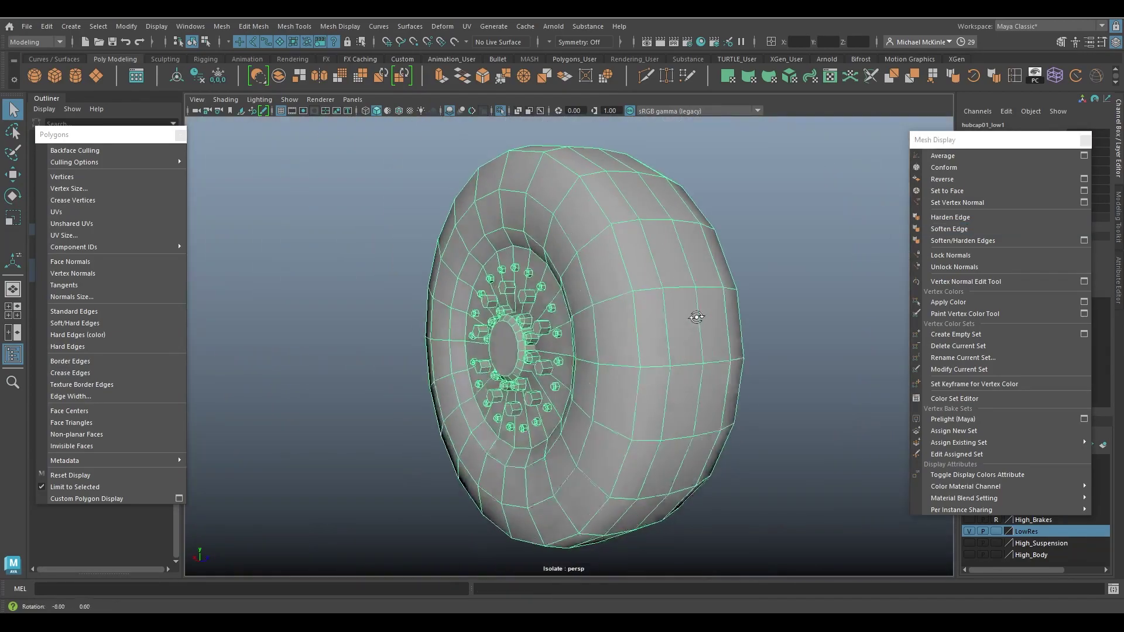
pyautogui.click(803, 294)
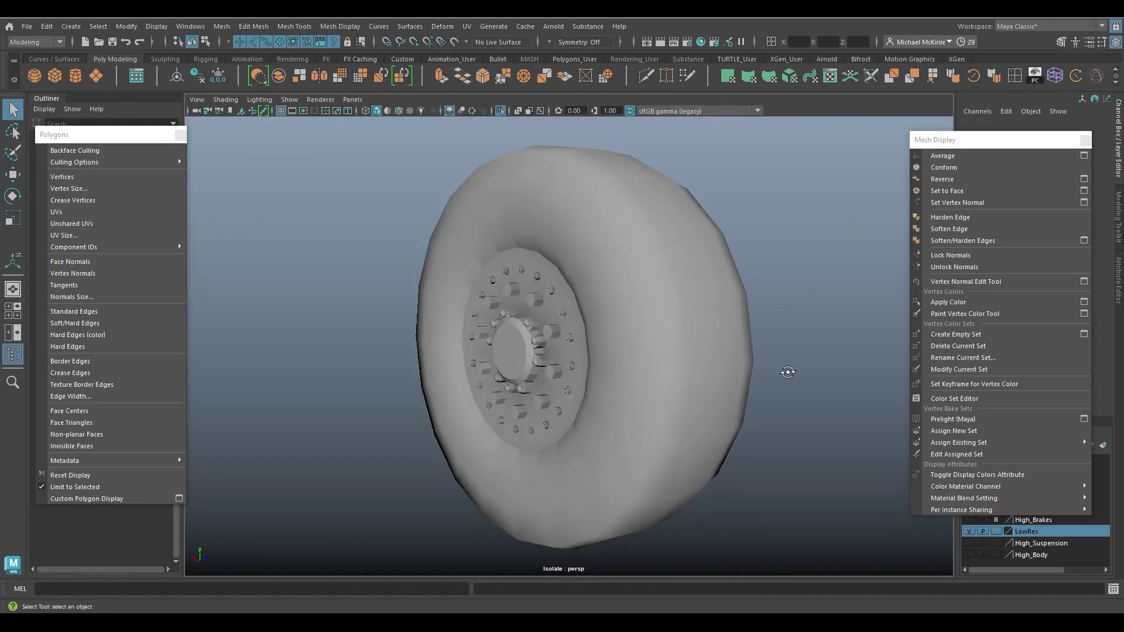
pyautogui.keyDown('alt'); pyautogui.moveTo(785, 371); pyautogui.dragTo(767, 344); pyautogui.keyUp('alt')
pyautogui.scroll(5, 731, 292)
pyautogui.click(696, 243)
pyautogui.keyDown('alt'); pyautogui.moveTo(697, 243); pyautogui.dragTo(674, 225); pyautogui.keyUp('alt')
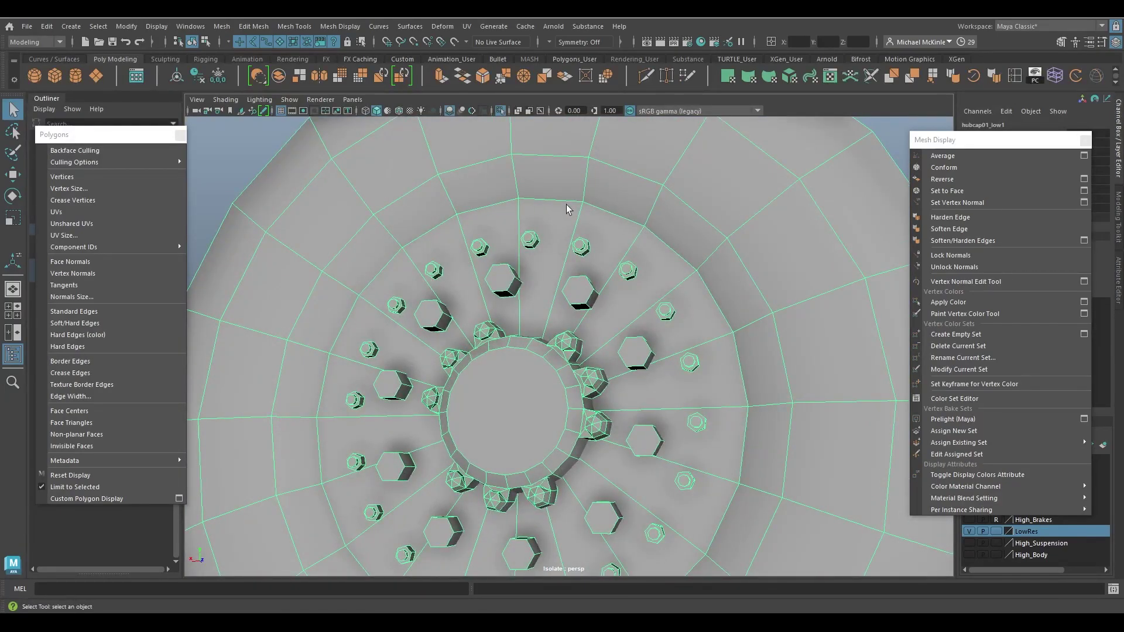
# Orbit close around the lug nuts to confirm they still shade faceted
pyautogui.keyDown('alt'); pyautogui.moveTo(593, 212); pyautogui.dragTo(644, 271); pyautogui.keyUp('alt')
pyautogui.click(316, 200)
pyautogui.scroll(3, 645, 271)
pyautogui.keyDown('alt'); pyautogui.moveTo(521, 307); pyautogui.dragTo(414, 233); pyautogui.keyUp('alt')
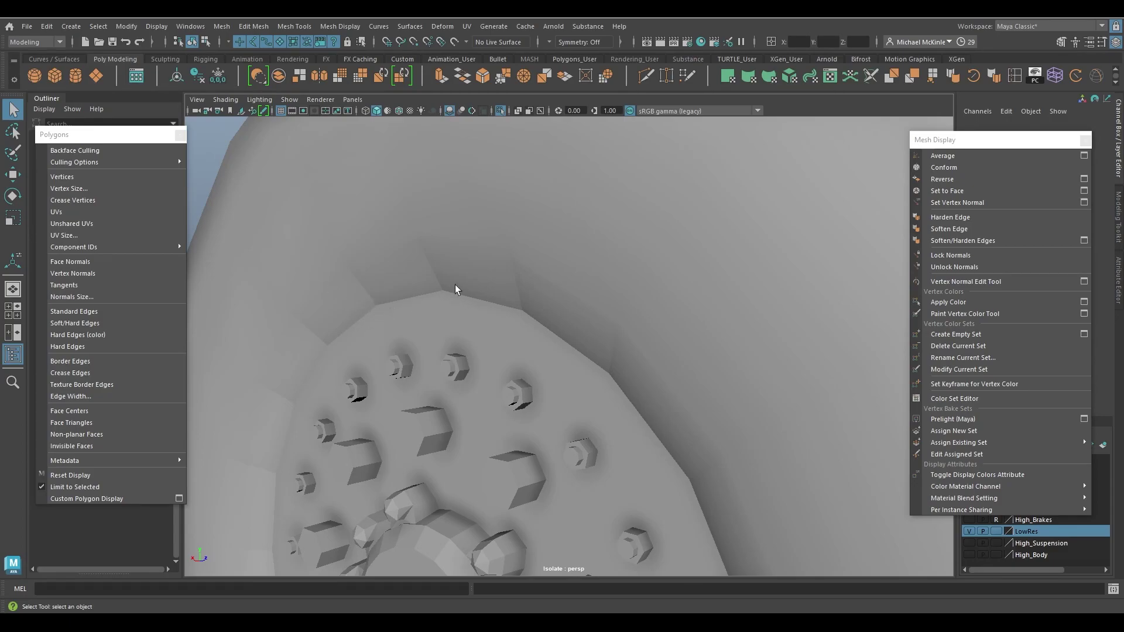
pyautogui.scroll(-5, 729, 388)
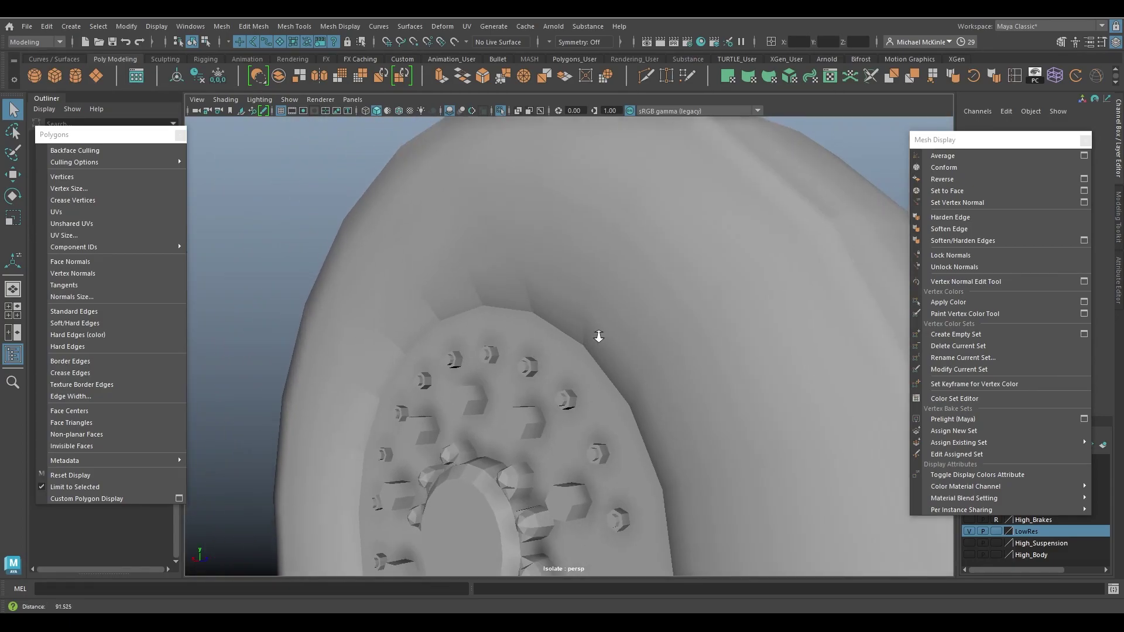
pyautogui.keyDown('alt'); pyautogui.moveTo(697, 394); pyautogui.dragTo(563, 349); pyautogui.keyUp('alt')
# Convert the wheel selection to vertices and unlock its vertex normals
pyautogui.click(563, 350)
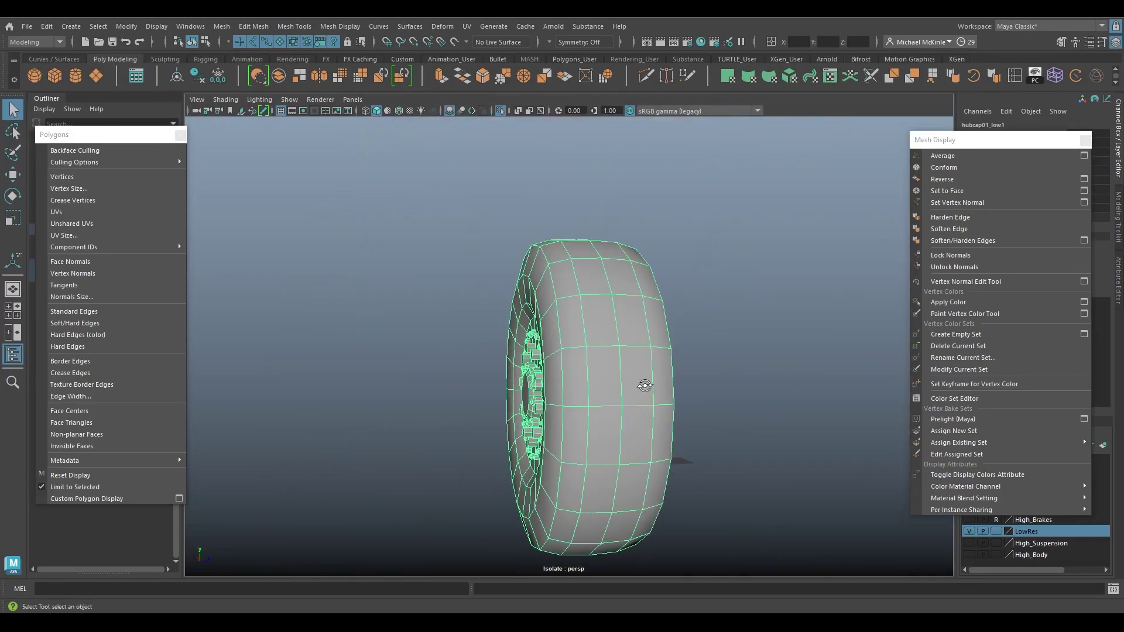
pyautogui.keyDown('alt'); pyautogui.moveTo(644, 384); pyautogui.dragTo(680, 348); pyautogui.keyUp('alt')
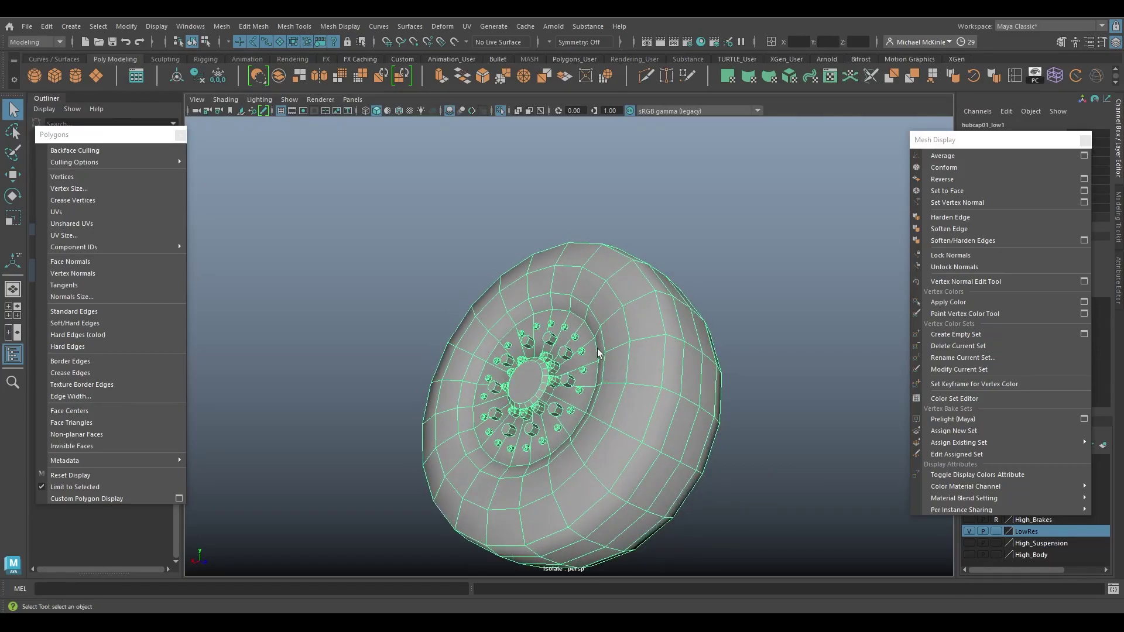
pyautogui.keyDown('alt'); pyautogui.moveTo(536, 354); pyautogui.dragTo(682, 381, button='right'); pyautogui.keyUp('alt')
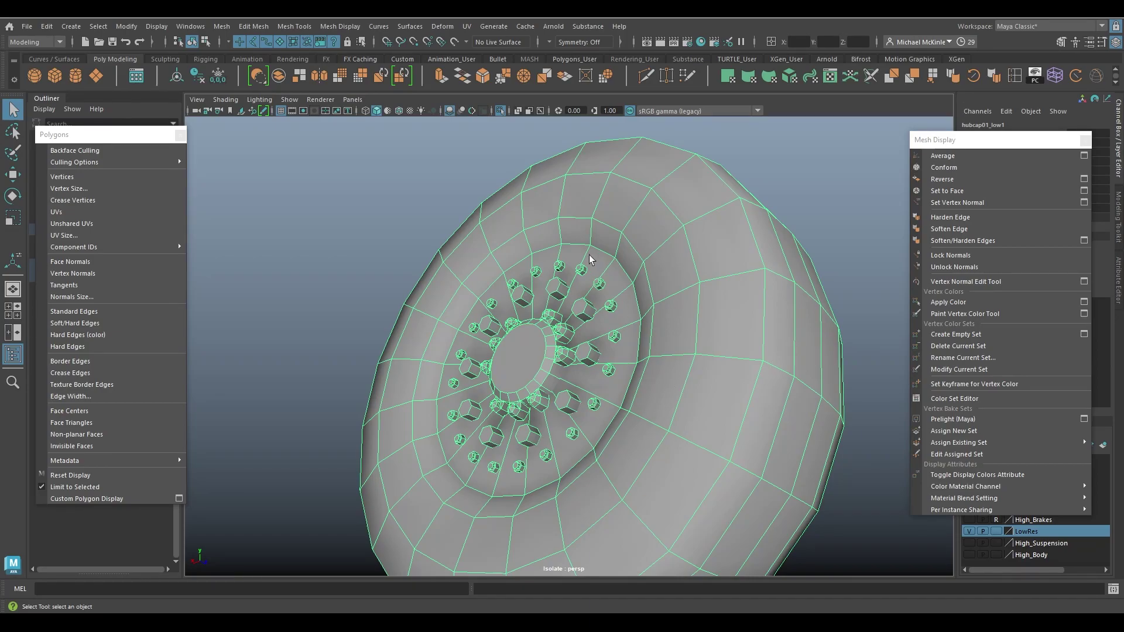
pyautogui.moveTo(603, 256); pyautogui.dragTo(603, 248, button='right')
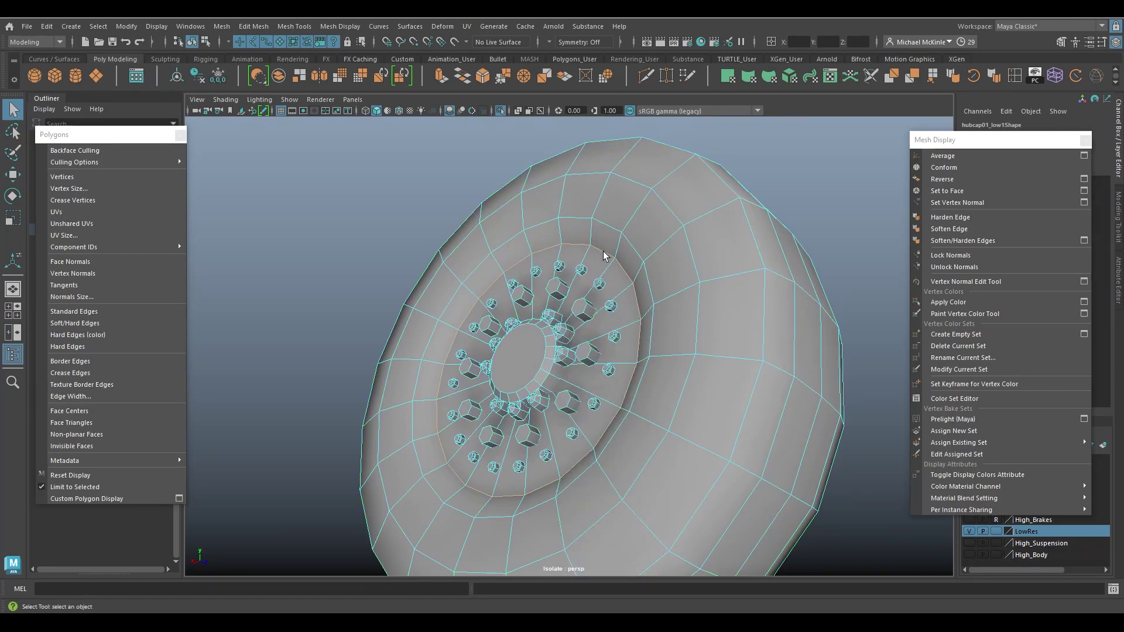
pyautogui.keyDown('alt'); pyautogui.moveTo(603, 256); pyautogui.dragTo(620, 303); pyautogui.keyUp('alt')
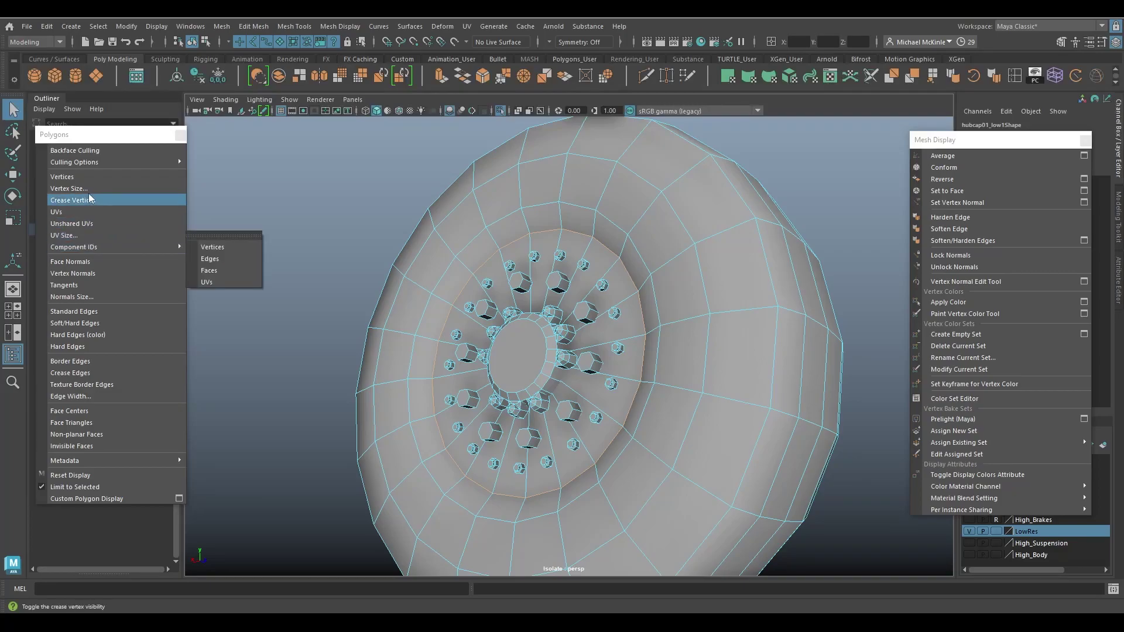
pyautogui.click(98, 26)
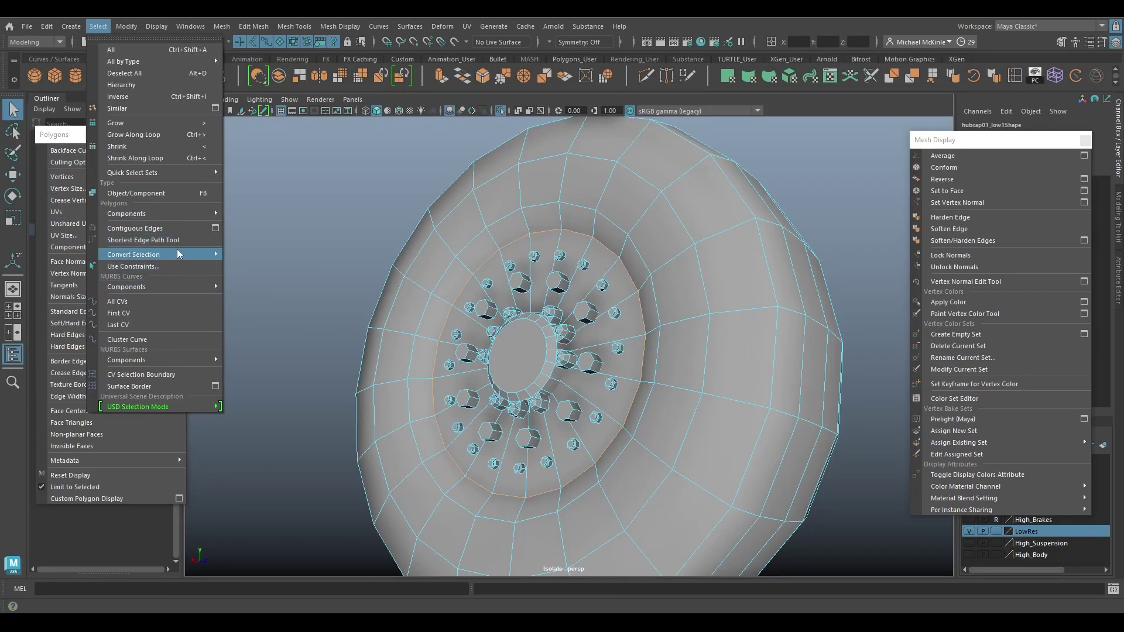
pyautogui.moveTo(169, 255)
pyautogui.click(251, 254)
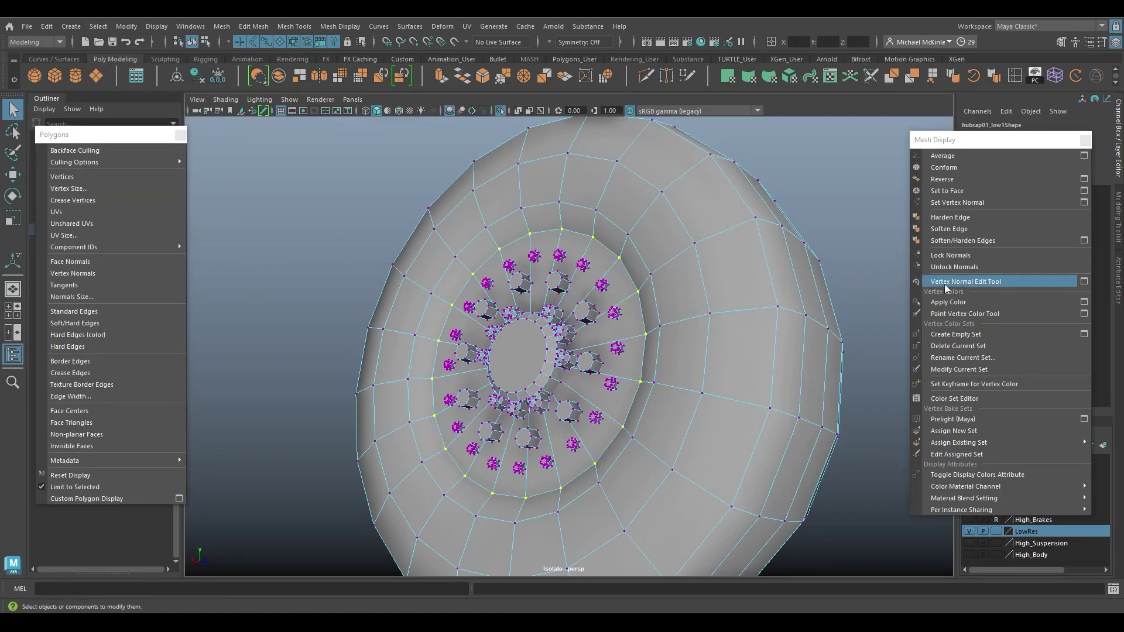
pyautogui.click(968, 258)
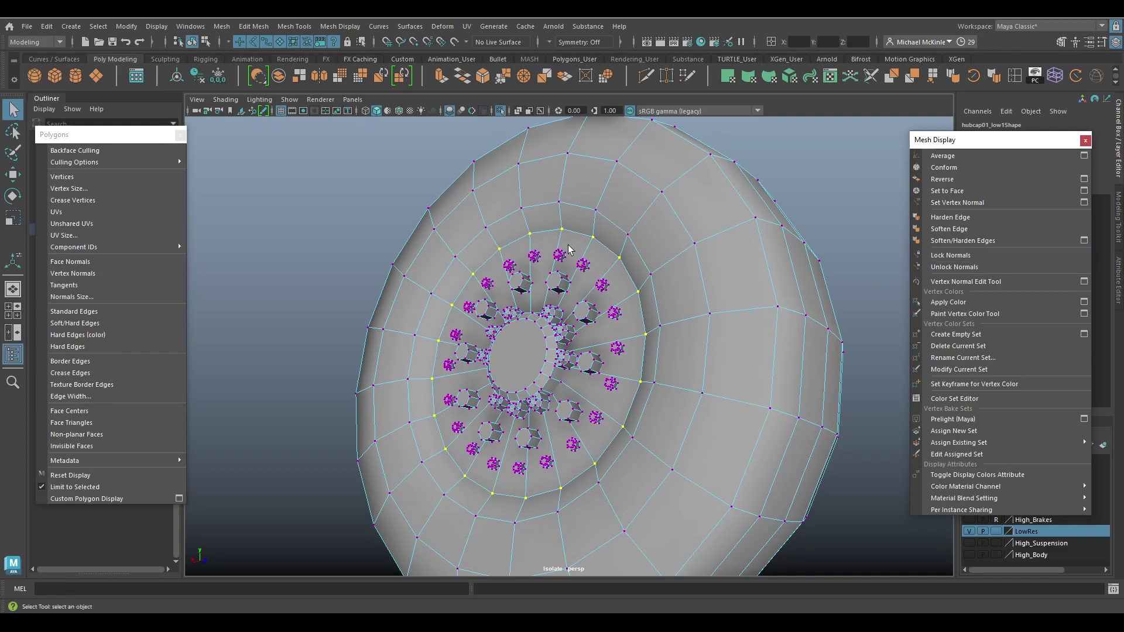
# Back in Object Mode, apply Soften Edge so the hub bolts and rim shade smoothly
pyautogui.moveTo(647, 231); pyautogui.dragTo(722, 213, button='right')
pyautogui.keyDown('alt'); pyautogui.moveTo(777, 287); pyautogui.dragTo(742, 291); pyautogui.keyUp('alt')
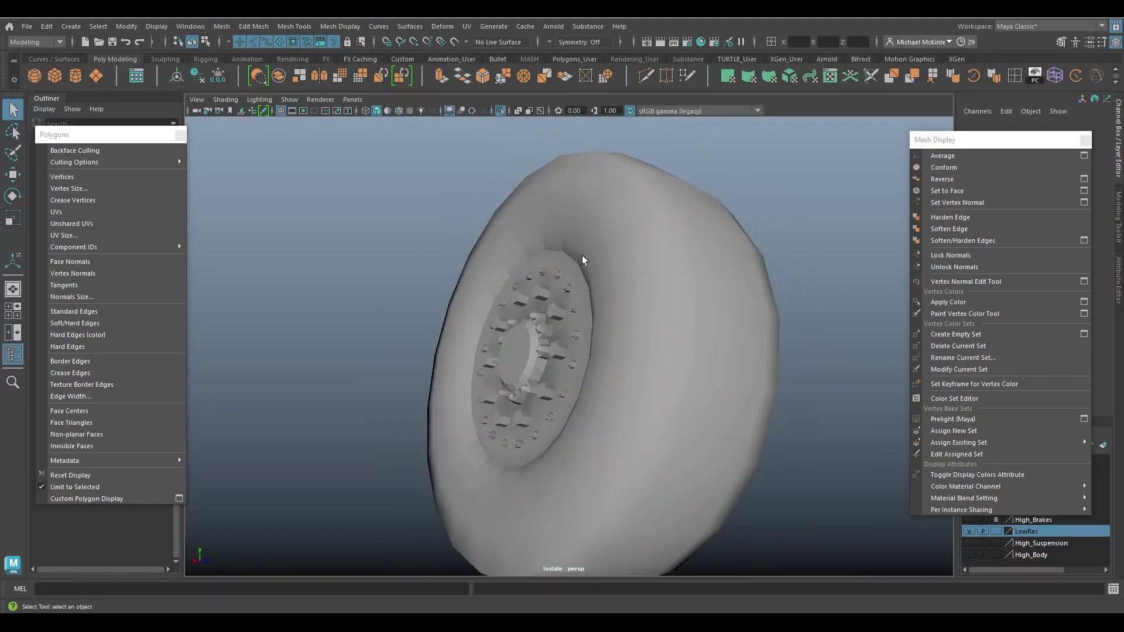
pyautogui.click(951, 76)
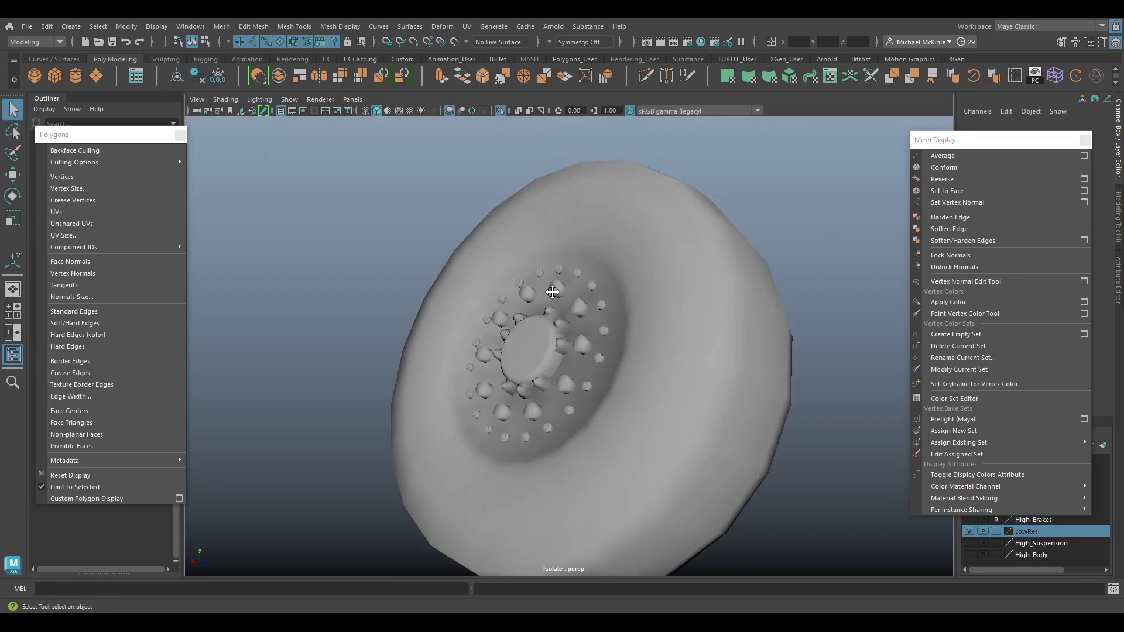
pyautogui.keyDown('alt'); pyautogui.moveTo(552, 289); pyautogui.dragTo(643, 315, button='right'); pyautogui.keyUp('alt')
pyautogui.keyDown('alt'); pyautogui.moveTo(657, 346); pyautogui.dragTo(671, 347); pyautogui.keyUp('alt')
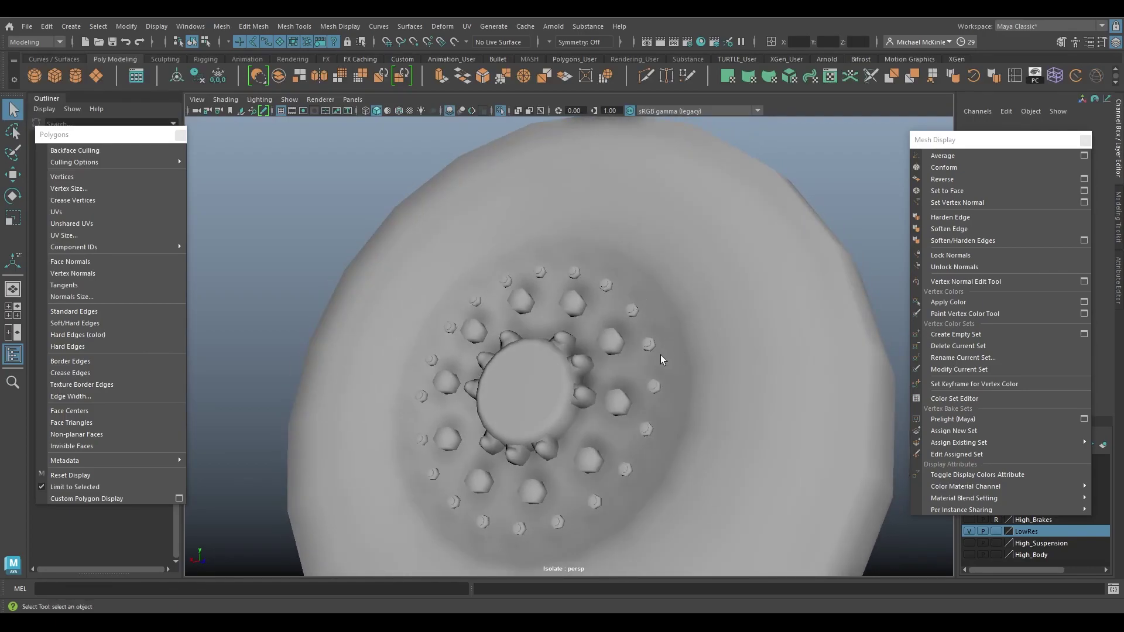
pyautogui.click(712, 307)
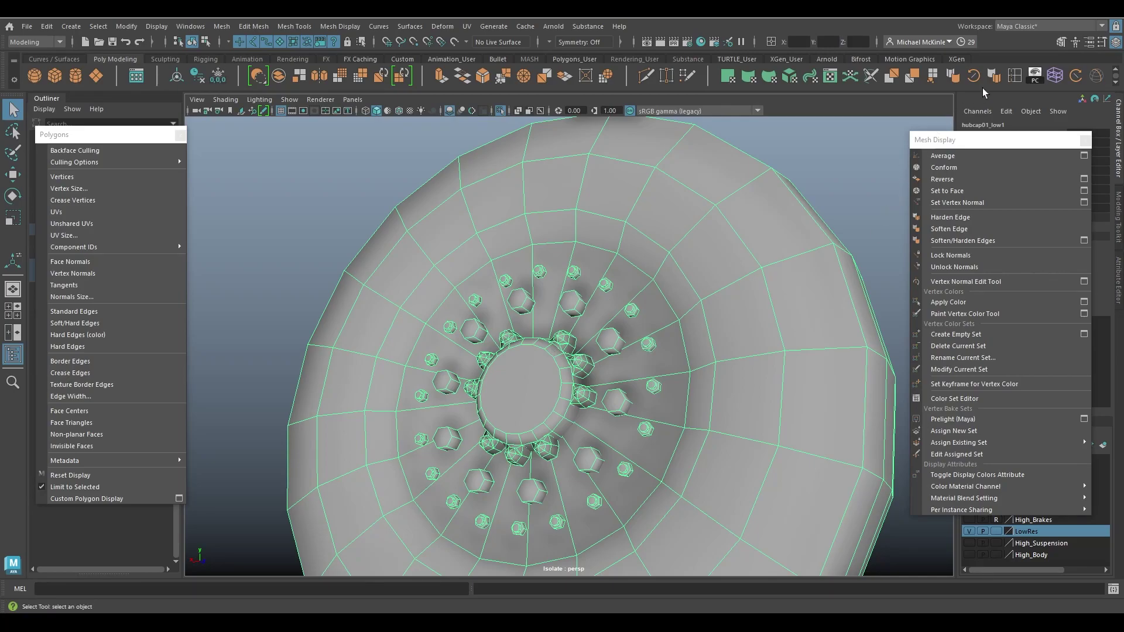
pyautogui.click(852, 213)
pyautogui.keyDown('alt'); pyautogui.moveTo(853, 213); pyautogui.dragTo(591, 249); pyautogui.keyUp('alt')
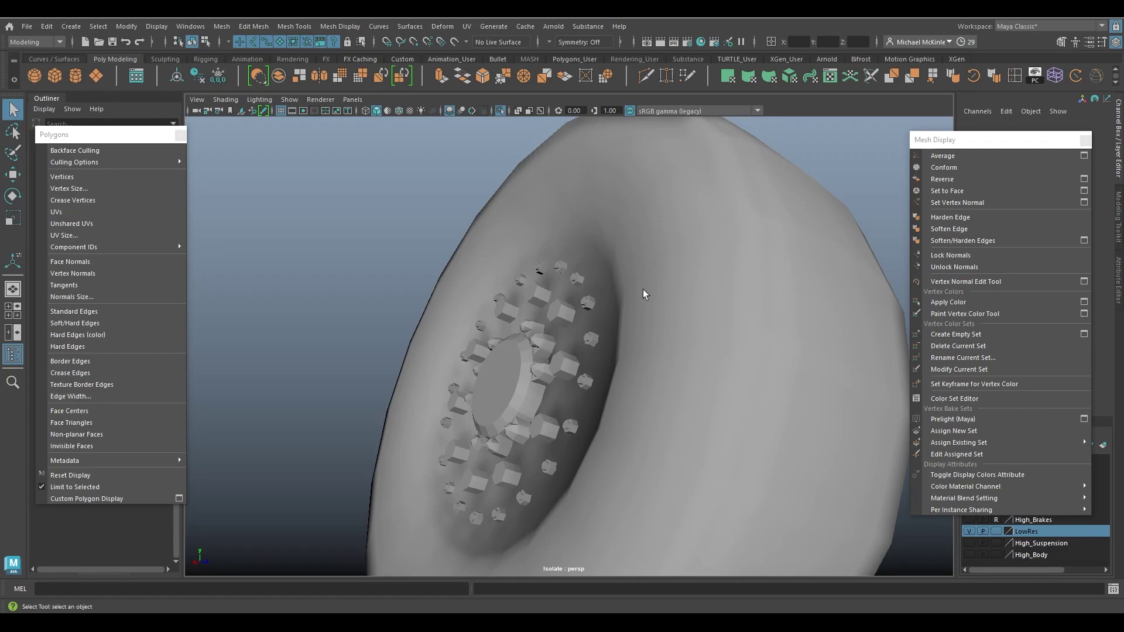
pyautogui.click(663, 267)
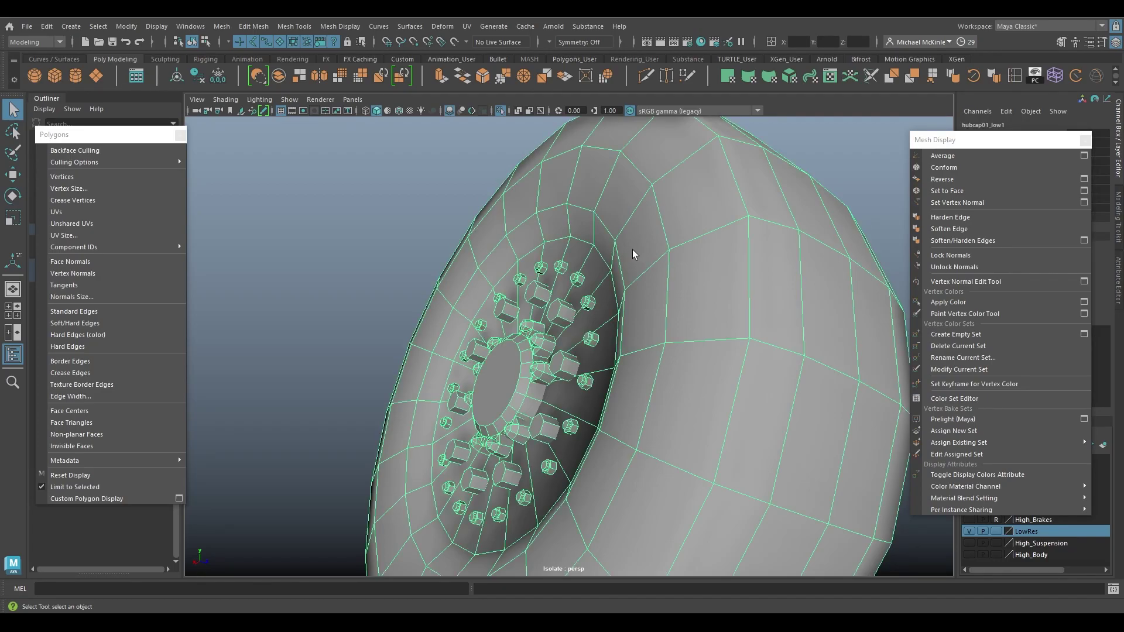
pyautogui.moveTo(615, 246); pyautogui.dragTo(609, 246, button='right')
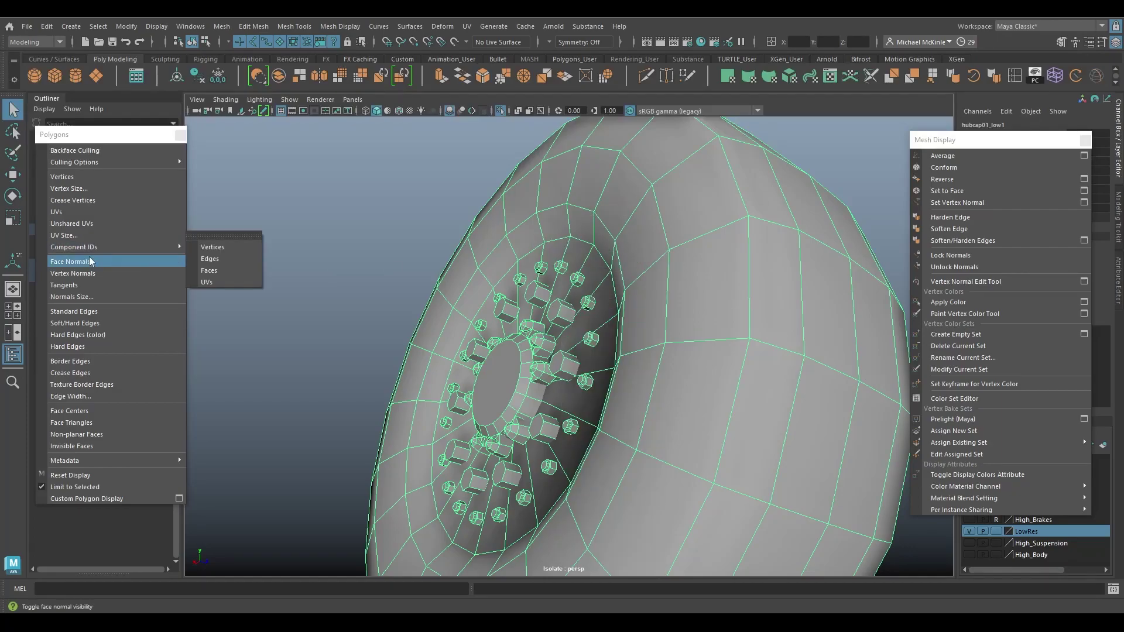
# Show normals on the wheel, convert the selection to vertices, and unlock their normals
pyautogui.click(89, 261)
pyautogui.keyDown('alt'); pyautogui.moveTo(569, 308); pyautogui.dragTo(615, 268); pyautogui.keyUp('alt')
pyautogui.moveTo(615, 268); pyautogui.dragTo(592, 270, button='right')
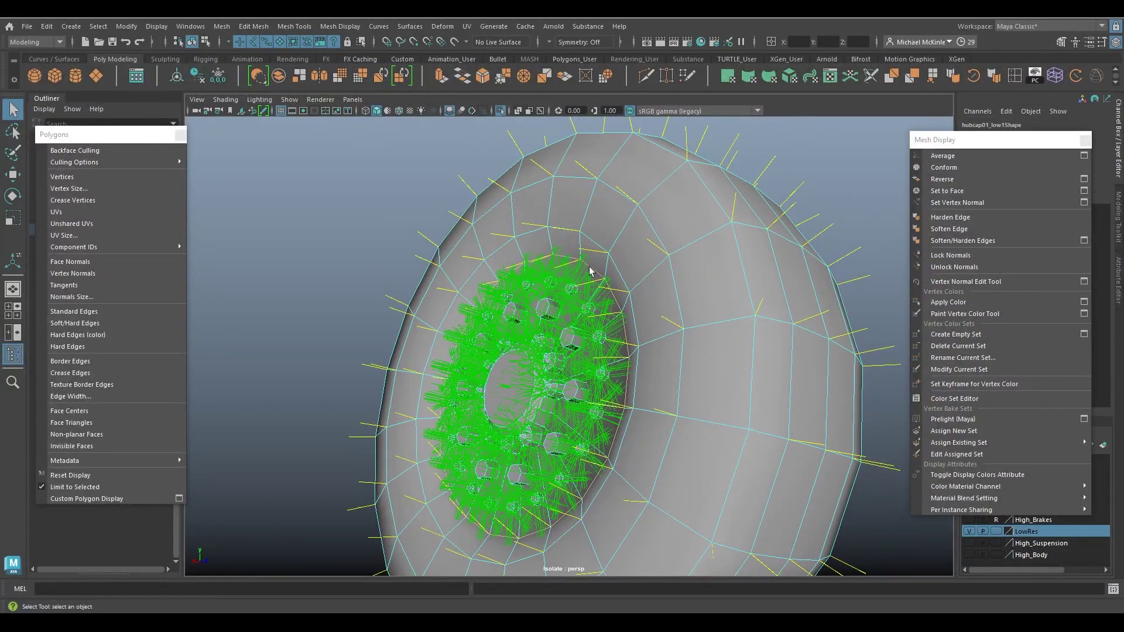
pyautogui.click(98, 26)
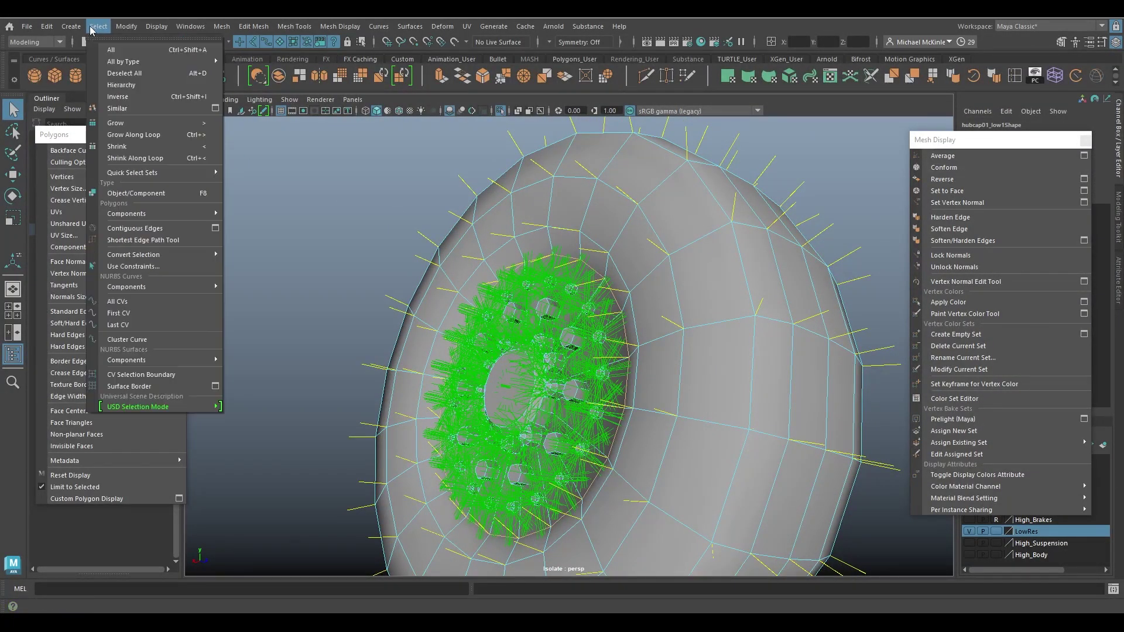
pyautogui.moveTo(175, 253)
pyautogui.click(247, 254)
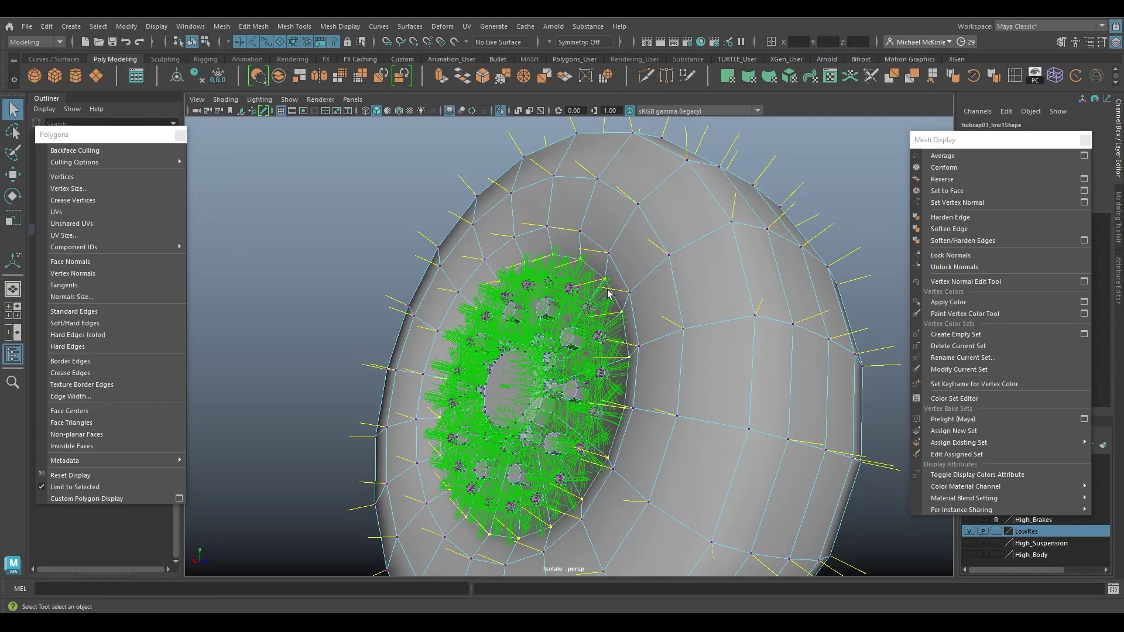
pyautogui.click(967, 267)
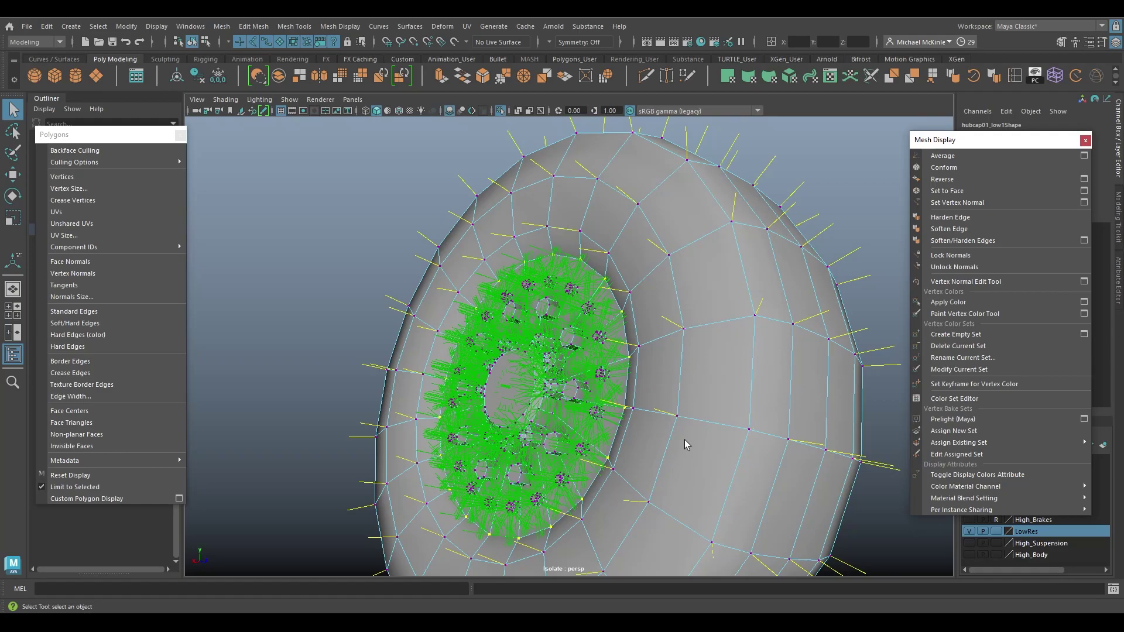
pyautogui.keyDown('alt'); pyautogui.moveTo(718, 255); pyautogui.dragTo(688, 289); pyautogui.keyUp('alt')
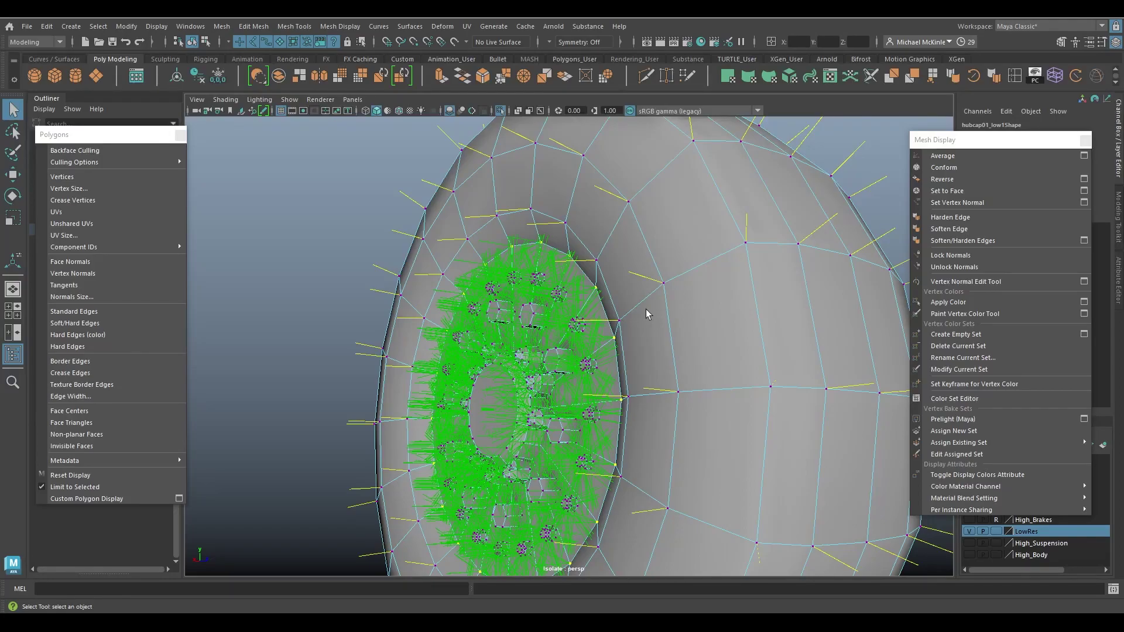
# Lock the selected vertex normals and return to whole-object selection
pyautogui.click(915, 256)
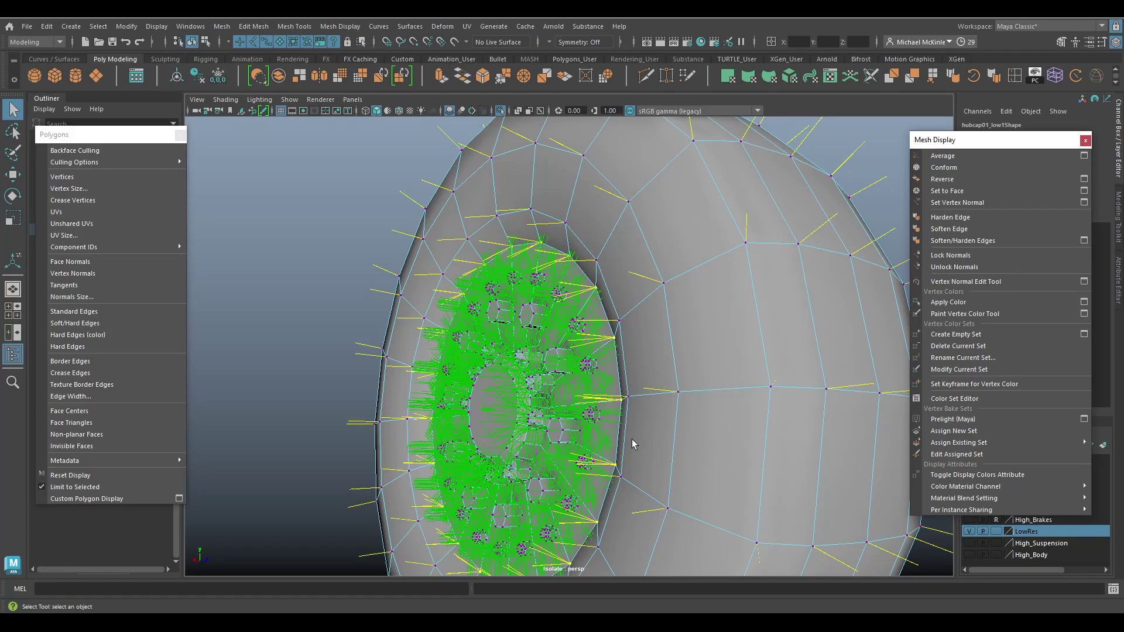
pyautogui.moveTo(647, 257); pyautogui.dragTo(683, 255, button='right')
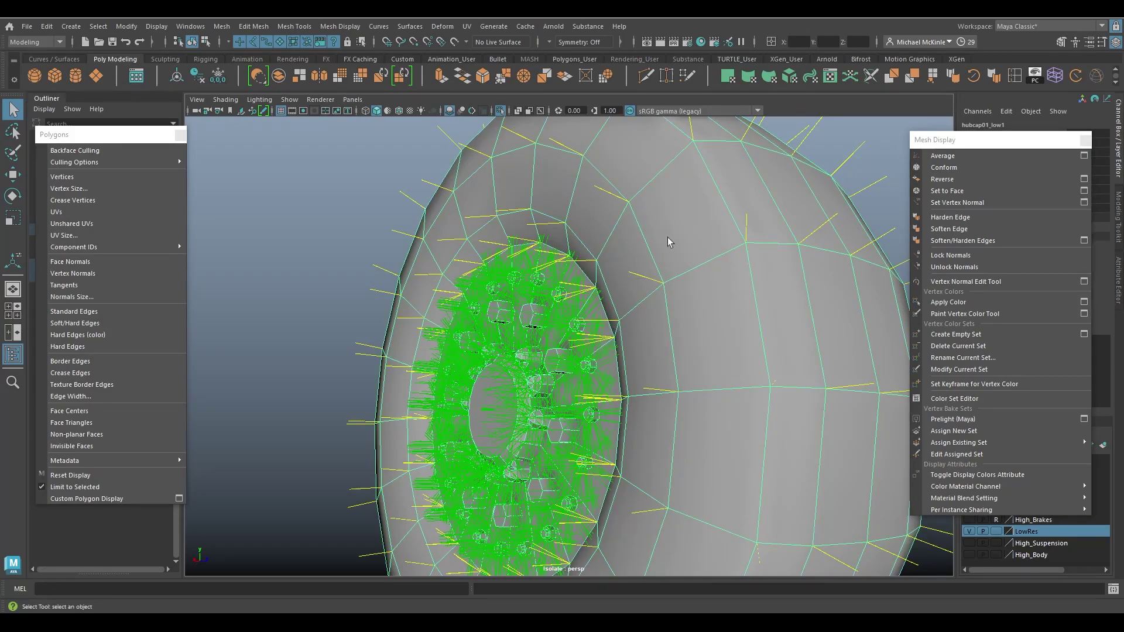
pyautogui.keyDown('alt'); pyautogui.moveTo(839, 265); pyautogui.dragTo(728, 166); pyautogui.keyUp('alt')
pyautogui.keyDown('alt'); pyautogui.moveTo(664, 242); pyautogui.dragTo(713, 268); pyautogui.keyUp('alt')
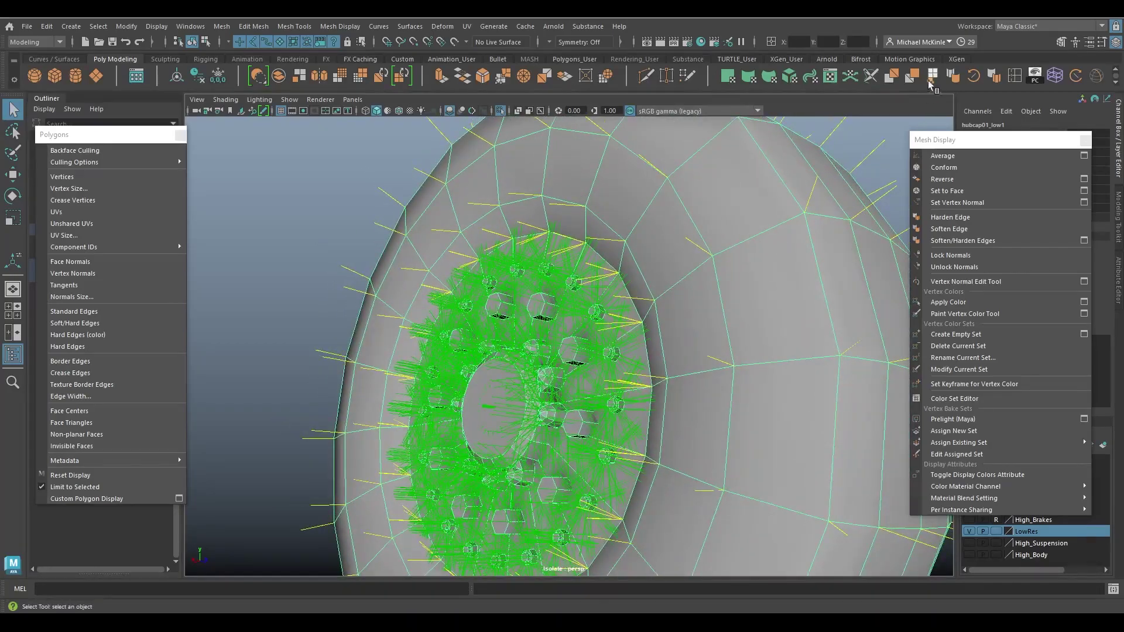
# Apply Soften Edge to the whole wheel, then Harden Edge
pyautogui.click(950, 75)
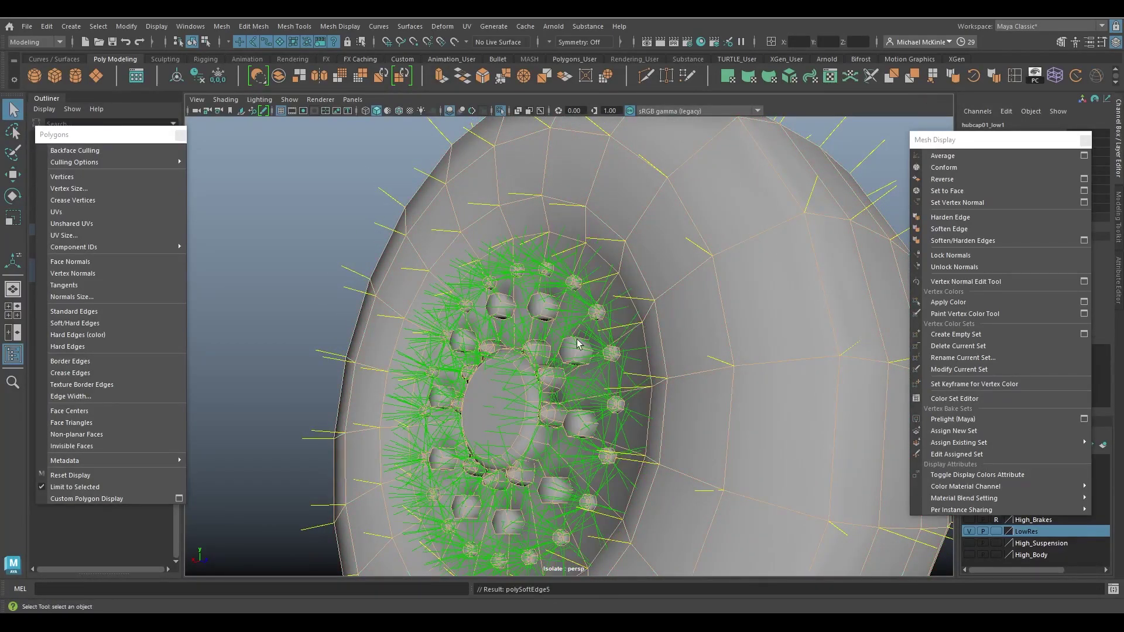
pyautogui.keyDown('alt'); pyautogui.moveTo(577, 290); pyautogui.dragTo(719, 320); pyautogui.keyUp('alt')
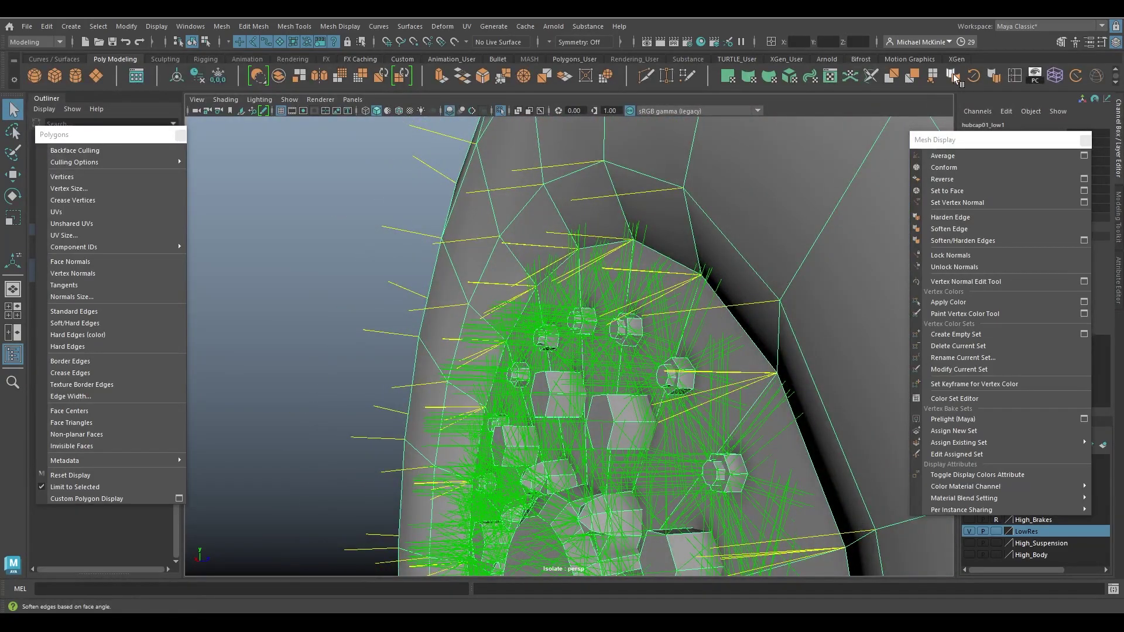
pyautogui.click(949, 229)
pyautogui.keyDown('alt'); pyautogui.moveTo(609, 287); pyautogui.dragTo(669, 300); pyautogui.keyUp('alt')
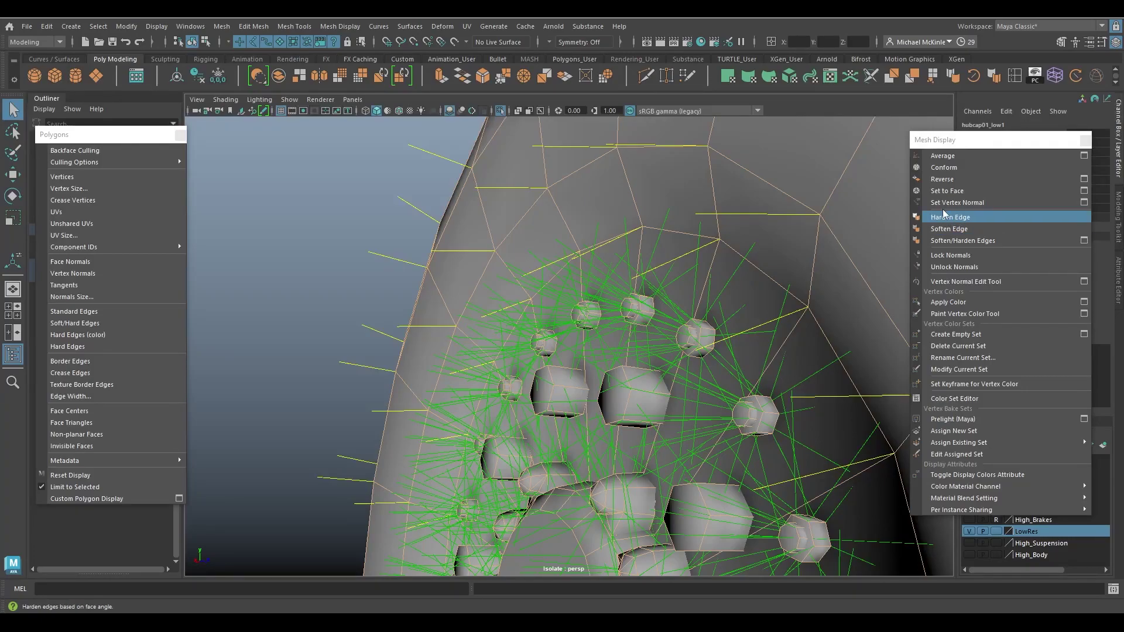
pyautogui.click(995, 77)
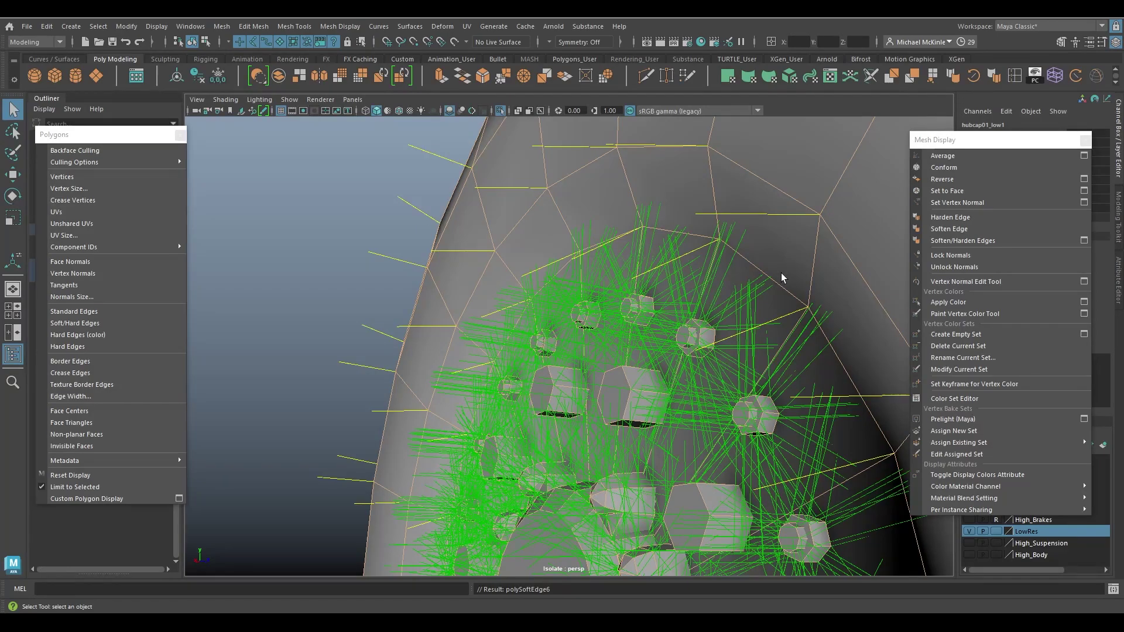
pyautogui.scroll(-5, 814, 306)
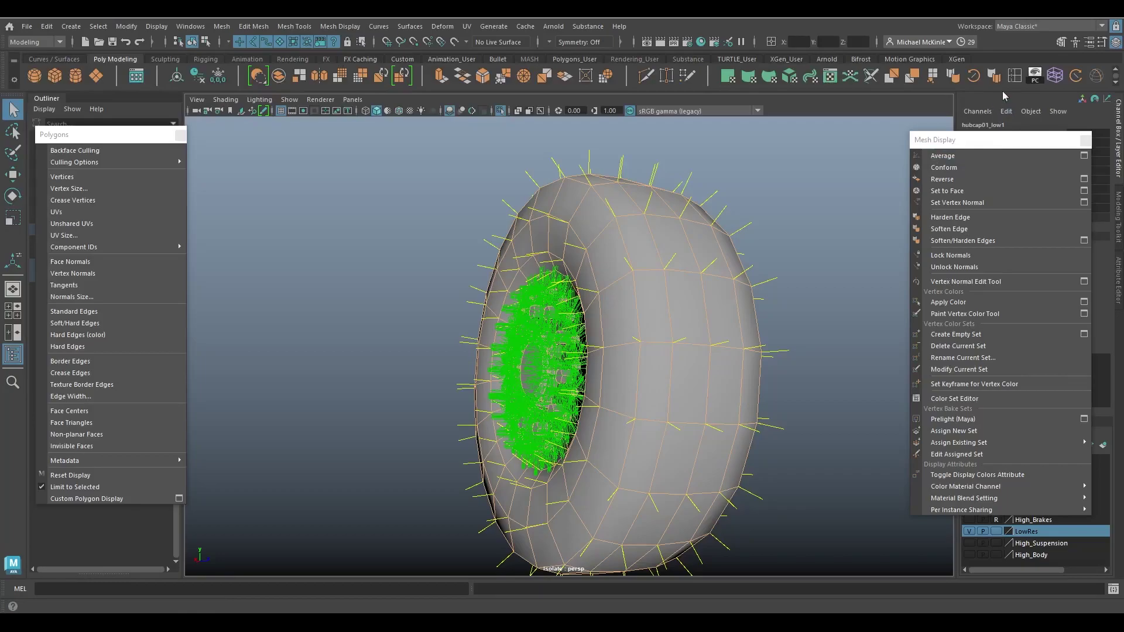
# Box-select every tire vertex, unlock their normals, and return to Object Mode
pyautogui.moveTo(612, 245); pyautogui.dragTo(570, 248, button='right')
pyautogui.keyDown('alt'); pyautogui.moveTo(570, 248); pyautogui.dragTo(474, 209); pyautogui.keyUp('alt')
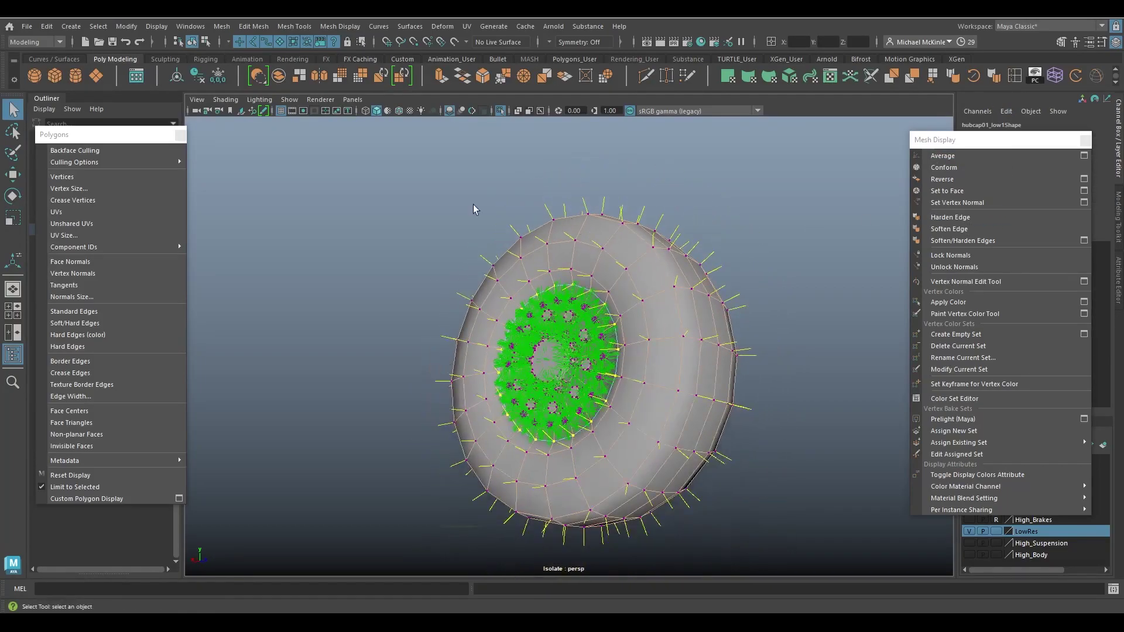
pyautogui.moveTo(380, 196); pyautogui.dragTo(919, 575)
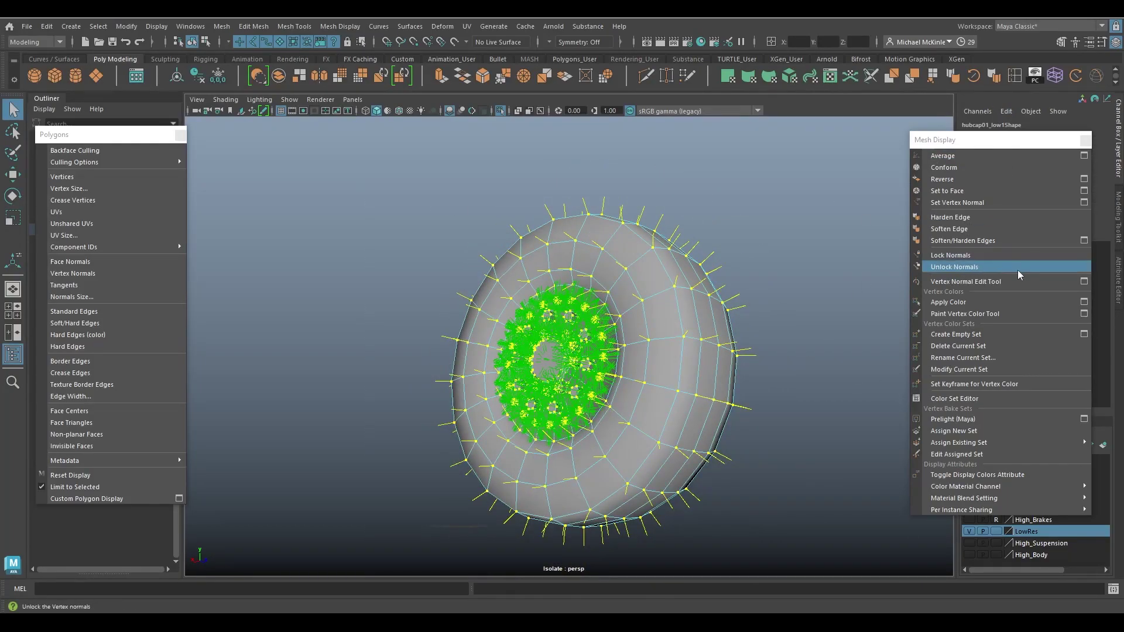
pyautogui.click(953, 270)
pyautogui.keyDown('alt'); pyautogui.moveTo(702, 263); pyautogui.dragTo(632, 257); pyautogui.keyUp('alt')
pyautogui.moveTo(633, 257); pyautogui.dragTo(667, 249, button='right')
pyautogui.keyDown('alt'); pyautogui.moveTo(667, 249); pyautogui.dragTo(731, 315); pyautogui.keyUp('alt')
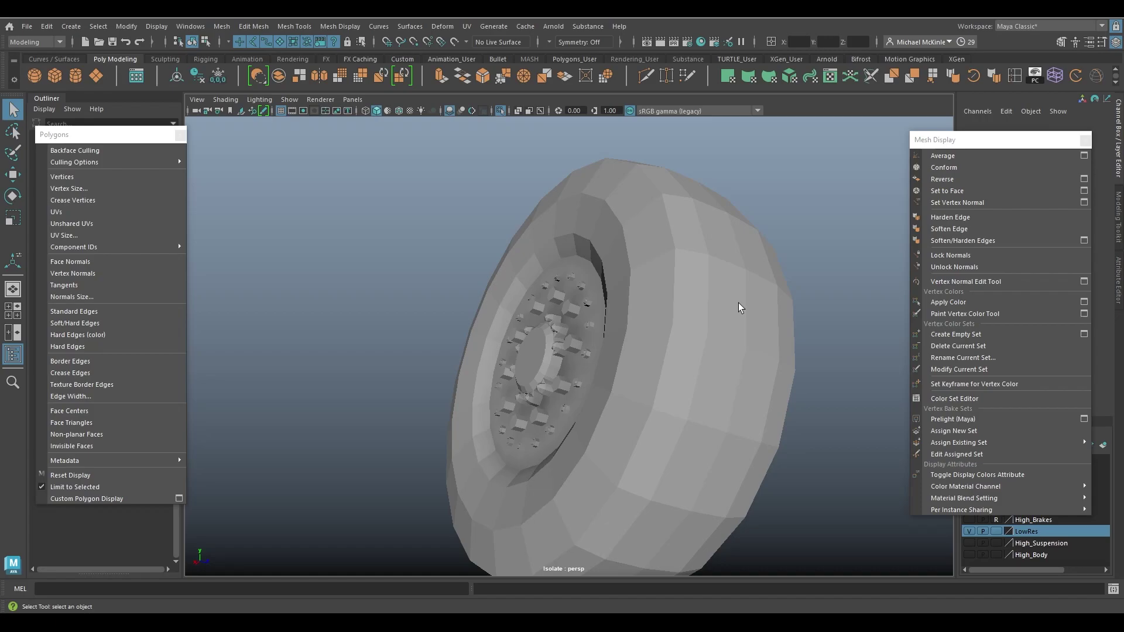
pyautogui.click(739, 303)
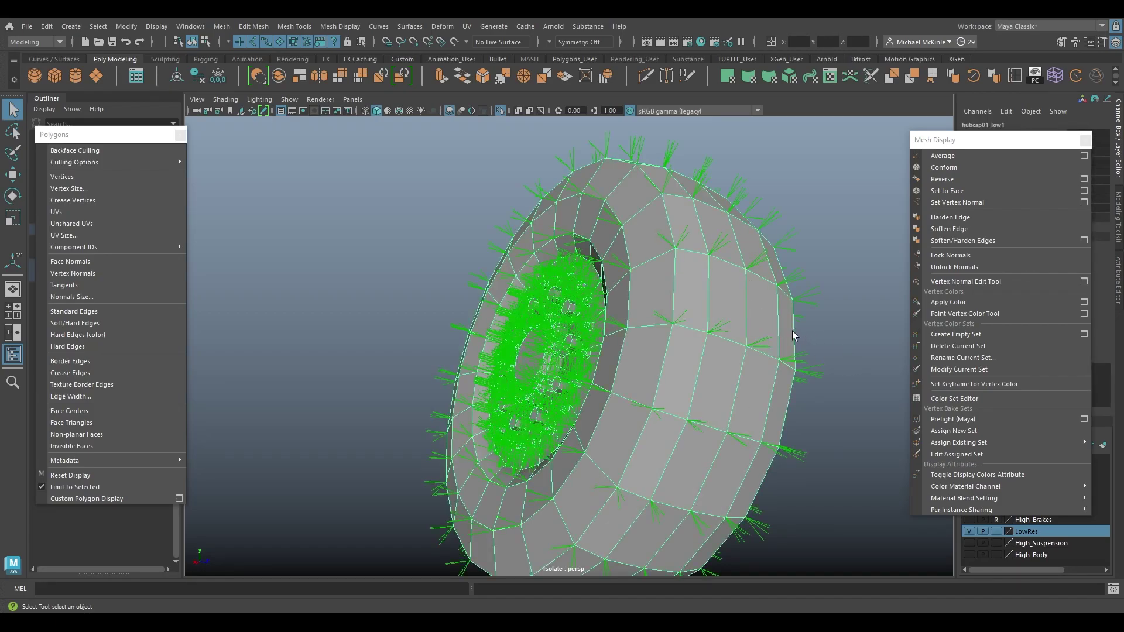
pyautogui.click(852, 378)
pyautogui.keyDown('alt'); pyautogui.moveTo(851, 378); pyautogui.dragTo(656, 371); pyautogui.keyUp('alt')
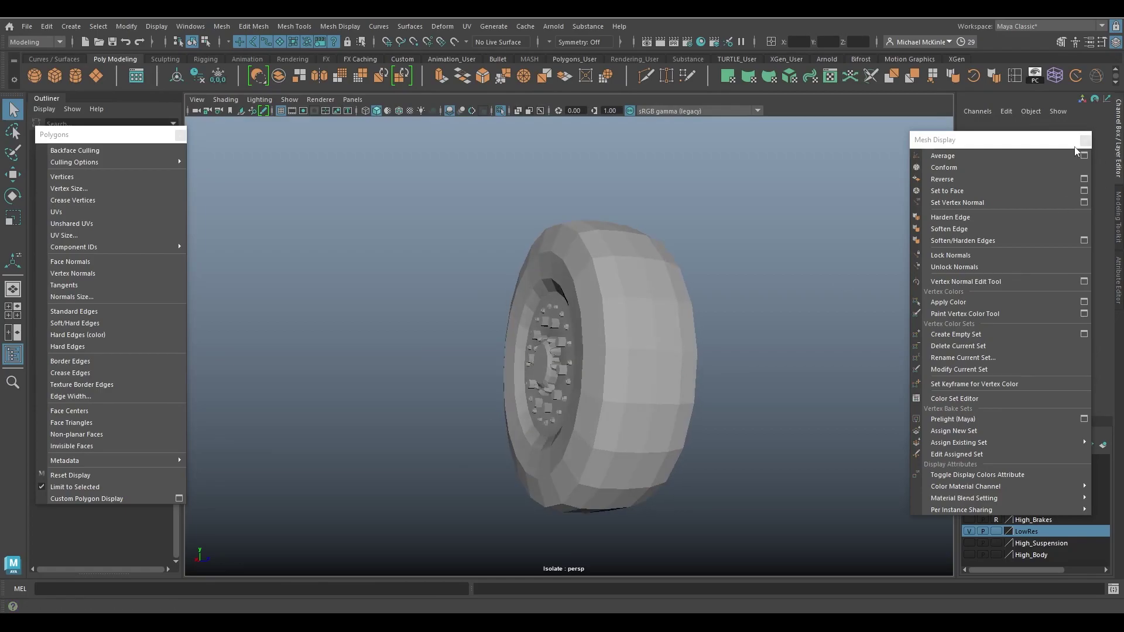
# Close the Mesh Display tear-off and apply Harden Edge to the wheel
pyautogui.click(1085, 140)
pyautogui.click(671, 237)
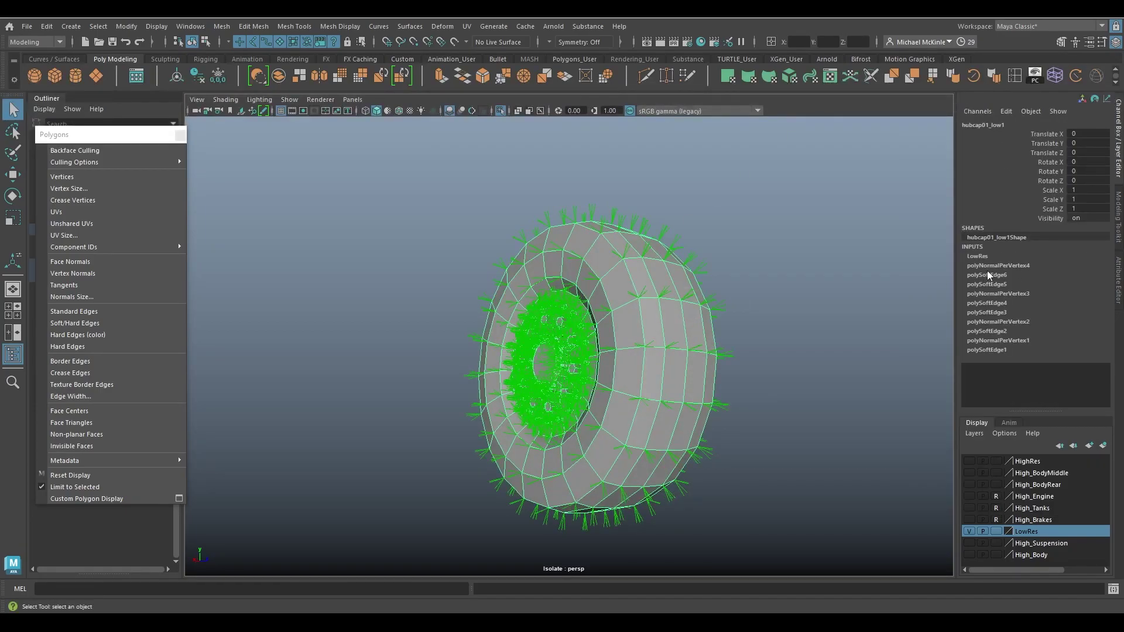
pyautogui.click(991, 78)
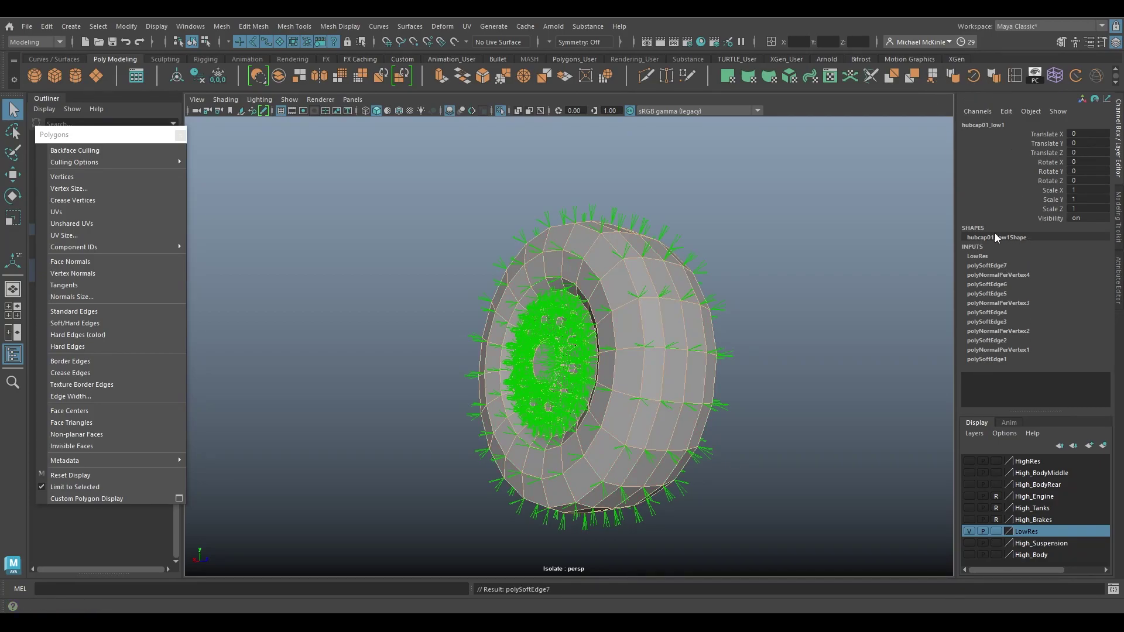
# Hide vertex normals and drag polySoftEdge7's Angle up from 0 to 30.138
pyautogui.click(980, 266)
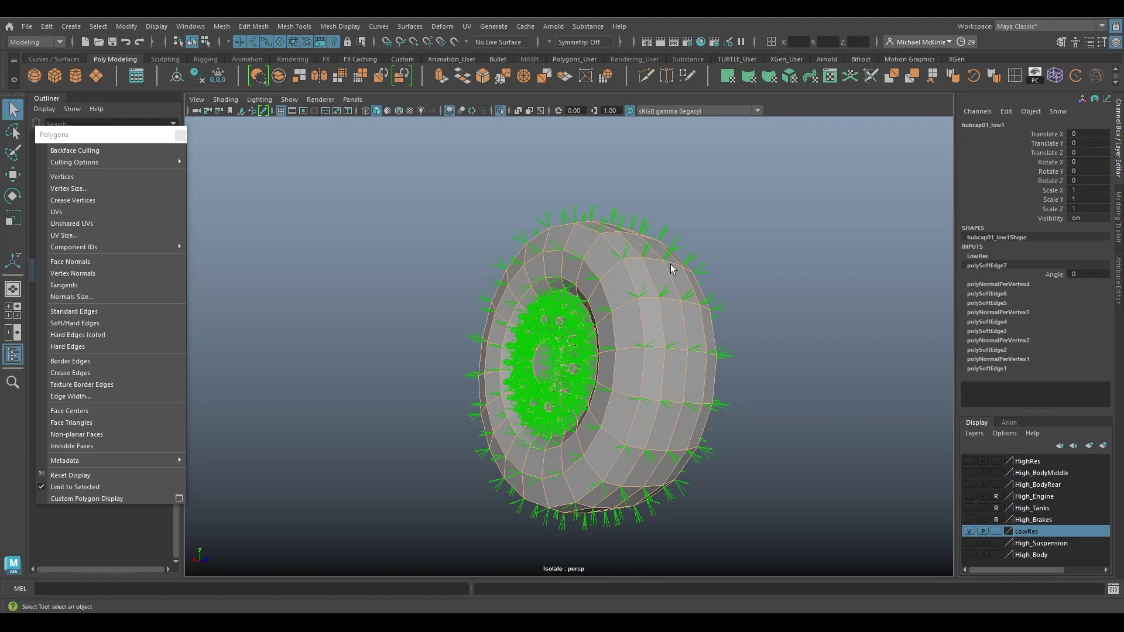
pyautogui.scroll(5, 666, 275)
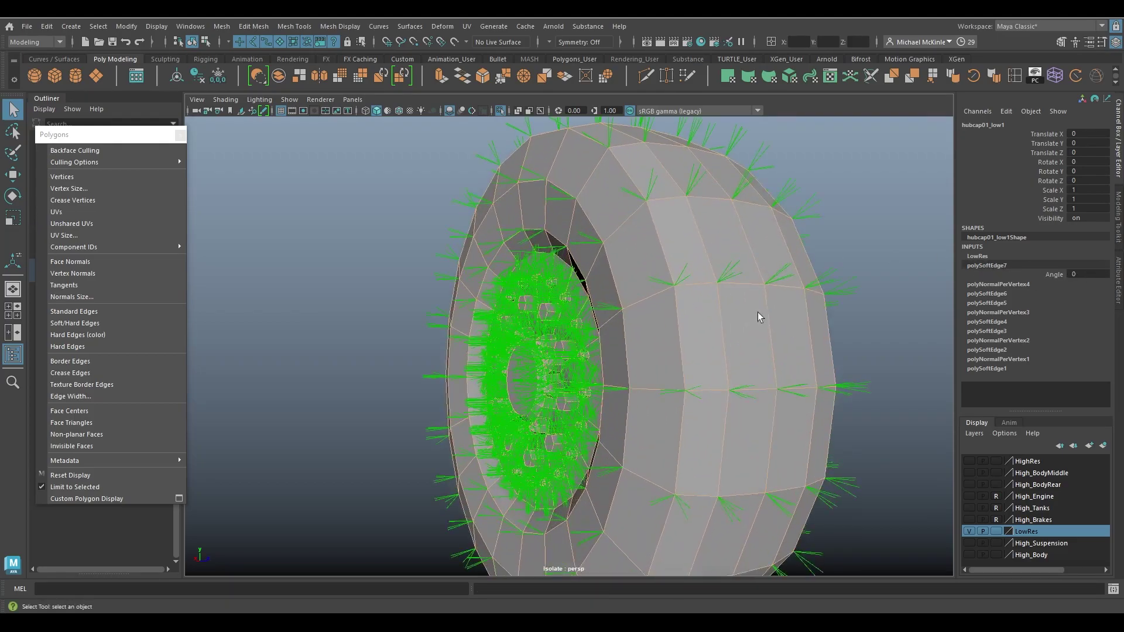
pyautogui.click(72, 274)
pyautogui.keyDown('alt'); pyautogui.moveTo(615, 271); pyautogui.dragTo(777, 301); pyautogui.keyUp('alt')
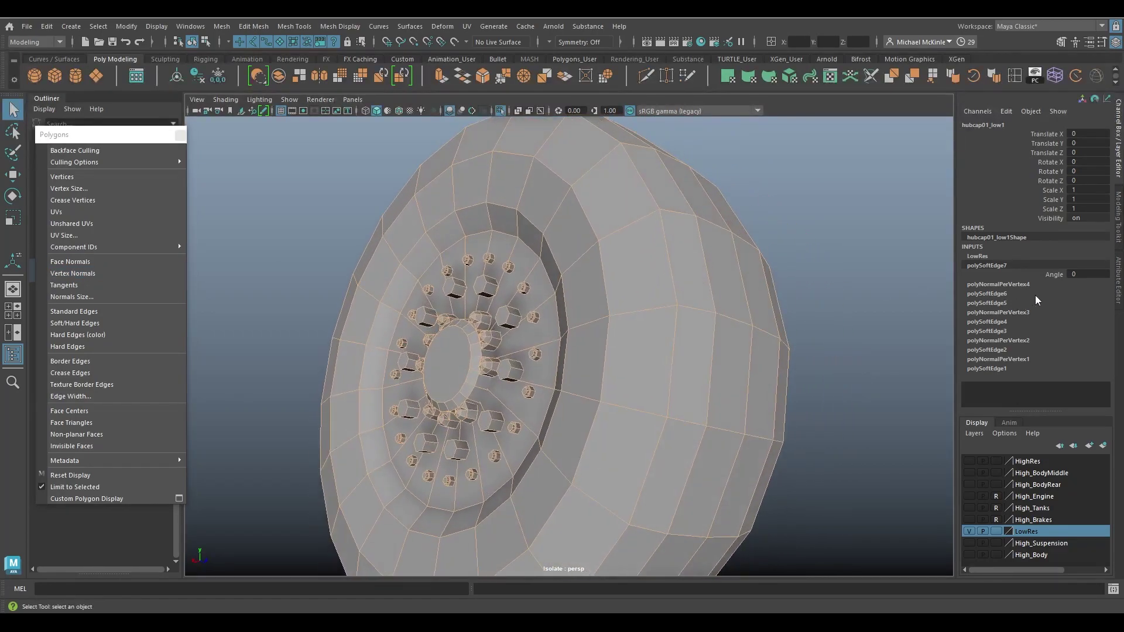
pyautogui.click(1054, 274)
pyautogui.moveTo(800, 255)
pyautogui.mouseDown(button='middle')
pyautogui.moveTo(928, 257)
pyautogui.moveTo(840, 253)
pyautogui.moveTo(864, 253)
pyautogui.moveTo(855, 255)
pyautogui.mouseUp(button='middle')
# Settle polySoftEdge7's angle near 30° and soften the wheel's edges again
pyautogui.keyDown('alt'); pyautogui.moveTo(834, 264); pyautogui.dragTo(765, 313); pyautogui.keyUp('alt')
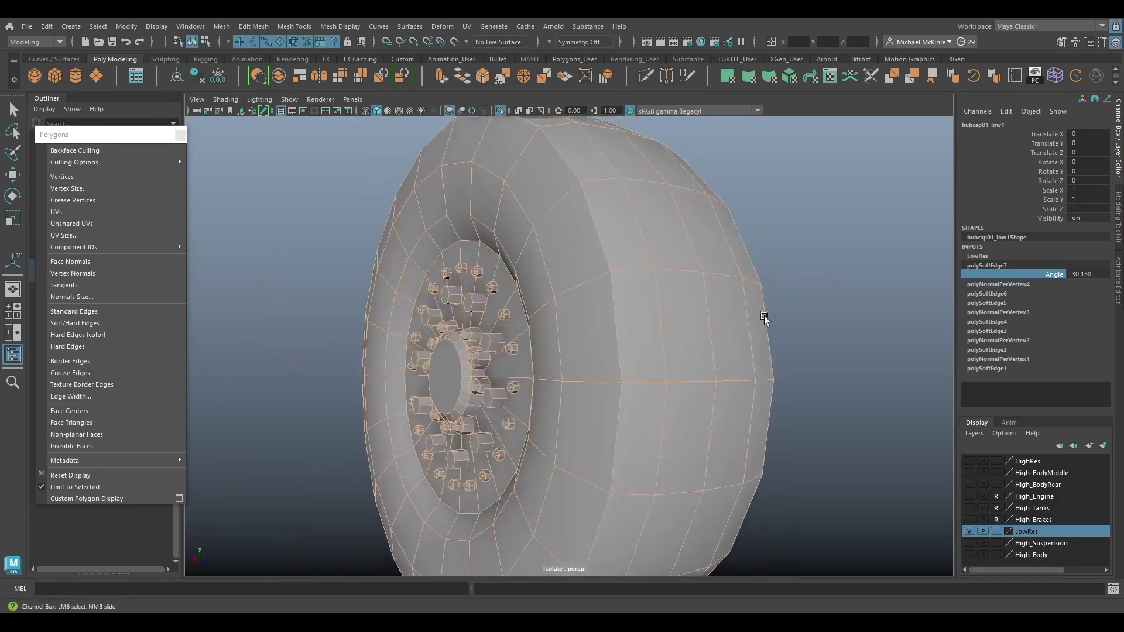
pyautogui.click(765, 246)
pyautogui.keyDown('alt'); pyautogui.moveTo(765, 246); pyautogui.dragTo(594, 188); pyautogui.keyUp('alt')
pyautogui.click(614, 251)
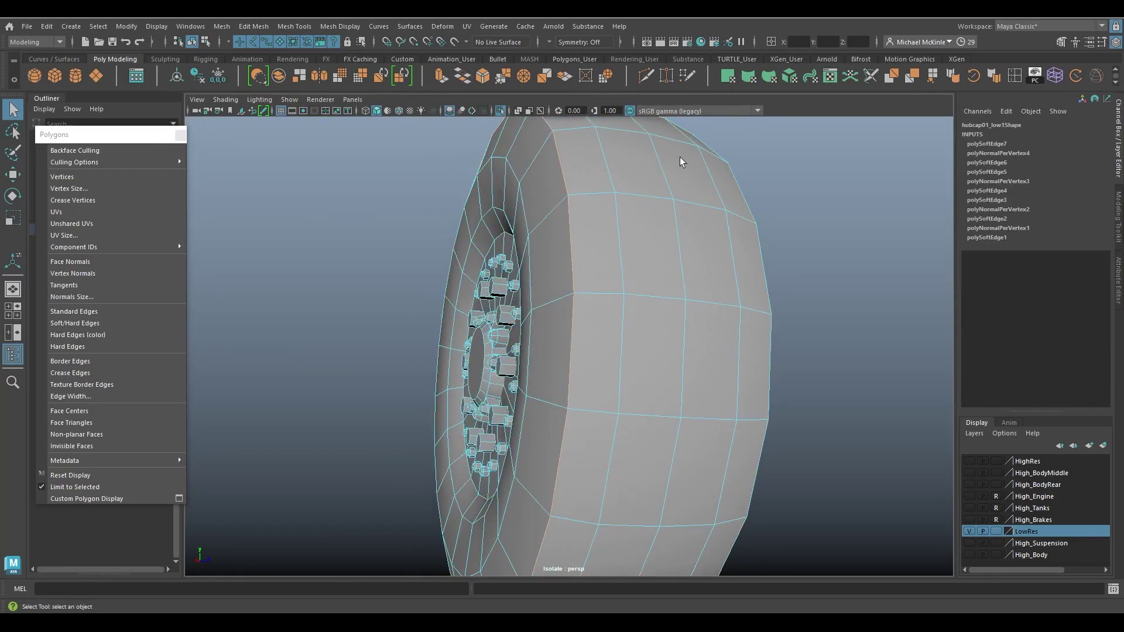
pyautogui.click(953, 72)
# Reselect the wheel and delete its construction history with Delete by Type > History
pyautogui.keyDown('alt'); pyautogui.moveTo(795, 234); pyautogui.dragTo(557, 145); pyautogui.keyUp('alt')
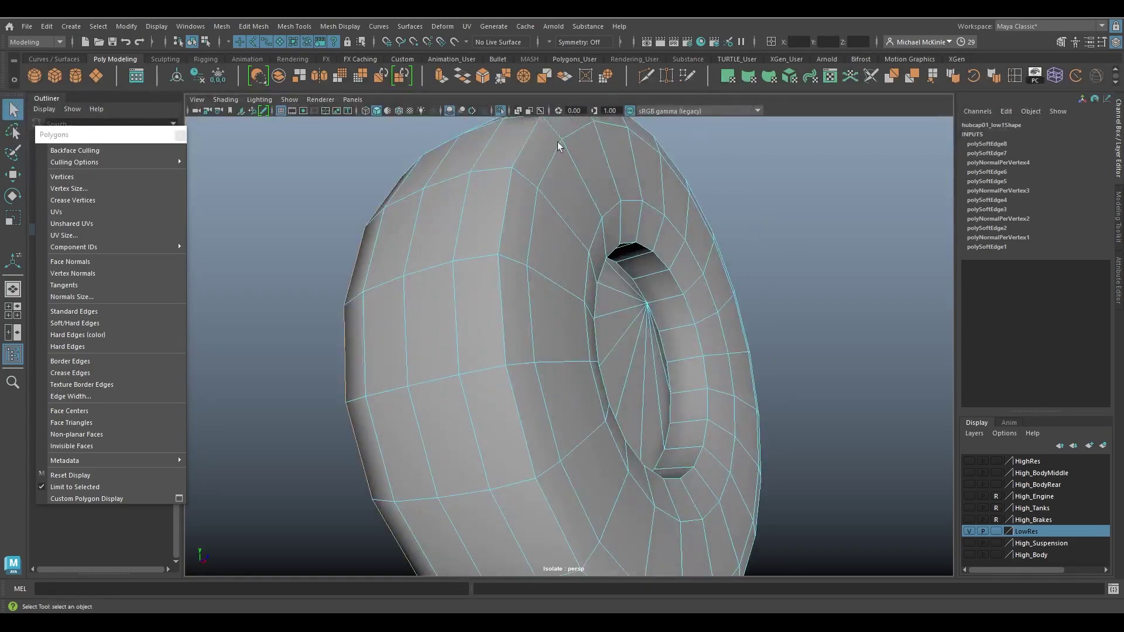
pyautogui.rightClick(605, 156)
pyautogui.click(753, 232)
pyautogui.keyDown('alt'); pyautogui.moveTo(753, 233); pyautogui.dragTo(609, 228); pyautogui.keyUp('alt')
pyautogui.click(609, 228)
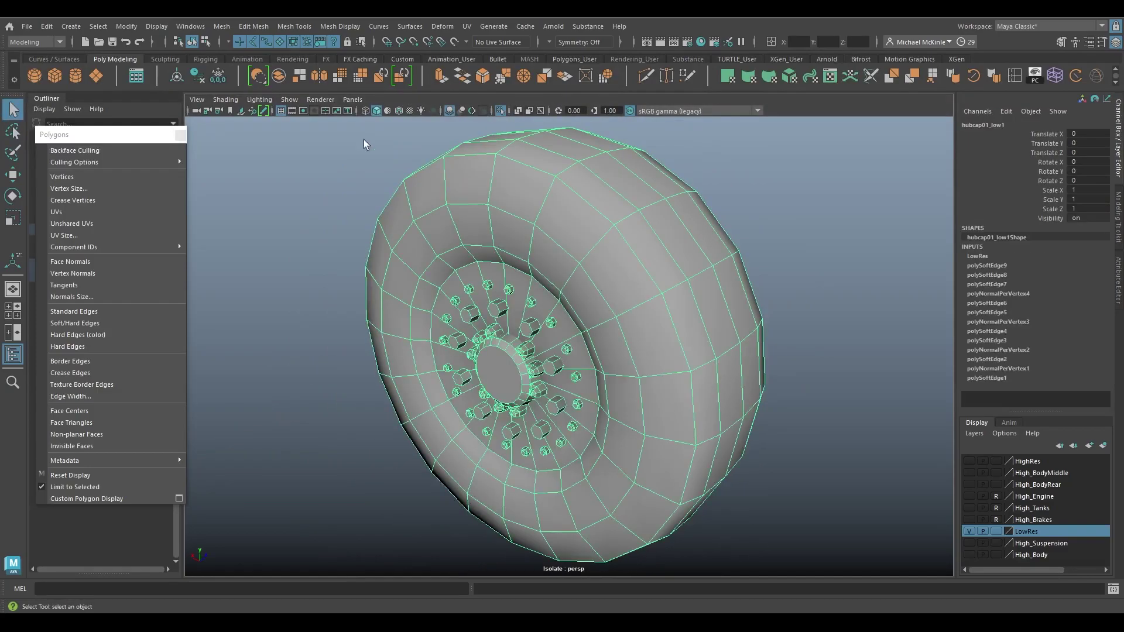
pyautogui.click(199, 76)
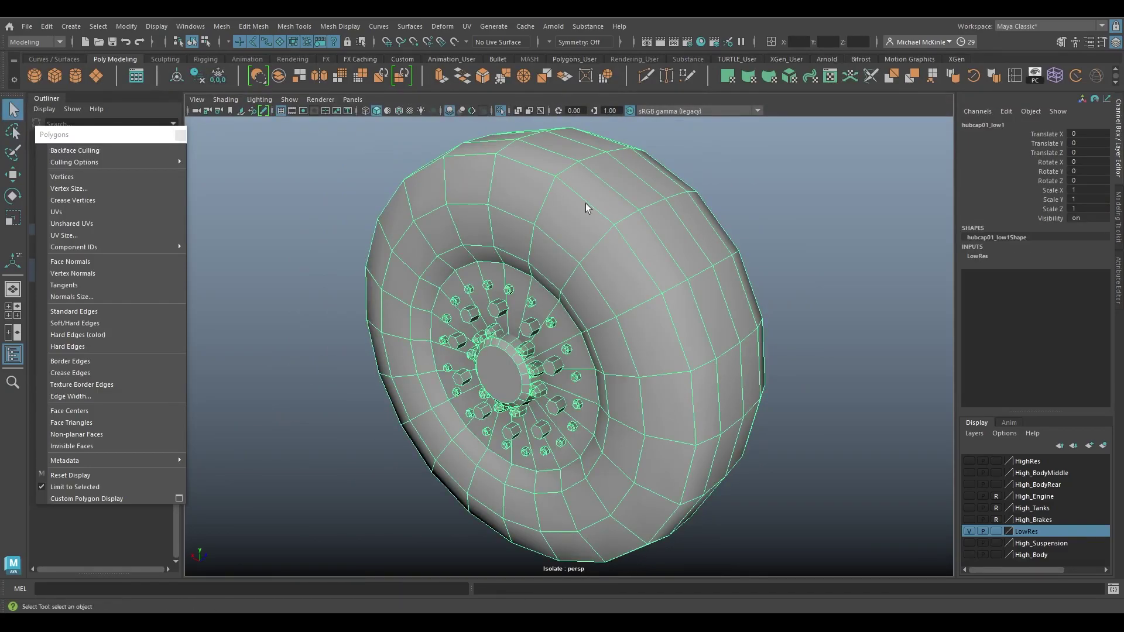
pyautogui.keyDown('alt'); pyautogui.moveTo(587, 209); pyautogui.dragTo(622, 331); pyautogui.keyUp('alt')
pyautogui.click(691, 234)
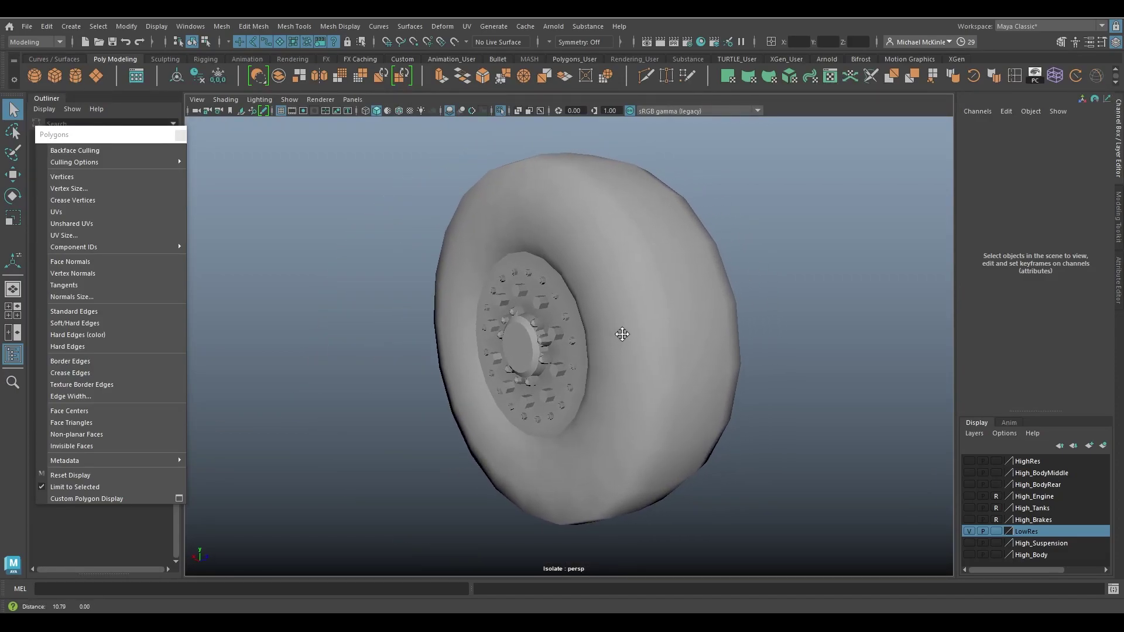